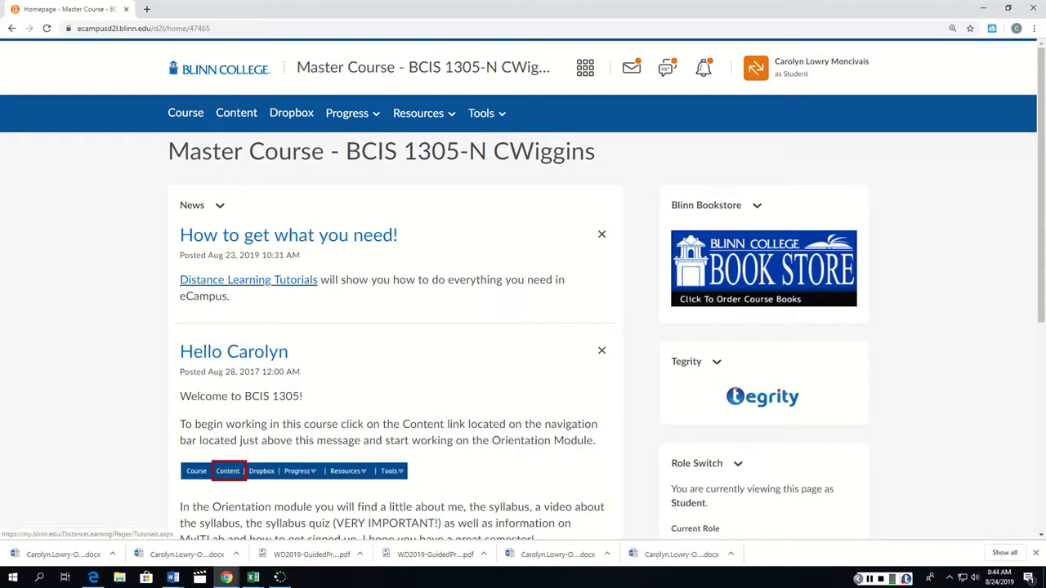
# View the Distance Learning Tutorials list linked from the course news, and return to the course homepage.
pyautogui.click(248, 279)
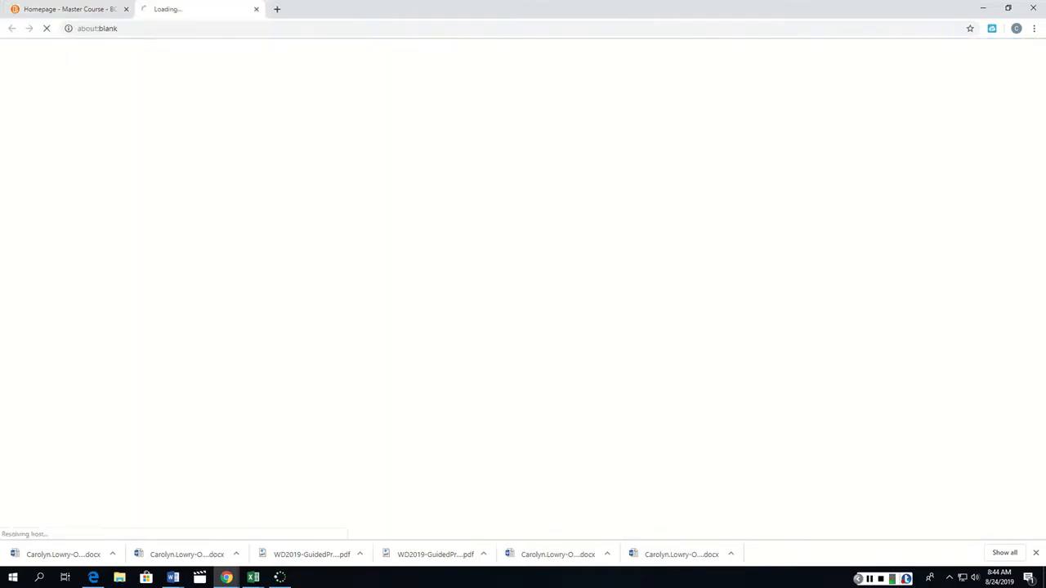
pyautogui.scroll(-4, 523, 303)
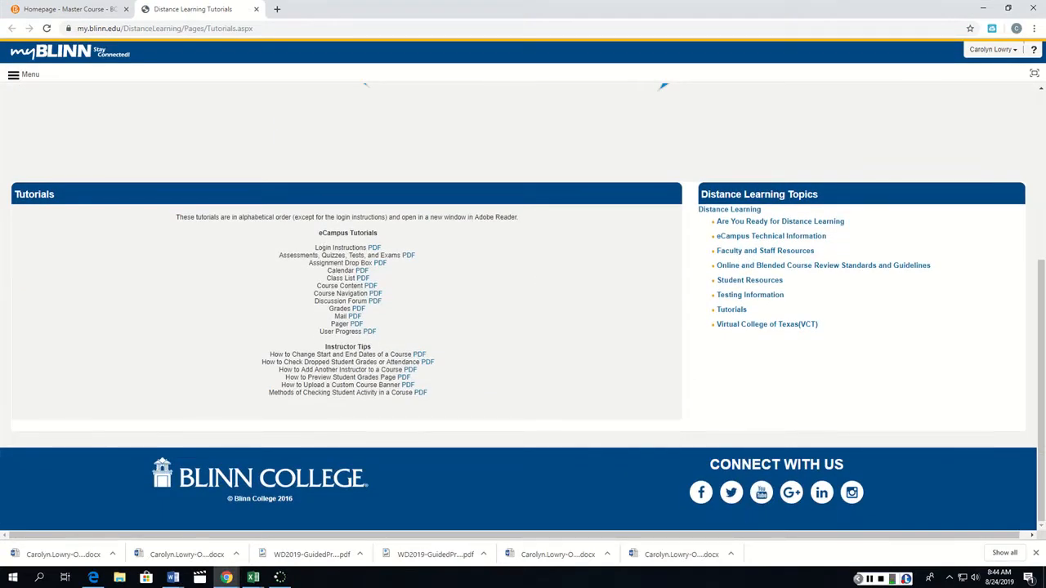
pyautogui.click(256, 9)
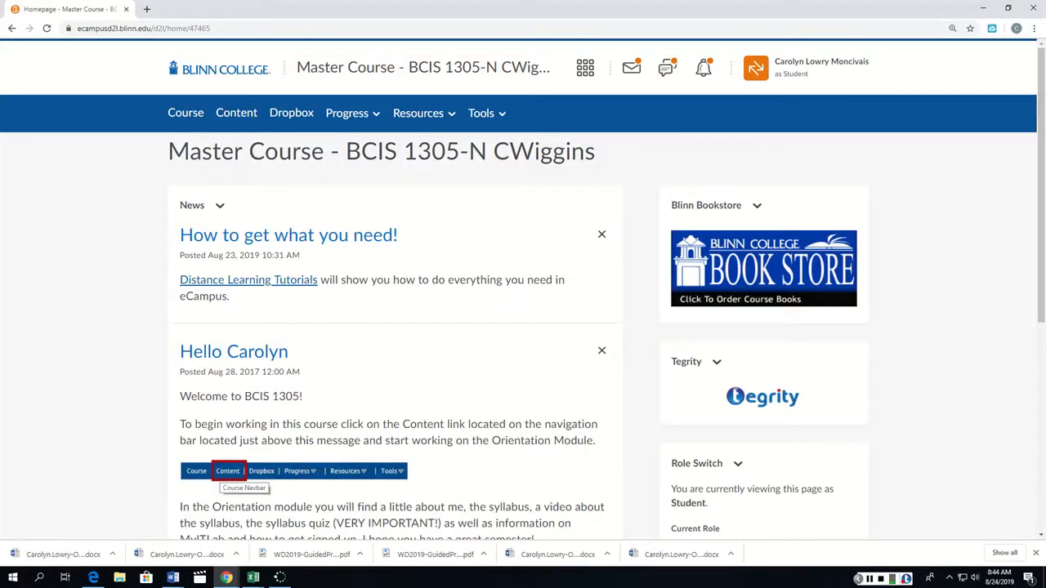
# Open the Word Chapter 1 Assignments checklist in the course content for Unit 2 - Word Ch 1.
pyautogui.click(236, 112)
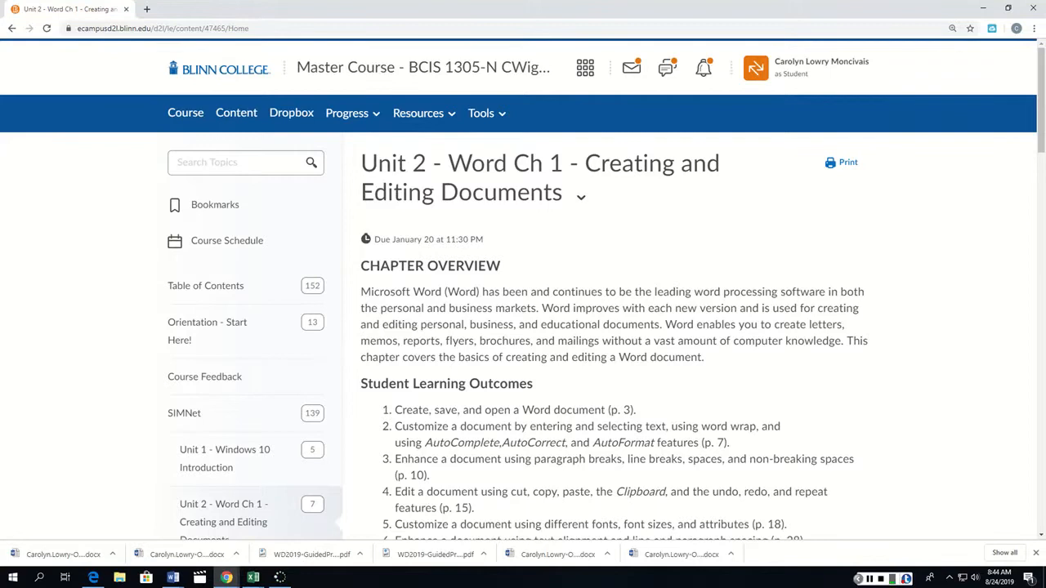
pyautogui.scroll(-6, 467, 269)
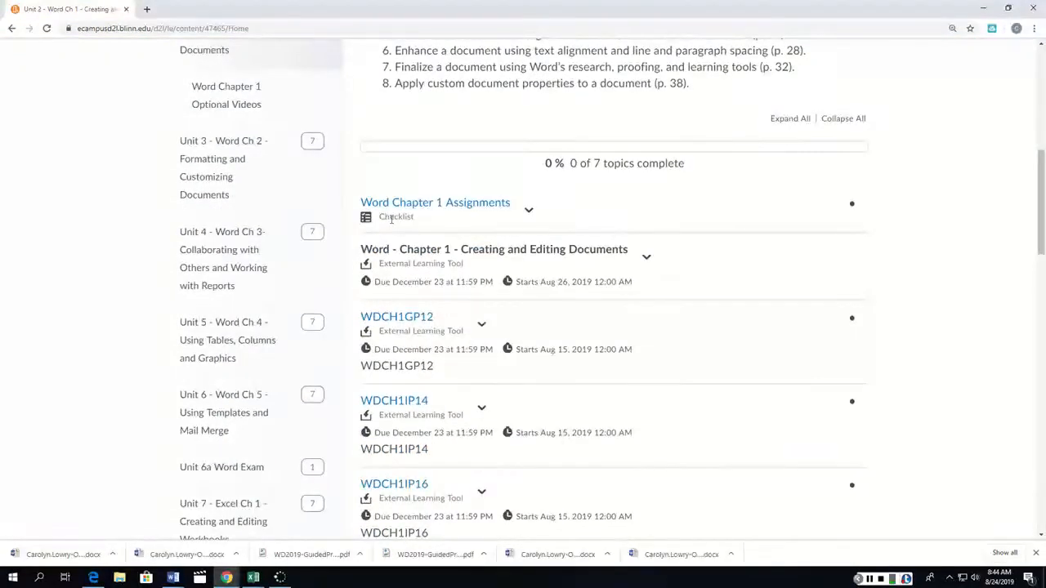
pyautogui.click(435, 203)
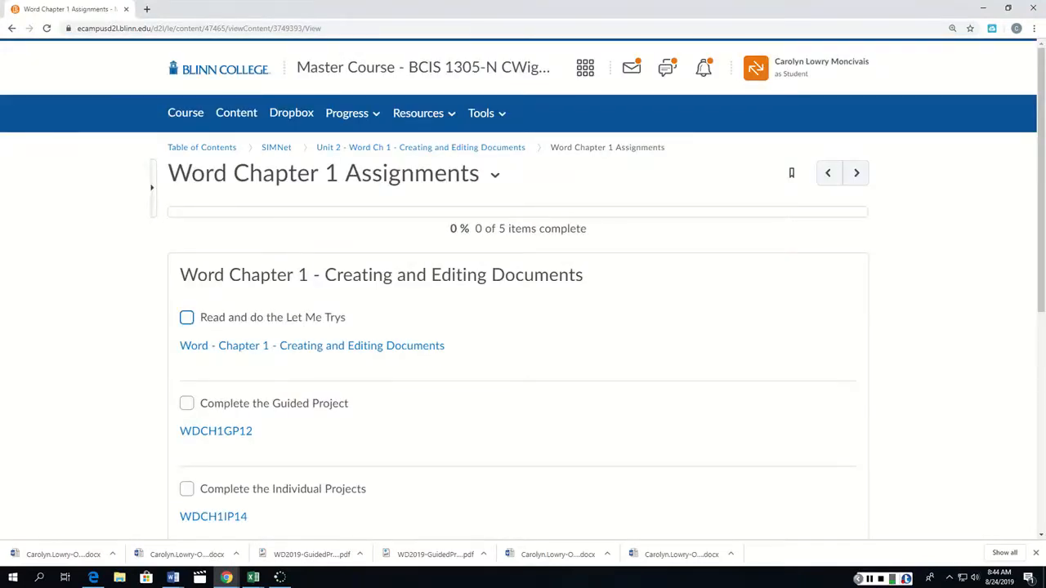
# Mark the "Read and do the Let Me Trys" checklist item as complete and clear the mark again.
pyautogui.click(187, 317)
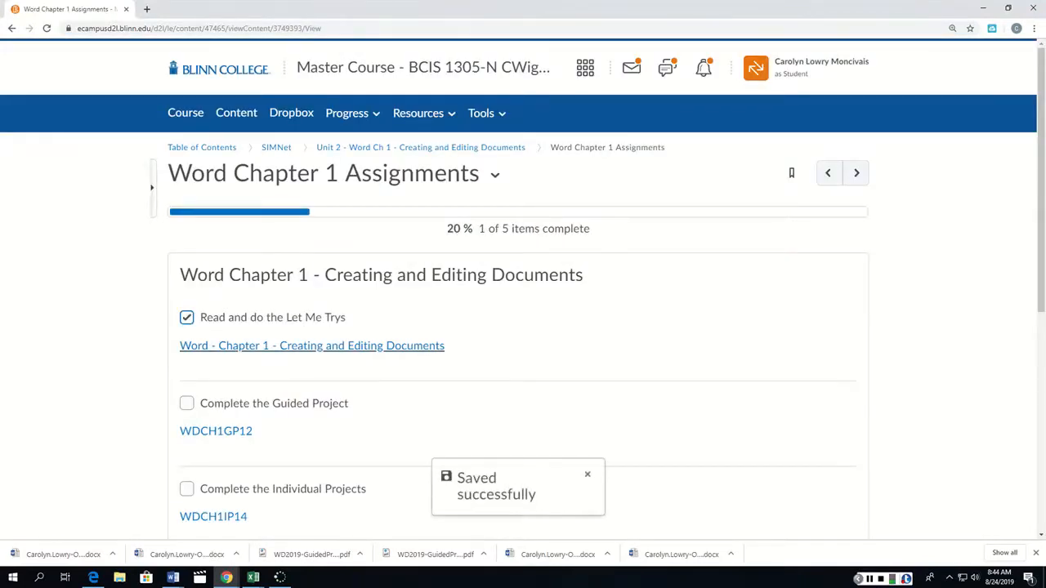
pyautogui.click(186, 317)
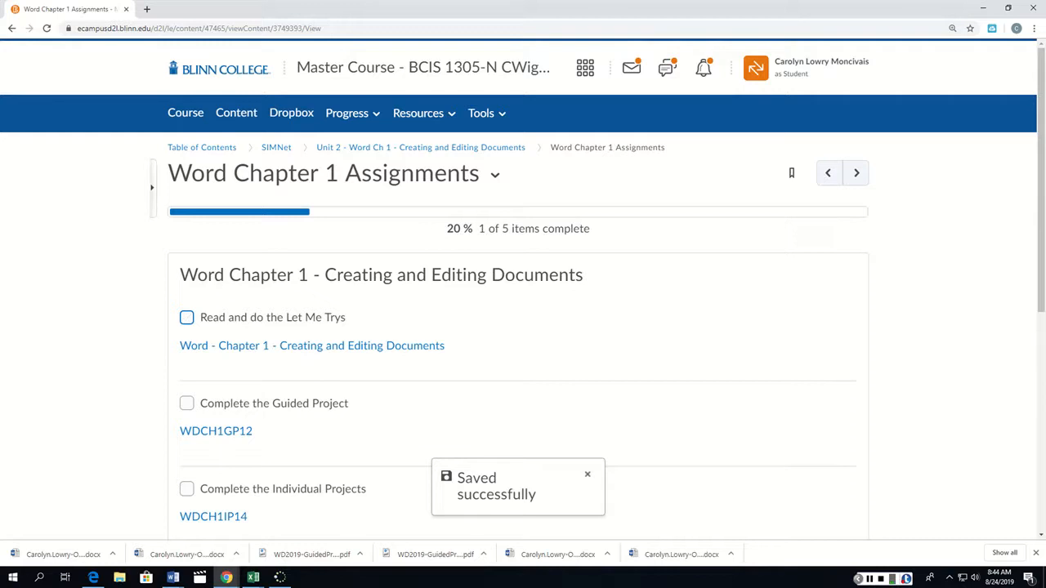
# Open the guided project WDCH1GP12 from the checklist and switch to its SIMnet student view.
pyautogui.scroll(-1, 518, 294)
pyautogui.scroll(-2, 518, 294)
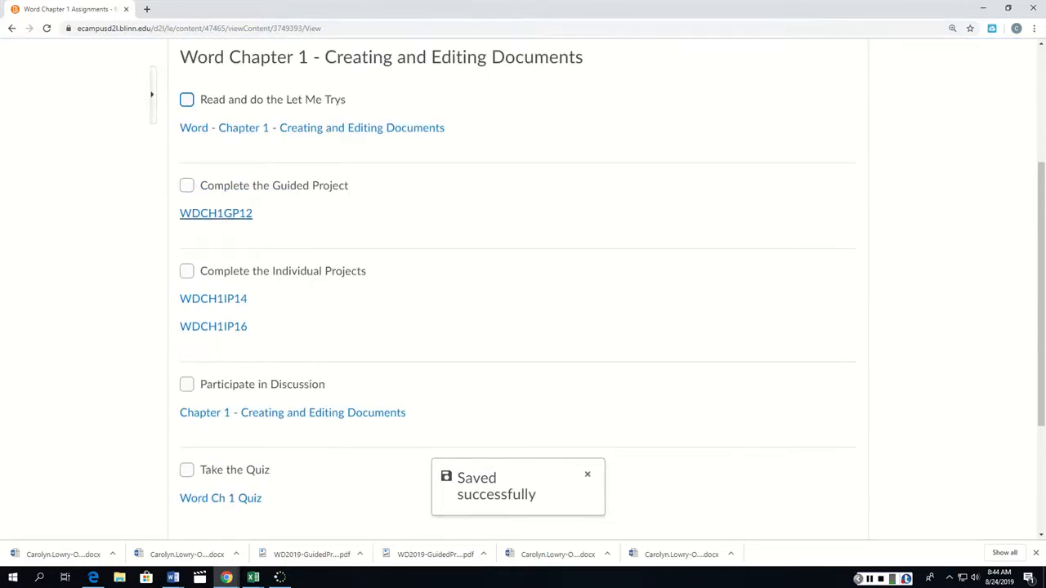
pyautogui.click(215, 214)
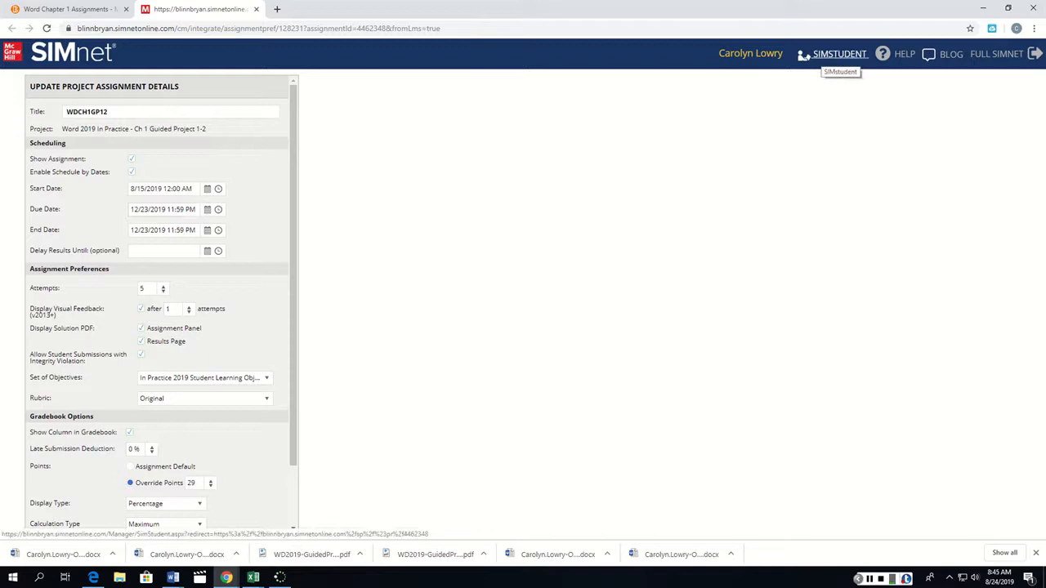
pyautogui.click(825, 54)
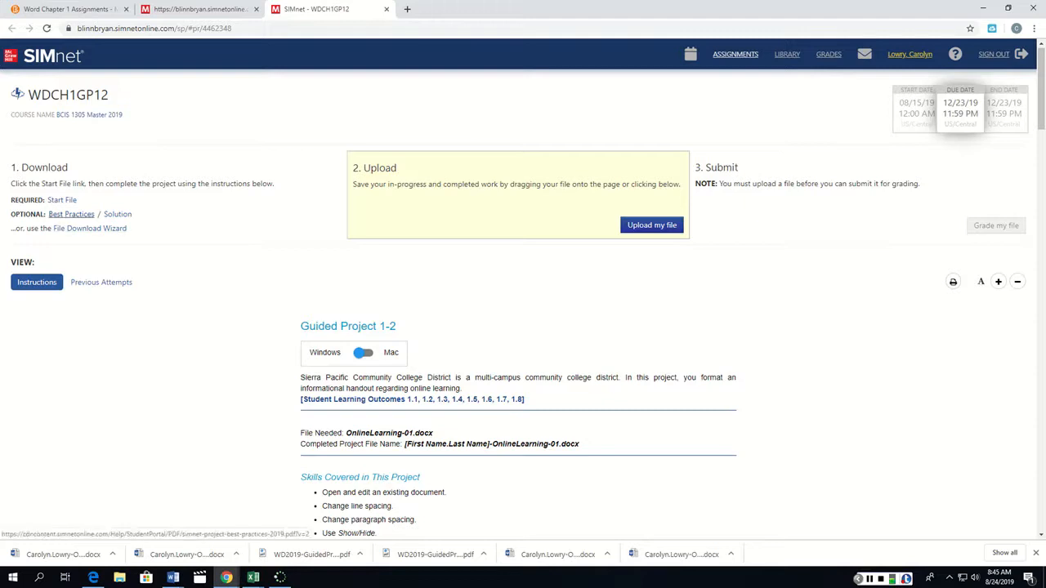
# Open the project's Best Practices guide and read the section on downloading the project files.
pyautogui.click(72, 214)
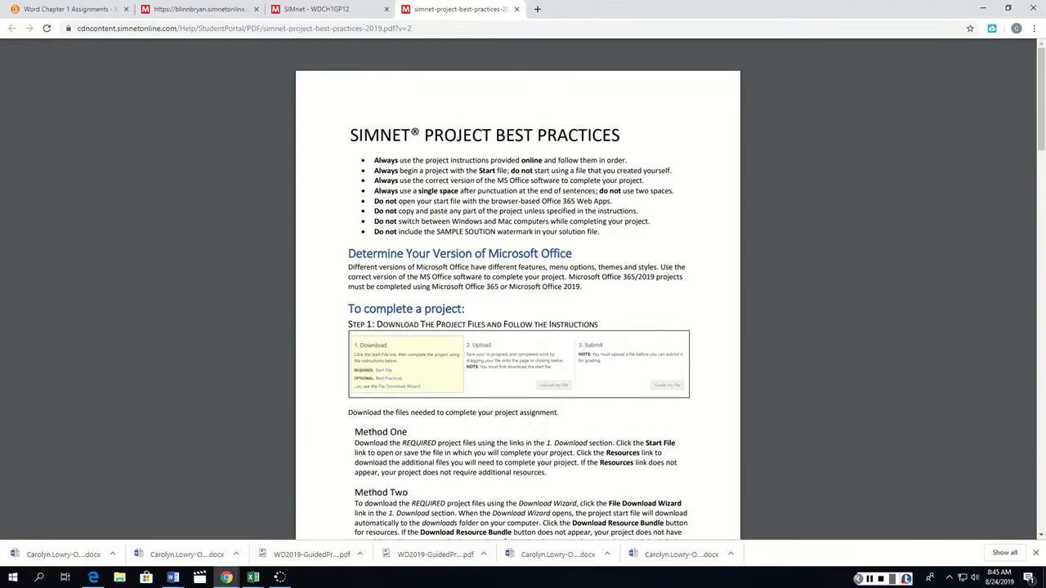
pyautogui.scroll(-3, 518, 302)
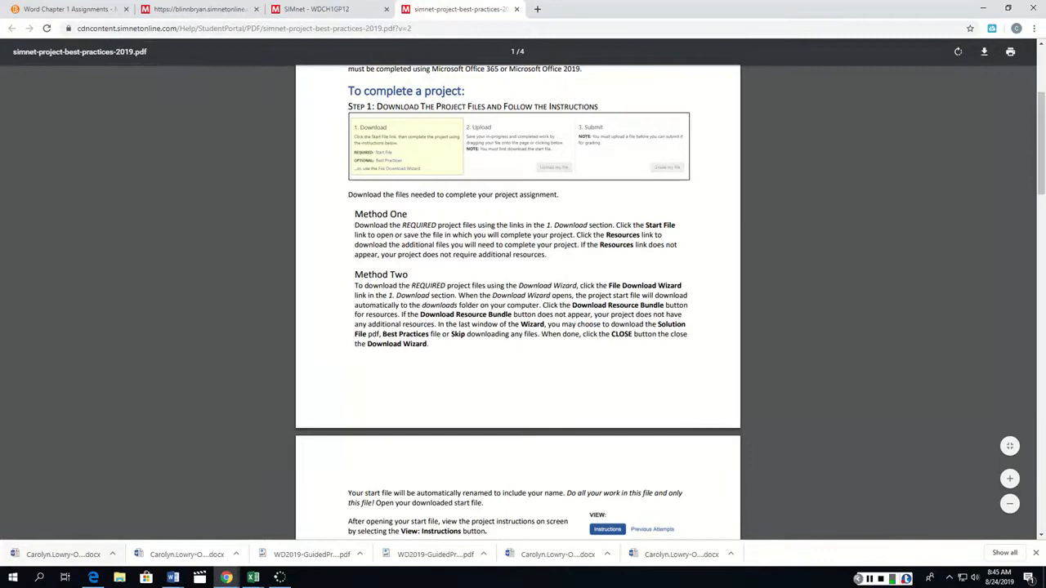
pyautogui.moveTo(227, 577)
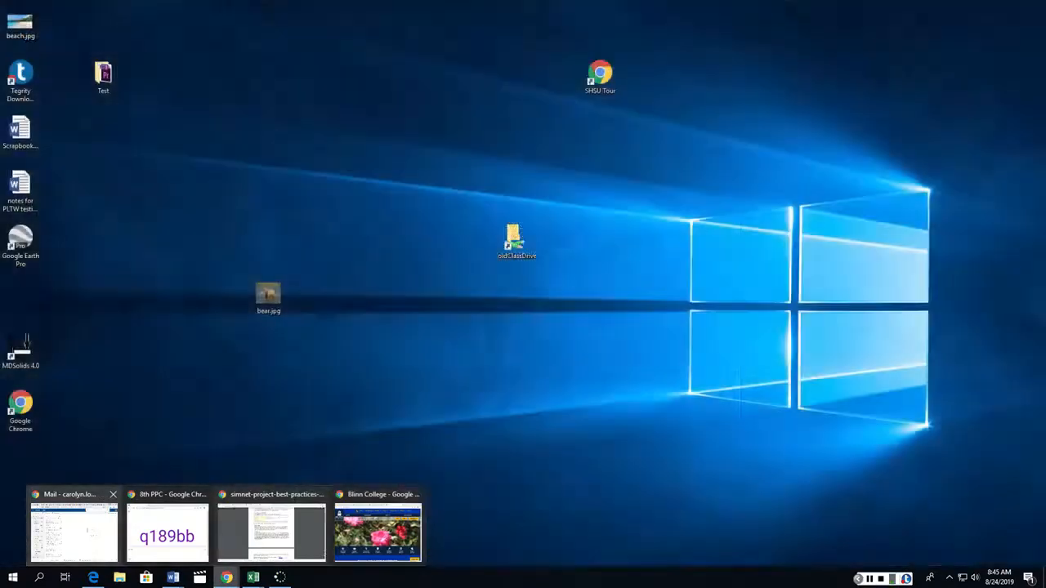
pyautogui.click(271, 531)
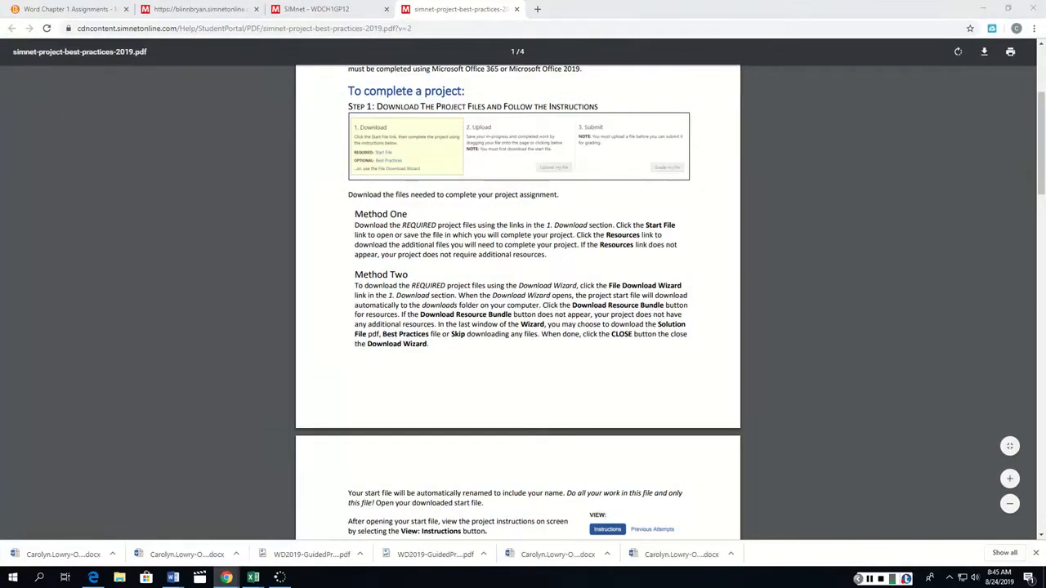
pyautogui.moveTo(1045, 91); pyautogui.dragTo(780, 66)
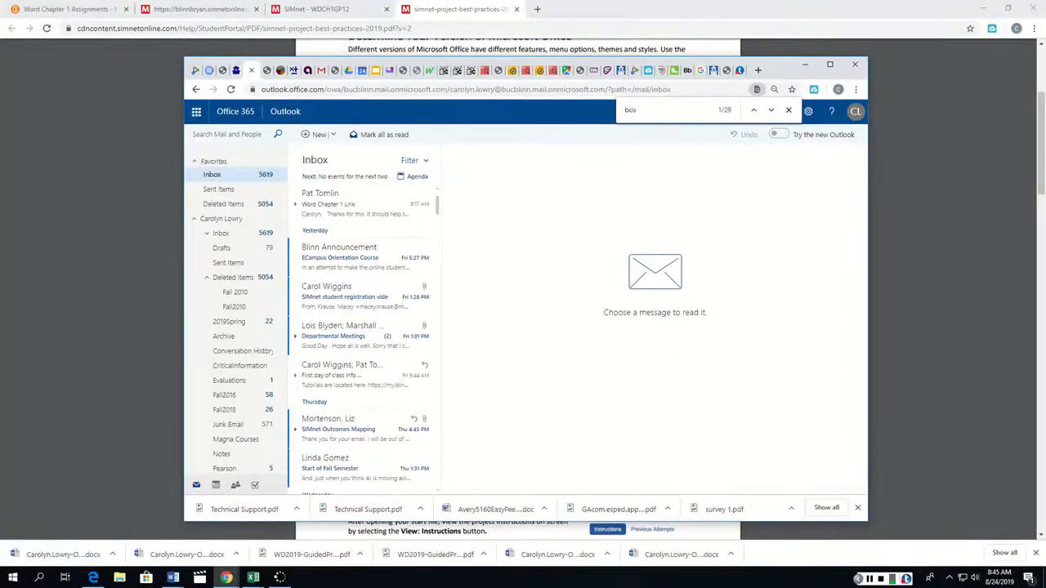
pyautogui.moveTo(781, 67); pyautogui.dragTo(1045, 98)
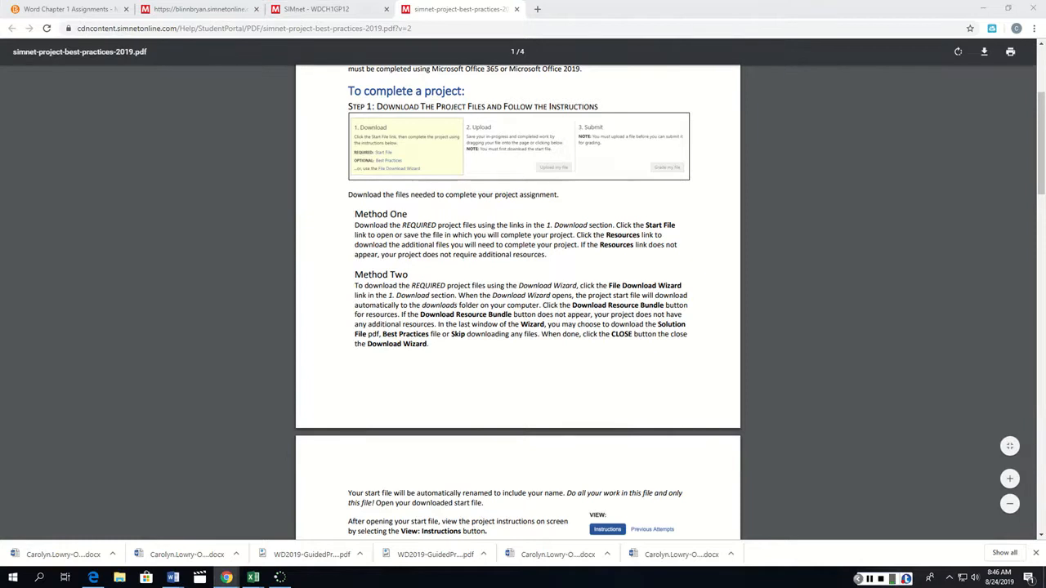
# Close the Best Practices guide and download the required Start File for WDCH1GP12.
pyautogui.hotkey('ctrl', 'w')
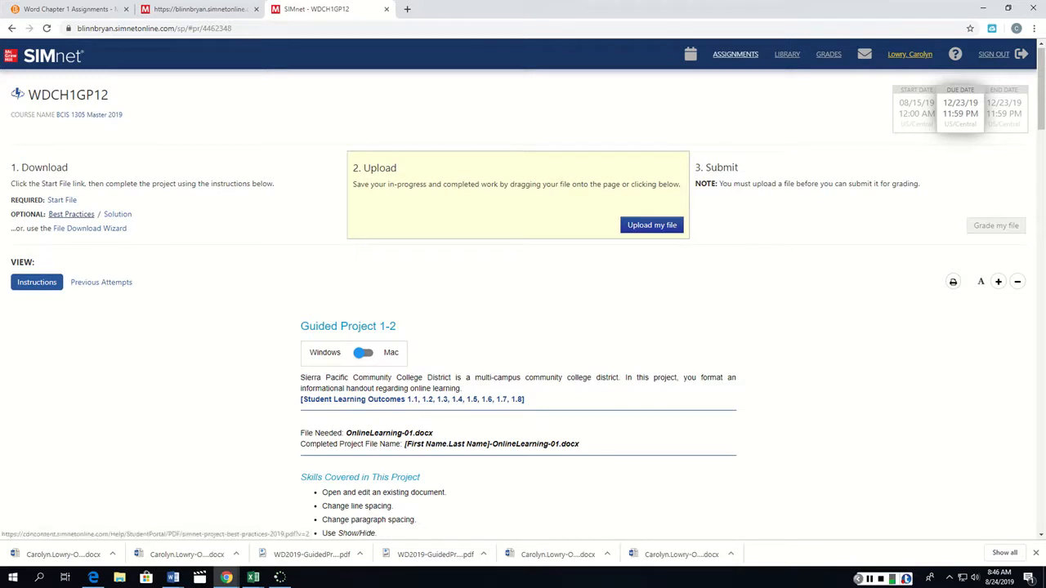
pyautogui.click(62, 200)
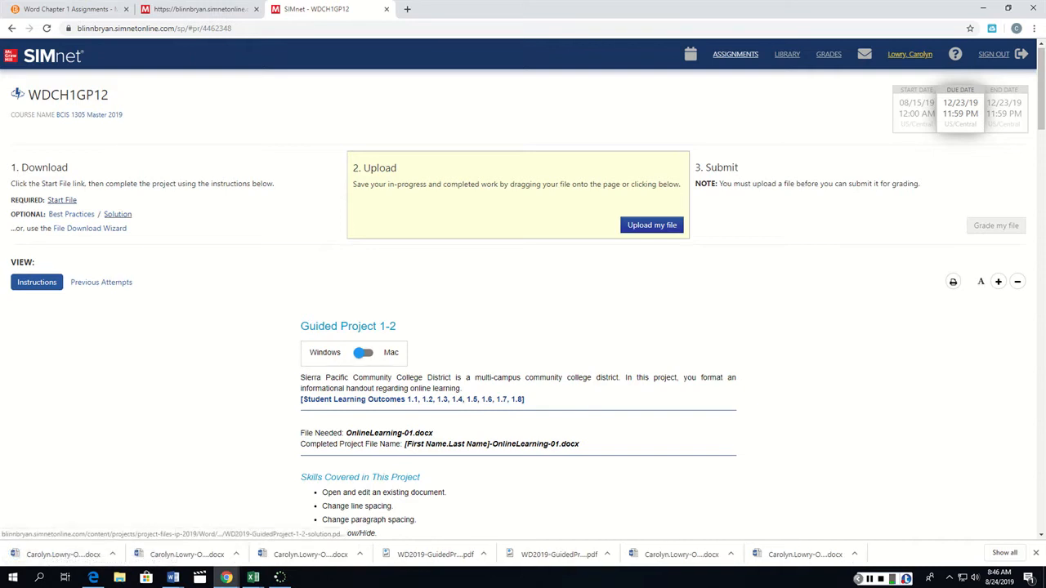
# Download the sample solution PDF for Guided Project 1-2, view it, and return to the assignment page.
pyautogui.click(117, 215)
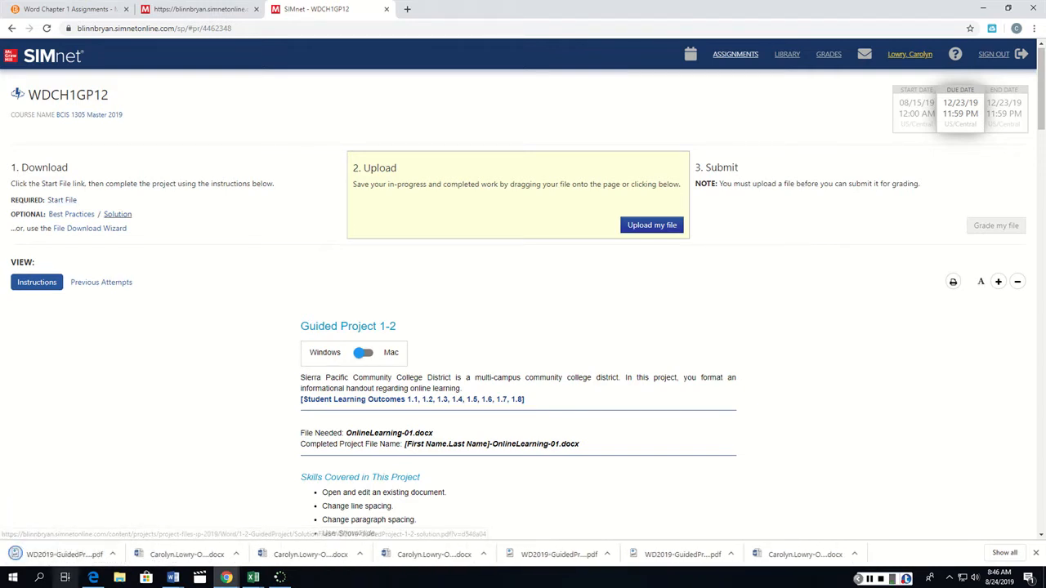
pyautogui.click(57, 554)
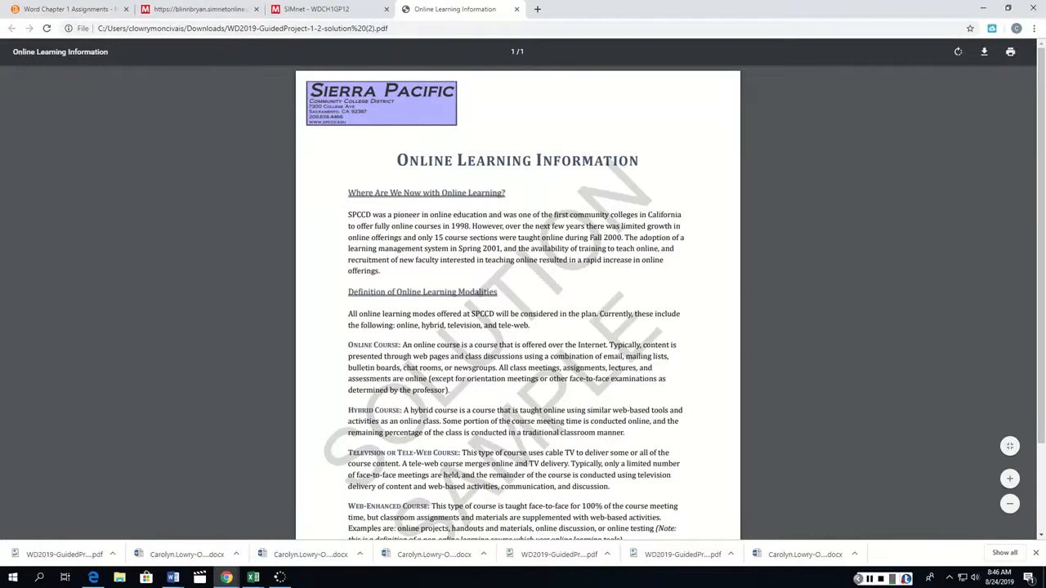
pyautogui.hotkey('ctrl', 'w')
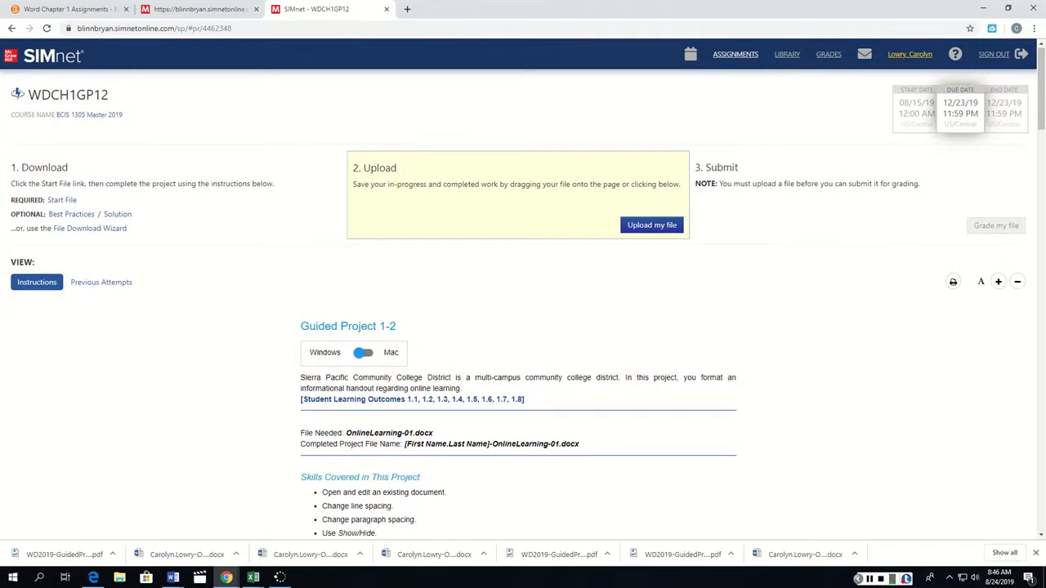
# Review the Guided Project 1-2 skills and first instructions, and open the downloaded OnlineLearning-01 start file in Word.
pyautogui.scroll(-5, 523, 303)
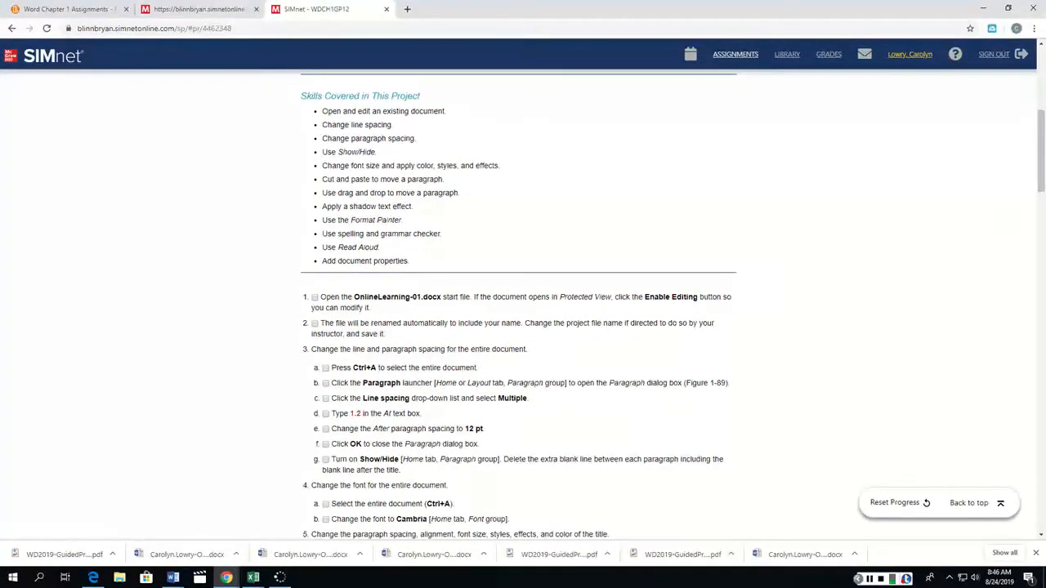
pyautogui.scroll(7, 523, 303)
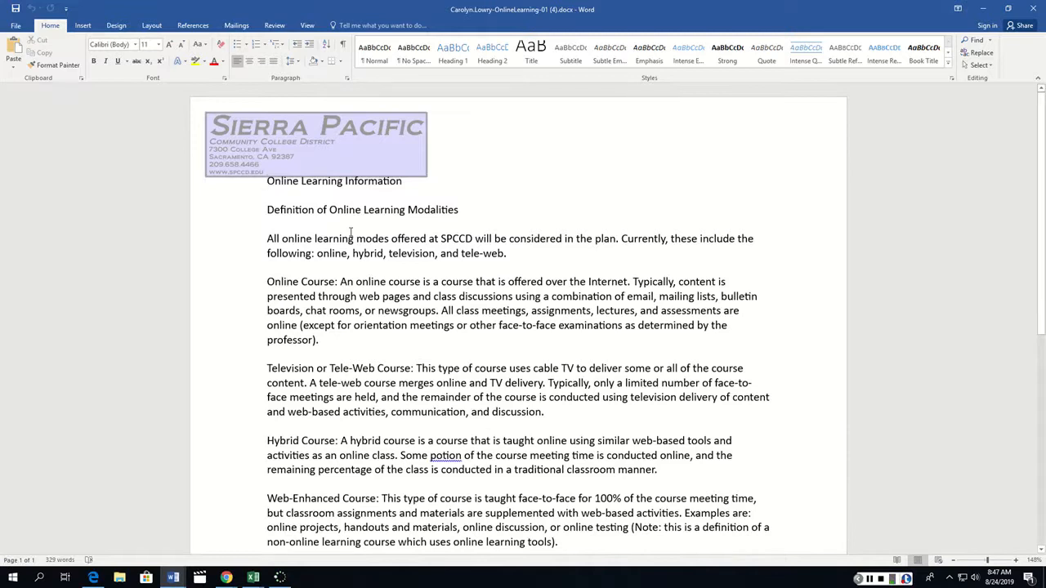
# Start saving a copy of the document, choosing the TextbookExercises folder inside Blinn > 19-20 as the location.
pyautogui.click(16, 25)
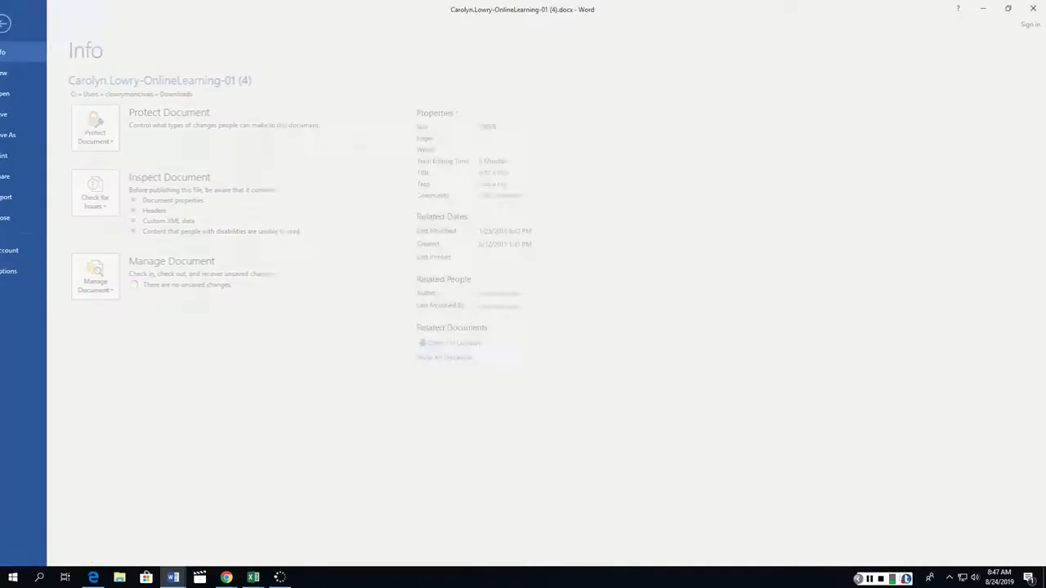
pyautogui.click(24, 135)
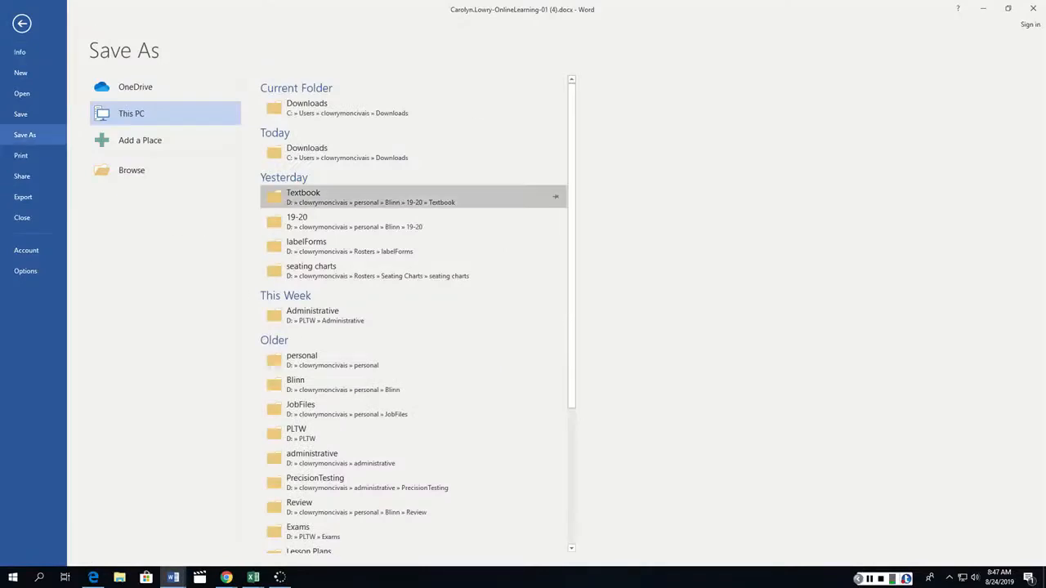
pyautogui.click(303, 197)
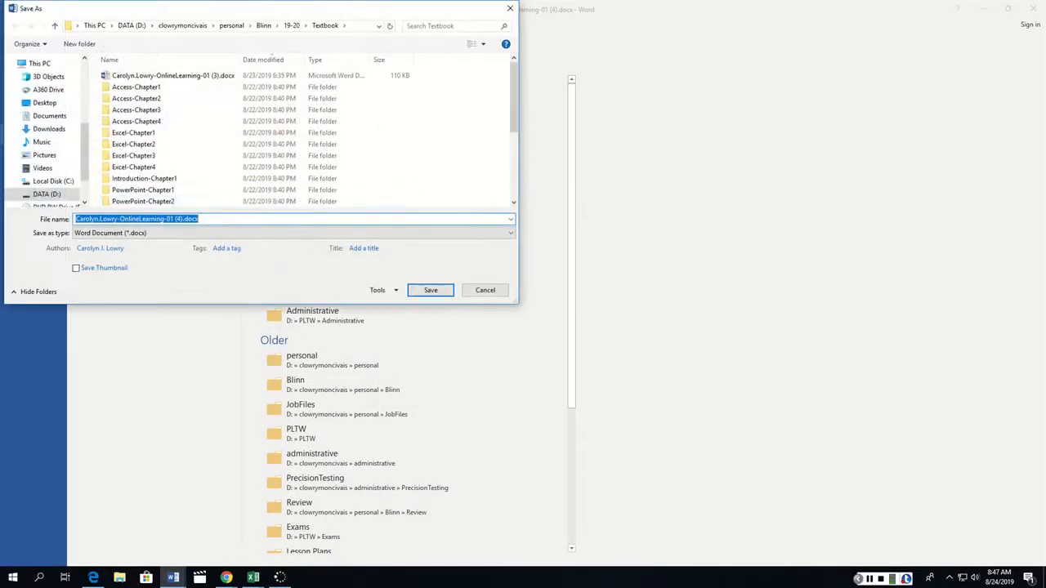
pyautogui.click(292, 26)
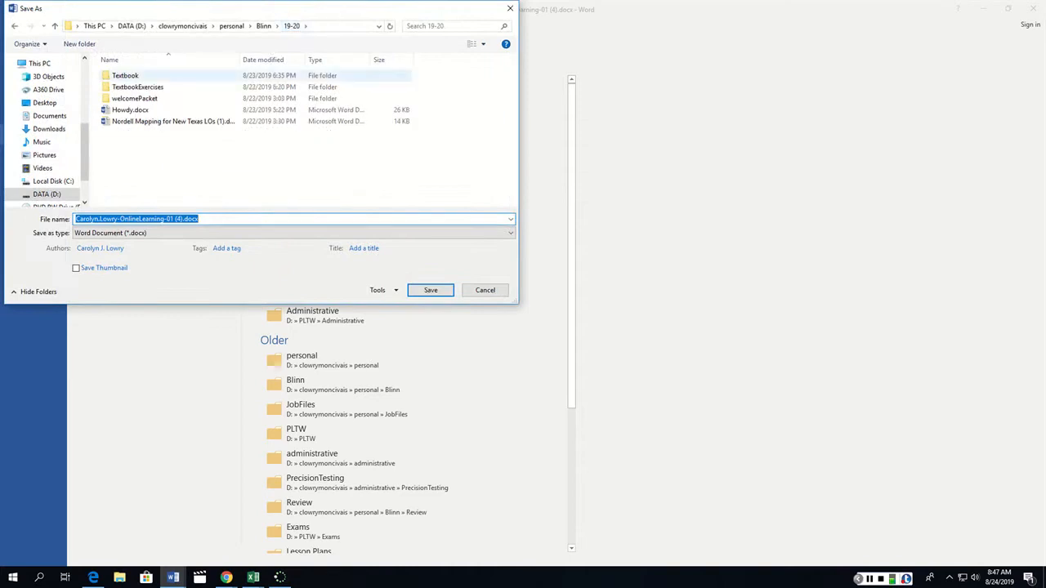
pyautogui.doubleClick(138, 87)
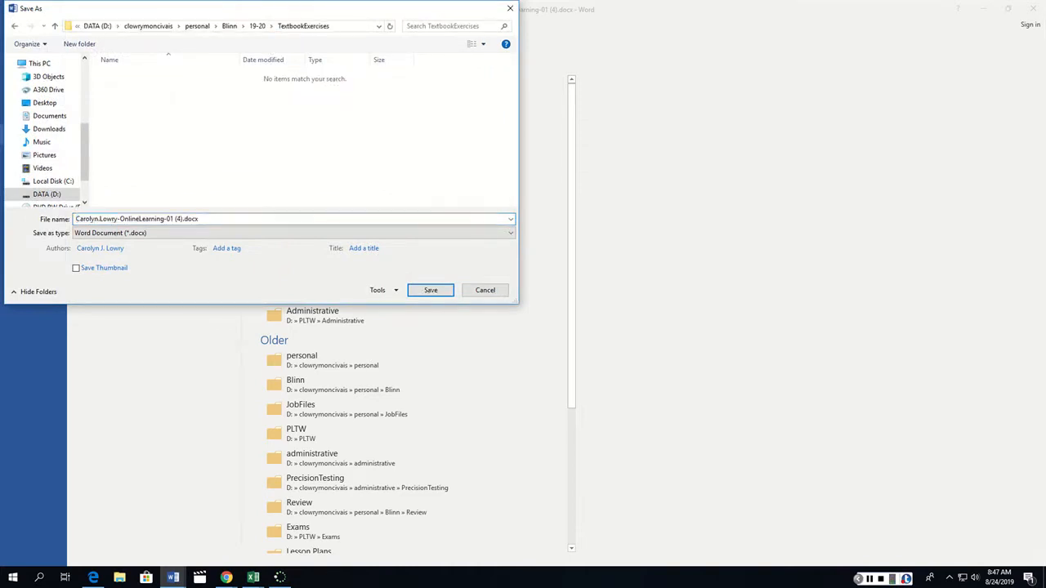
# Remove the "(4)" suffix so the file name ends in OnlineLearning-01.docx, and save the copy.
pyautogui.click(177, 218)
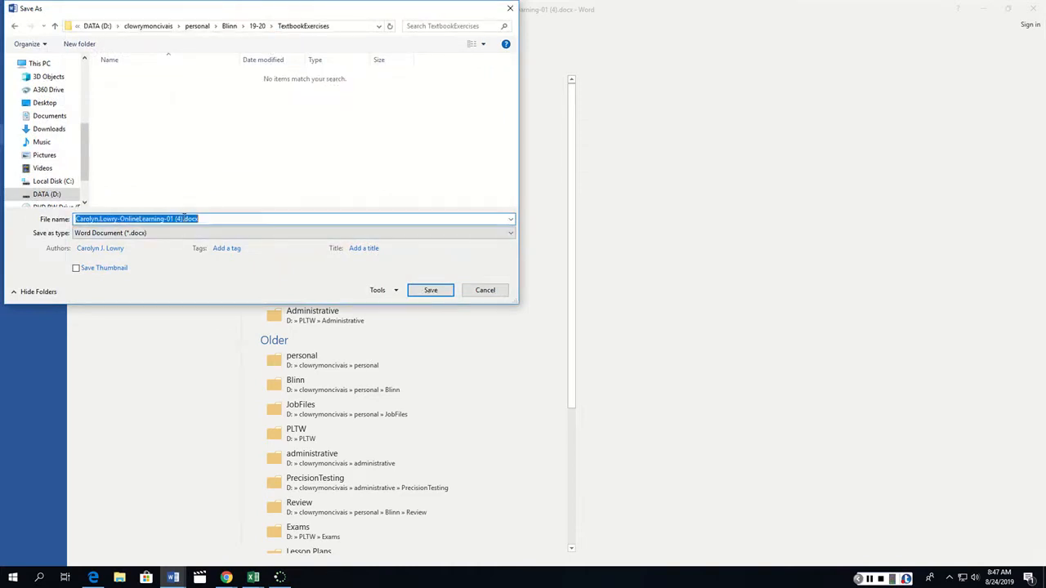
pyautogui.click(183, 219)
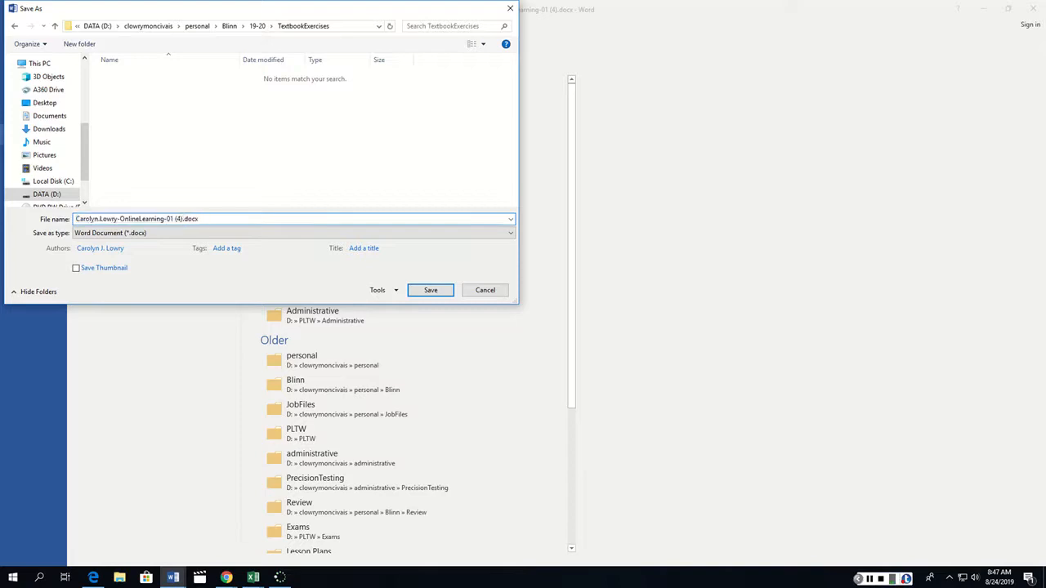
pyautogui.press('BackSpace')
pyautogui.press('BackSpace')
pyautogui.press('BackSpace')
pyautogui.press('BackSpace')
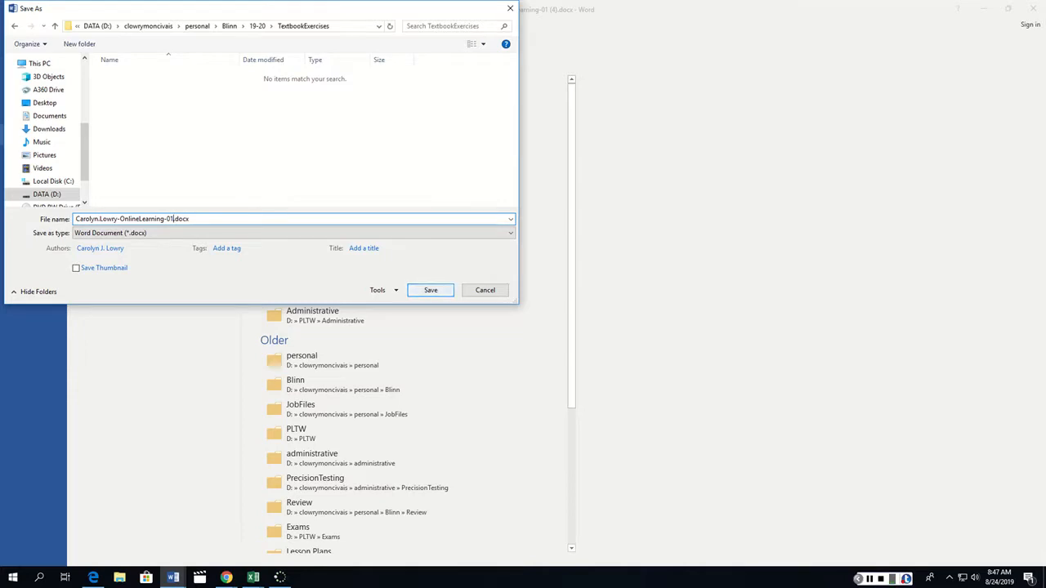
pyautogui.click(431, 291)
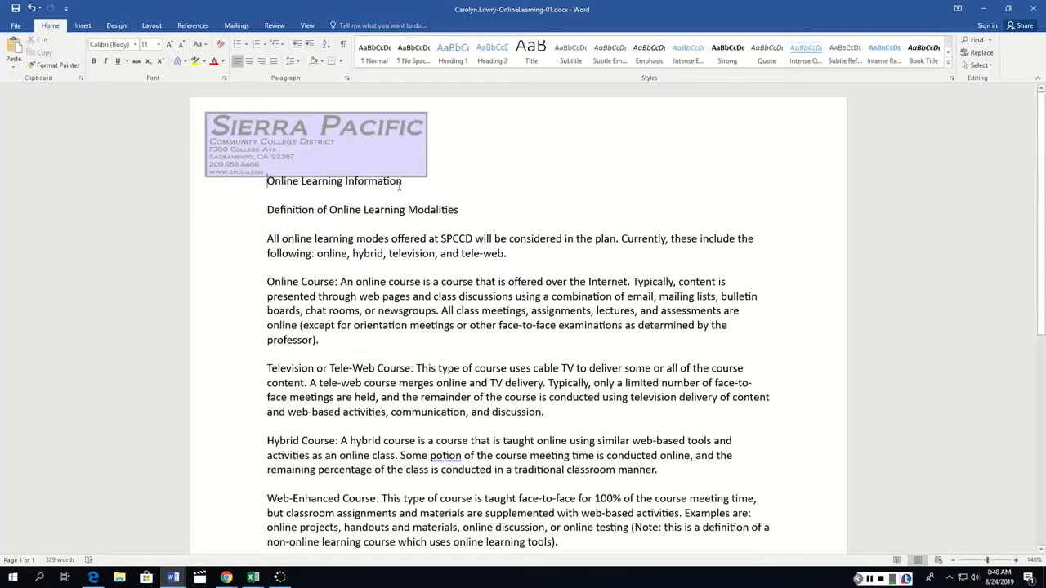
# Set the line spacing of the entire document's text to Multiple at 1.2.
pyautogui.click(352, 201)
pyautogui.hotkey('ctrl', 'a')
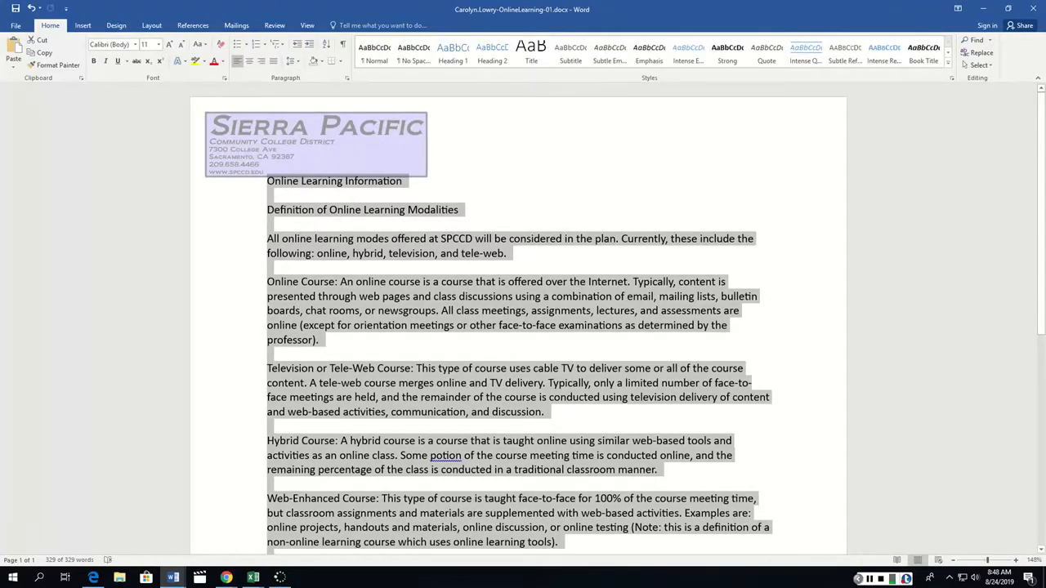
pyautogui.scroll(4, 523, 327)
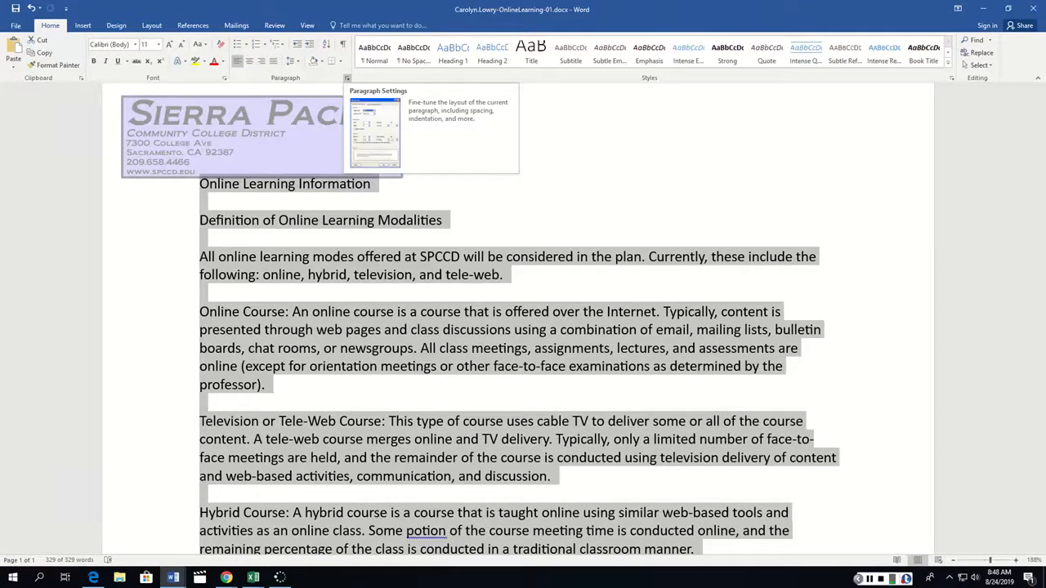
pyautogui.click(346, 78)
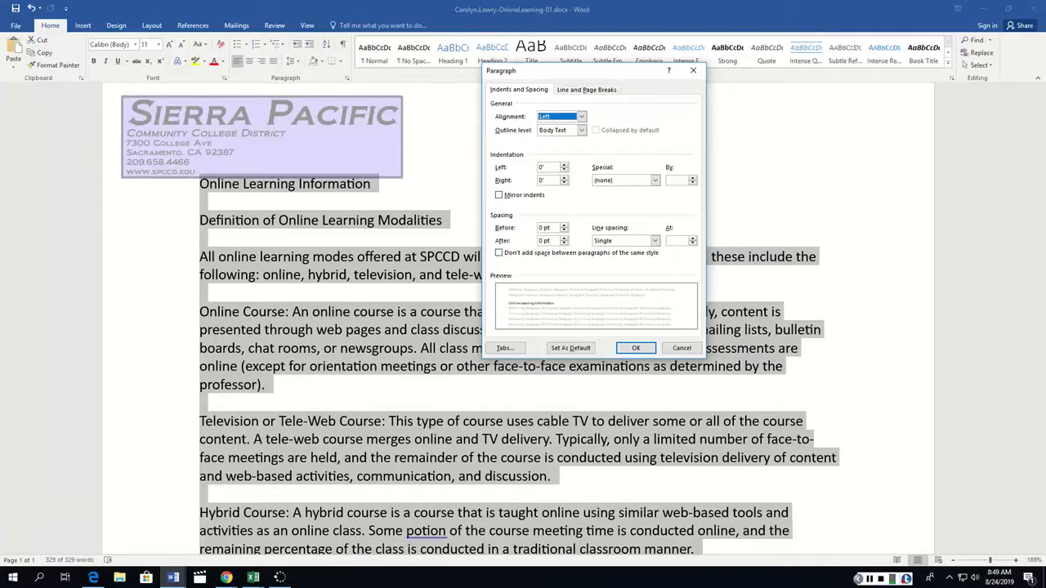
pyautogui.click(655, 240)
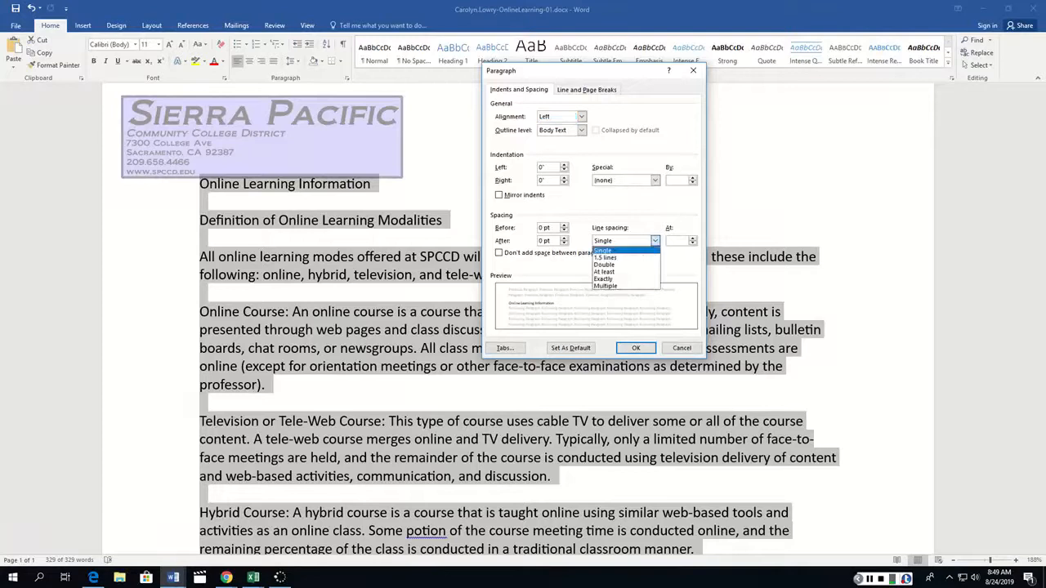
pyautogui.click(605, 285)
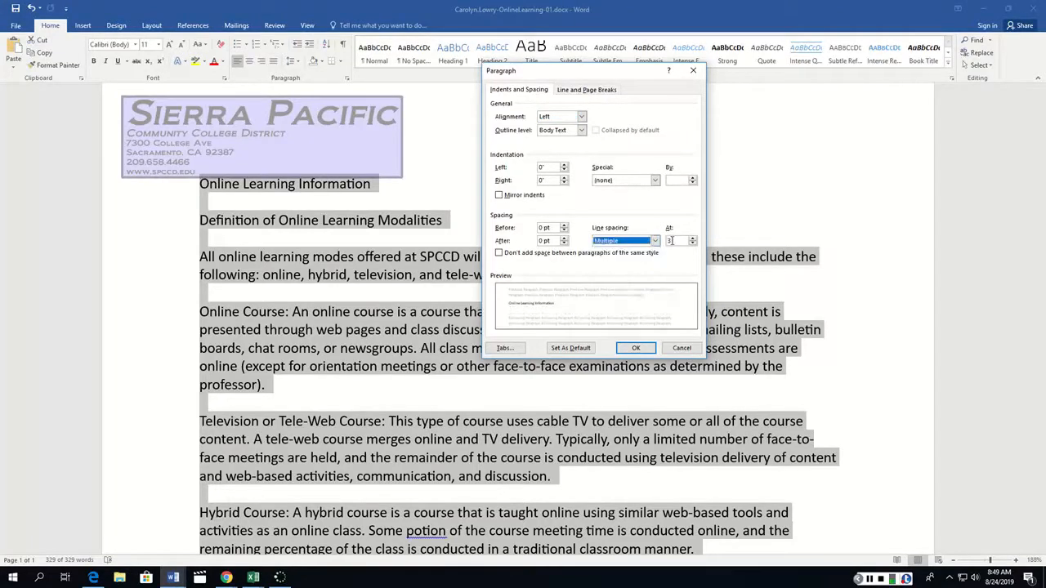
pyautogui.click(675, 241)
pyautogui.moveTo(679, 241); pyautogui.dragTo(668, 242)
pyautogui.write('1.2')
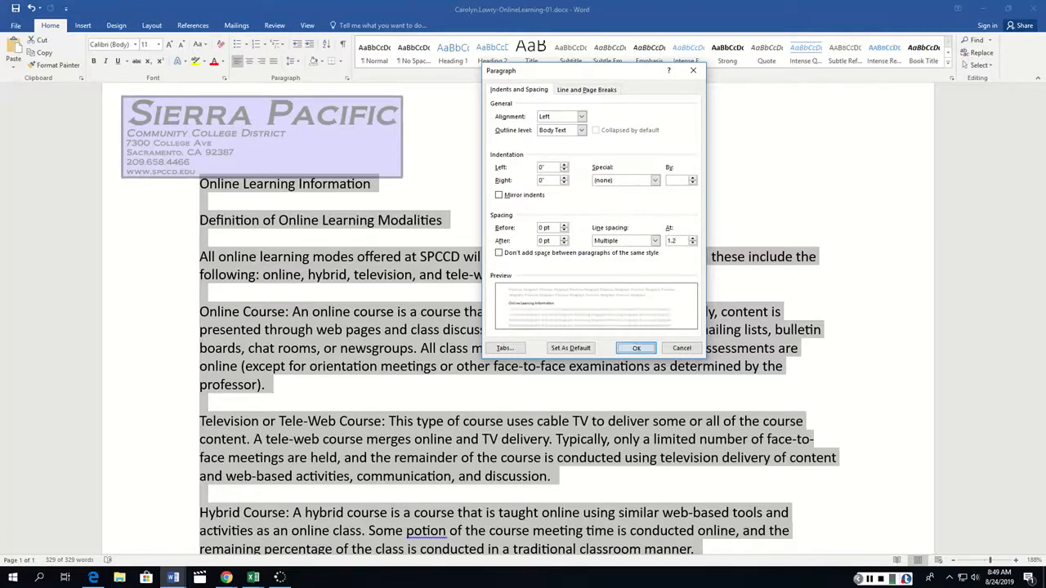
pyautogui.click(635, 349)
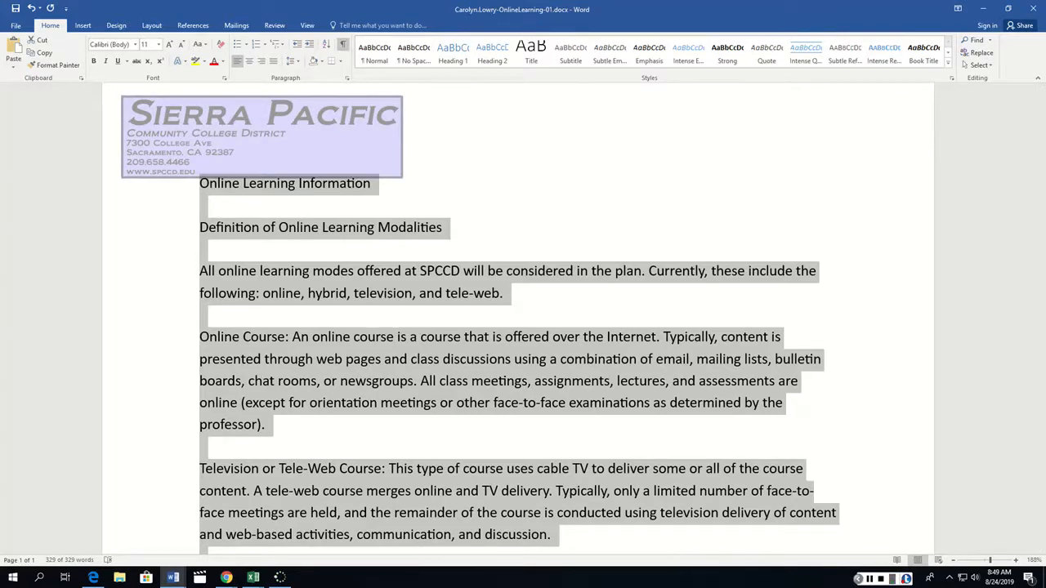
# Show the formatting marks and delete the blank paragraphs from the title down to the Television or Tele-Web Course paragraph.
pyautogui.click(342, 43)
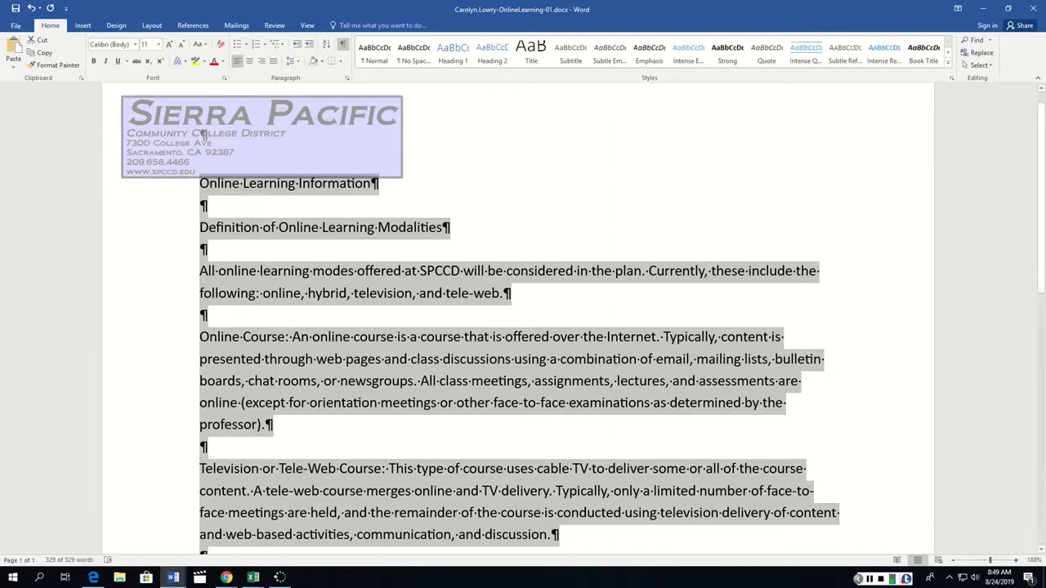
pyautogui.click(203, 205)
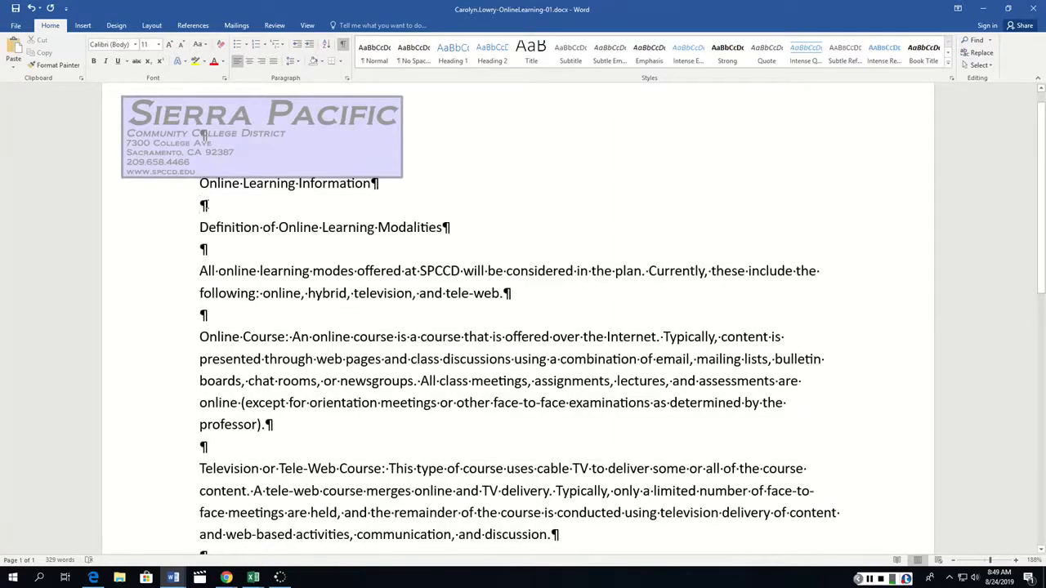
pyautogui.press('Delete')
pyautogui.click(203, 230)
pyautogui.press('Delete')
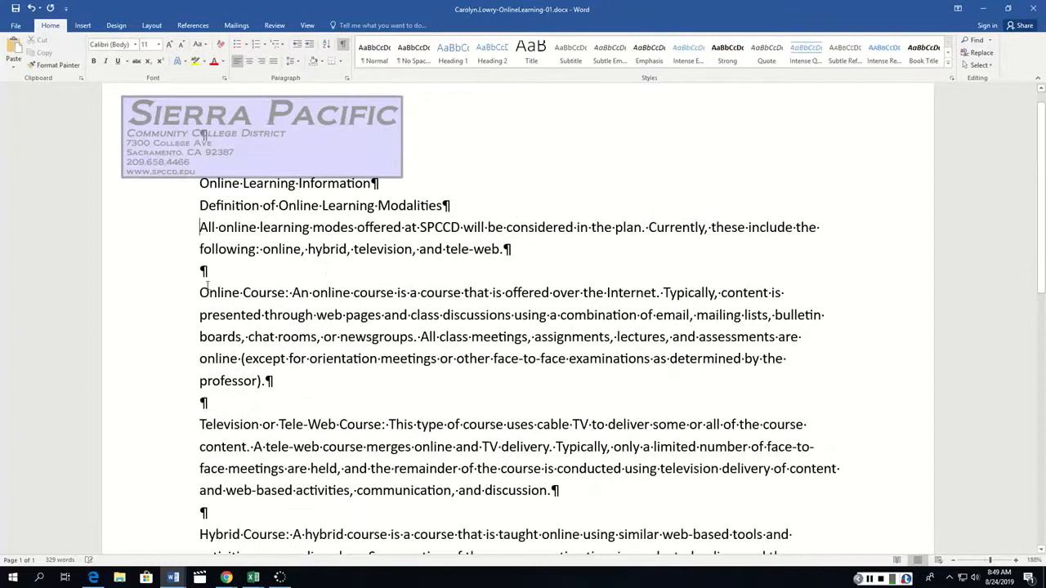
pyautogui.click(204, 275)
pyautogui.press('Delete')
pyautogui.click(204, 382)
pyautogui.press('Delete')
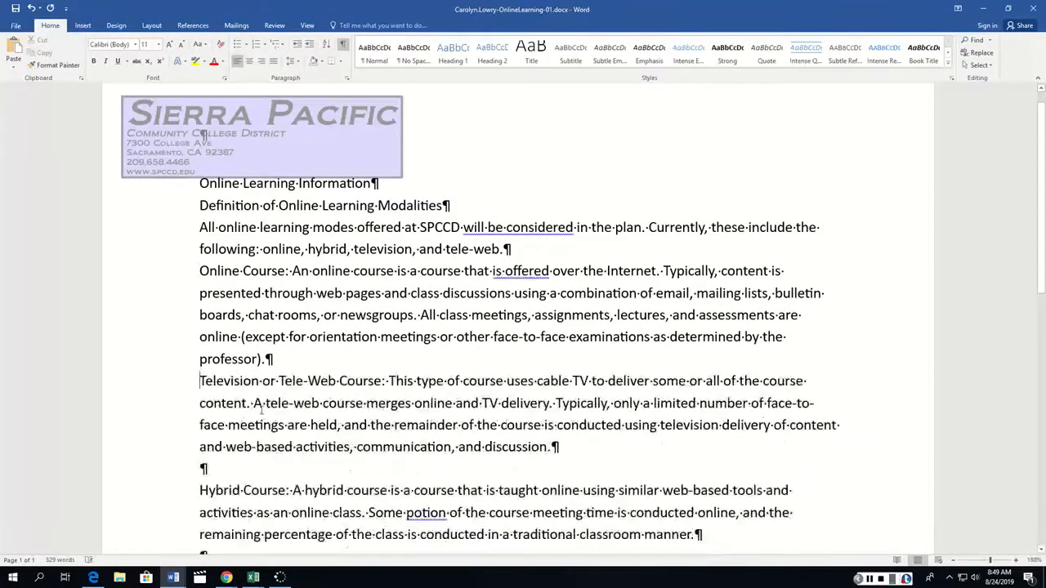
# Delete the remaining blank paragraphs before the Hybrid Course, Web-Enhanced Course and final SPCCD paragraphs.
pyautogui.scroll(-2, 203, 384)
pyautogui.click(204, 322)
pyautogui.press('Delete')
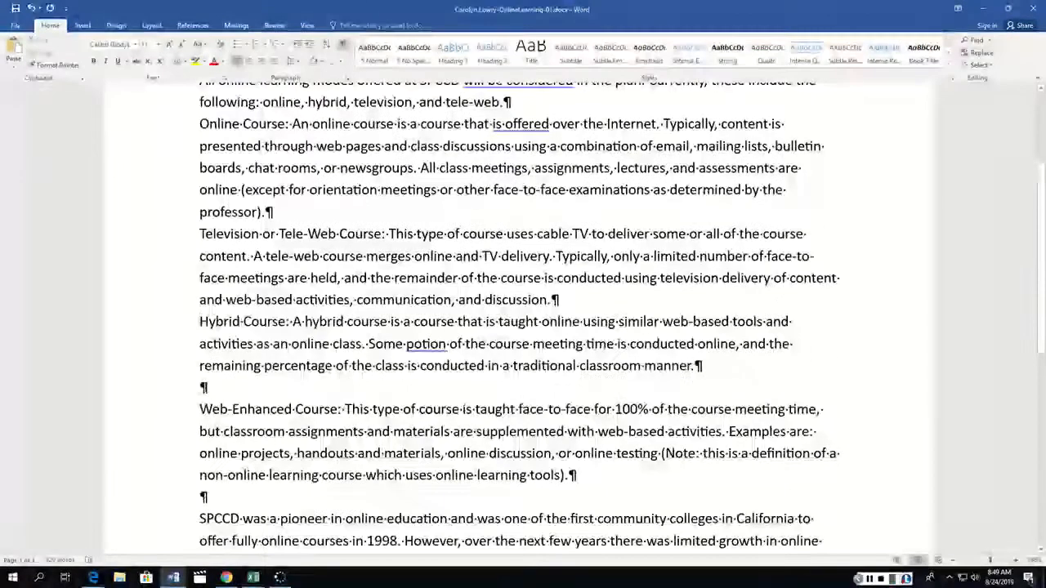
pyautogui.click(204, 388)
pyautogui.press('Delete')
pyautogui.scroll(-2, 220, 396)
pyautogui.click(204, 329)
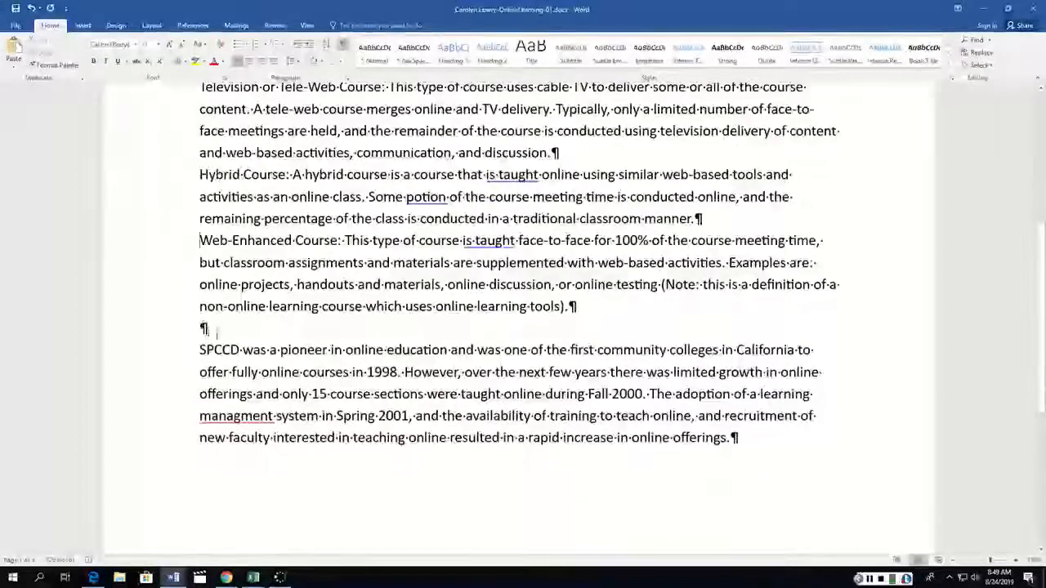
pyautogui.press('Delete')
pyautogui.scroll(-4, 228, 343)
pyautogui.scroll(8, 228, 343)
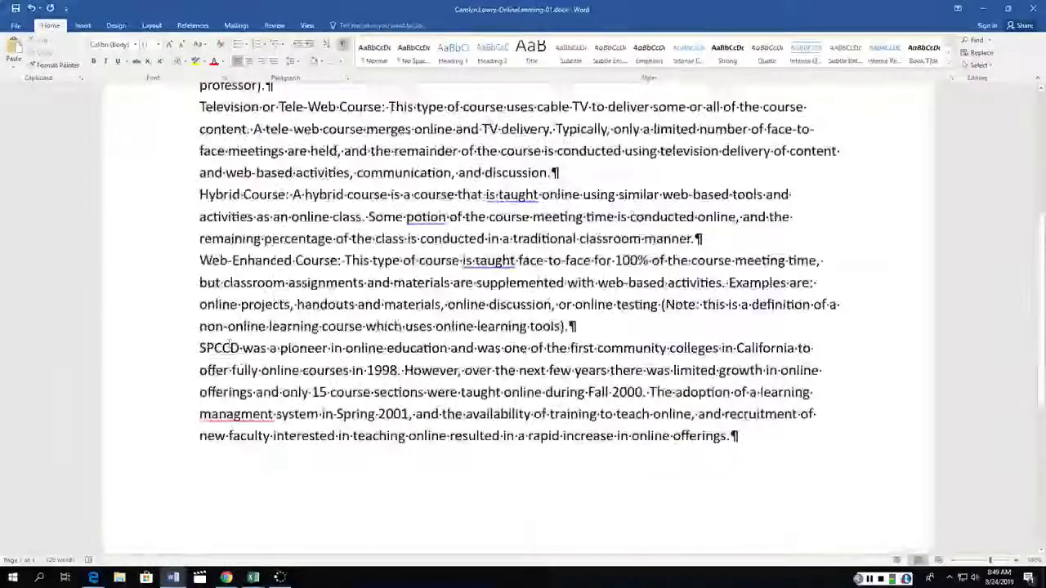
pyautogui.scroll(1, 229, 351)
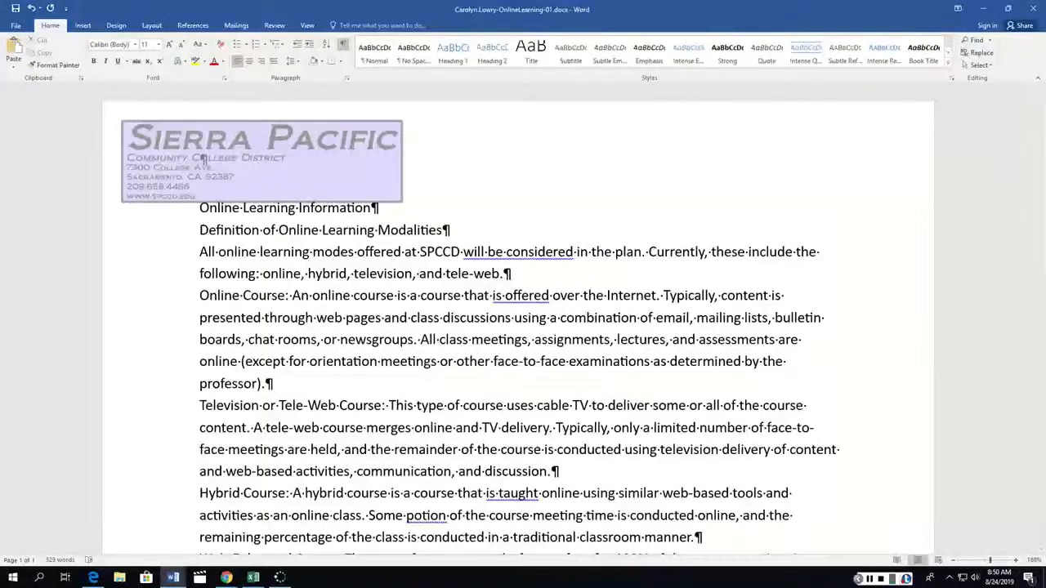
# Set the spacing after every paragraph in the document to 12 pt.
pyautogui.click(869, 578)
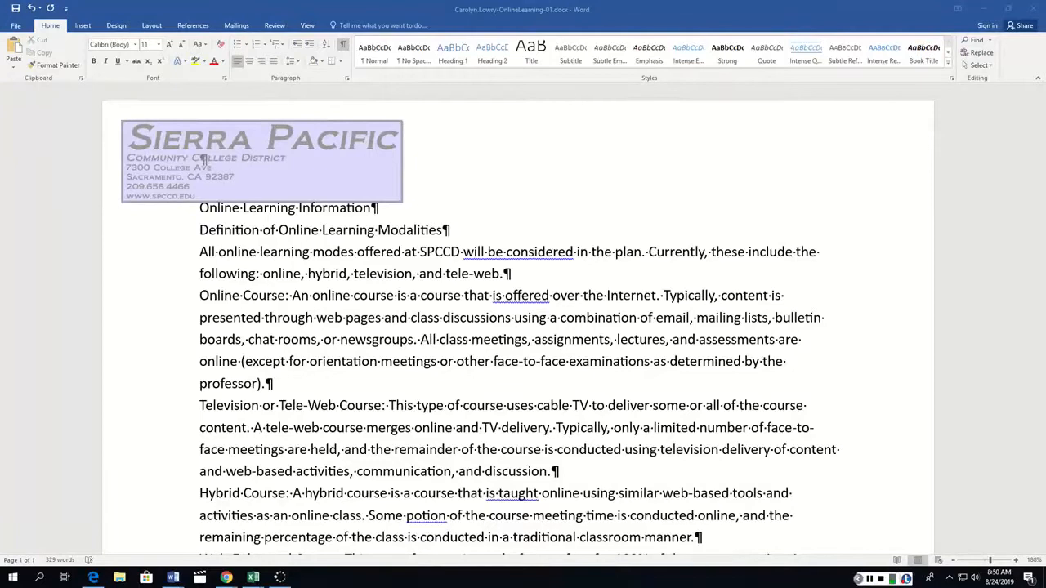
pyautogui.click(241, 272)
pyautogui.hotkey('ctrl', 'a')
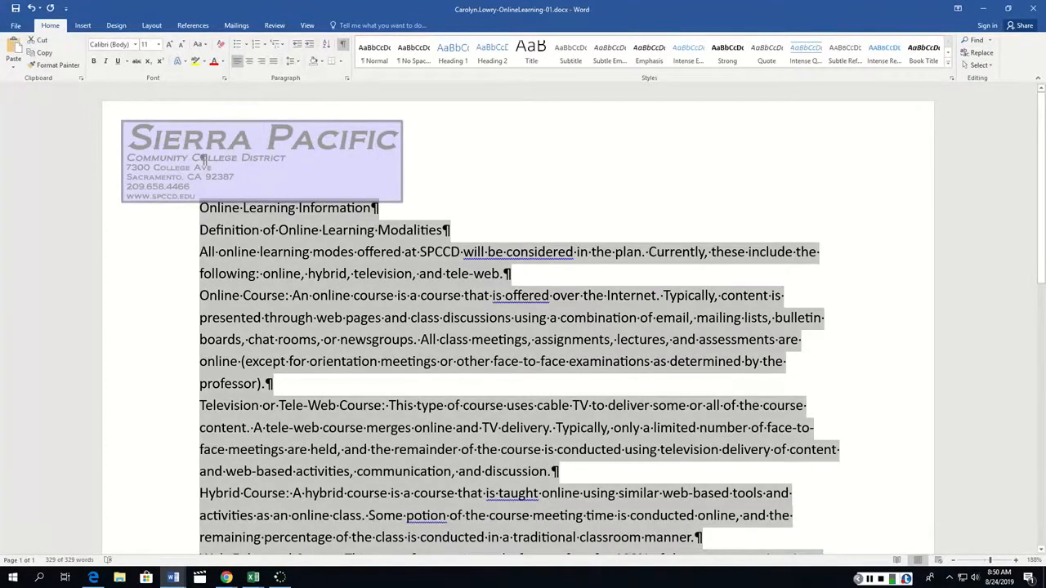
pyautogui.click(347, 78)
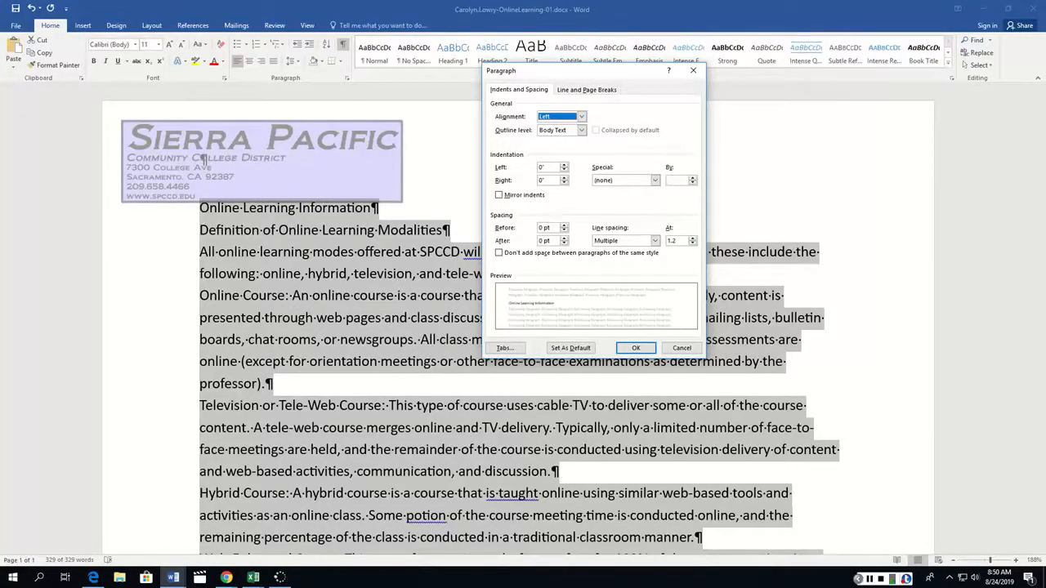
pyautogui.click(545, 240)
pyautogui.write('12')
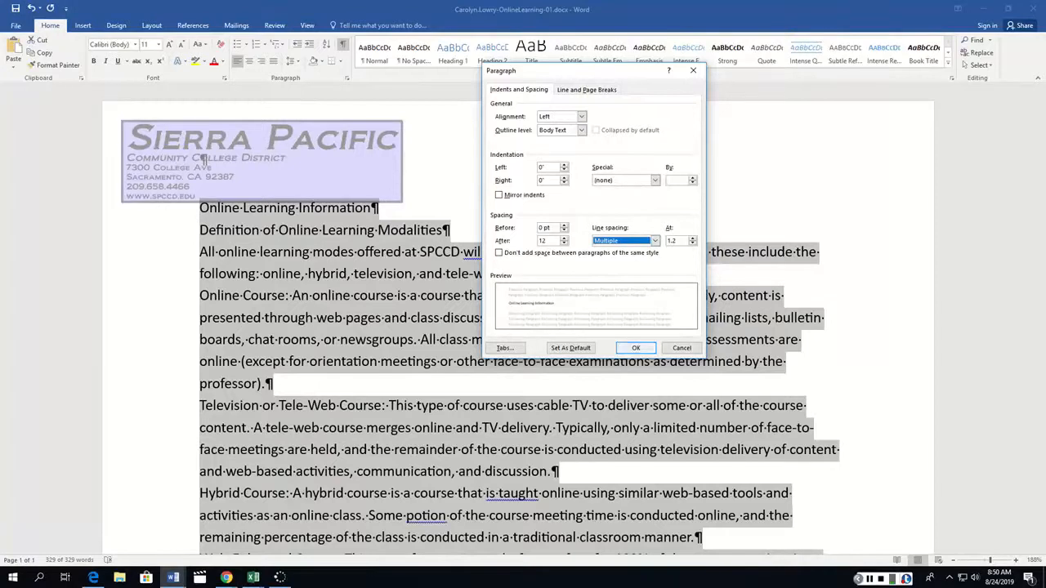
pyautogui.press('Return')
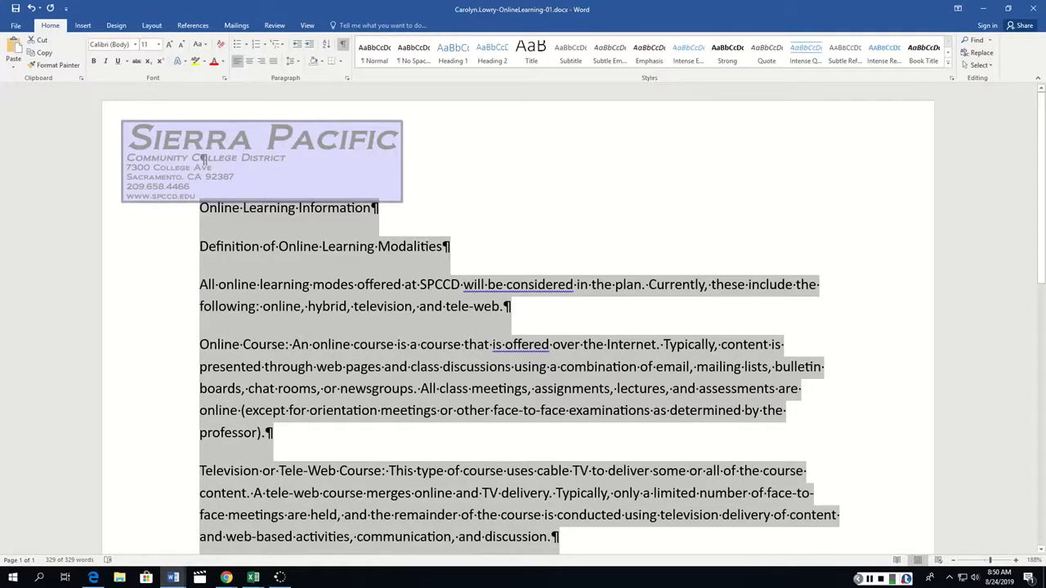
# Change the font of the entire document's text to Cambria.
pyautogui.click(322, 246)
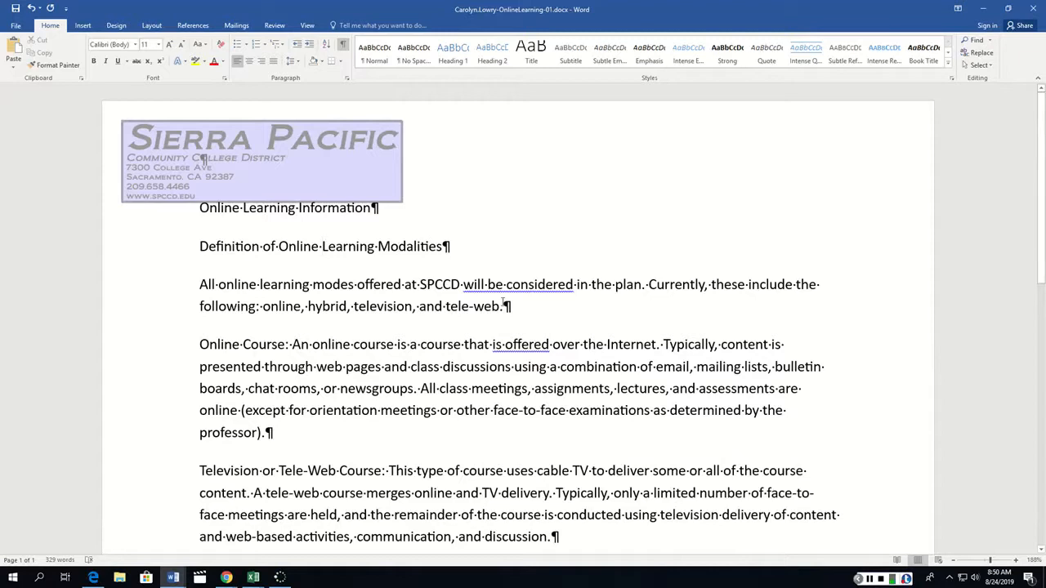
pyautogui.click(203, 264)
pyautogui.click(279, 272)
pyautogui.hotkey('ctrl', 'a')
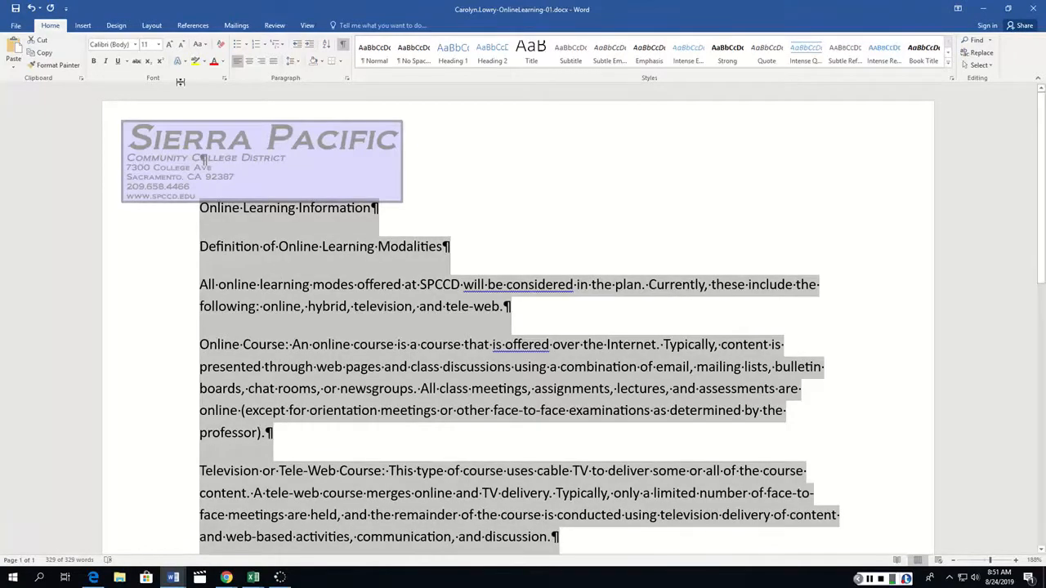
pyautogui.click(135, 45)
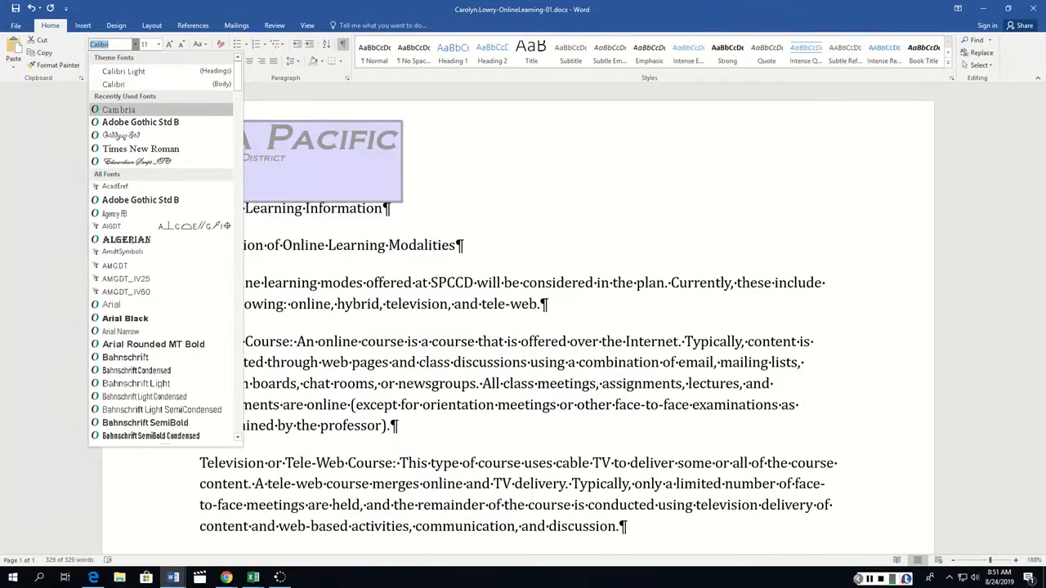
pyautogui.scroll(-15, 161, 251)
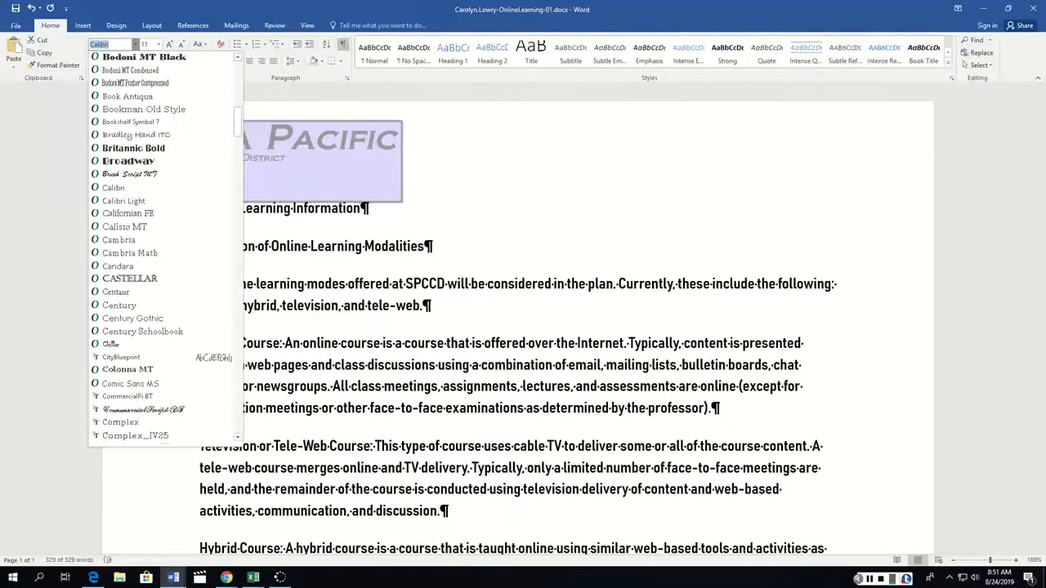
pyautogui.click(113, 239)
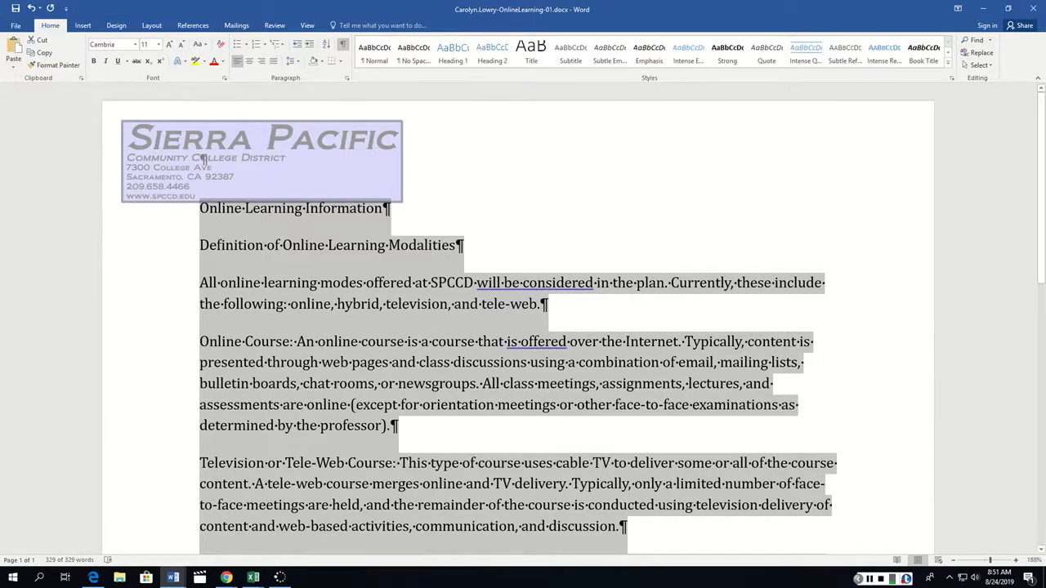
pyautogui.click(273, 209)
pyautogui.click(302, 245)
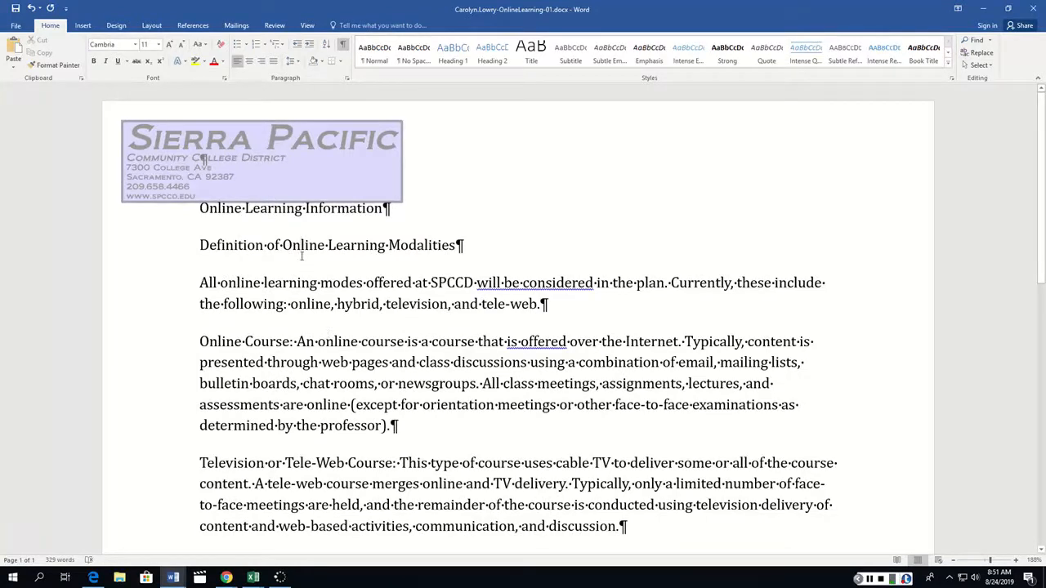
pyautogui.doubleClick(302, 246)
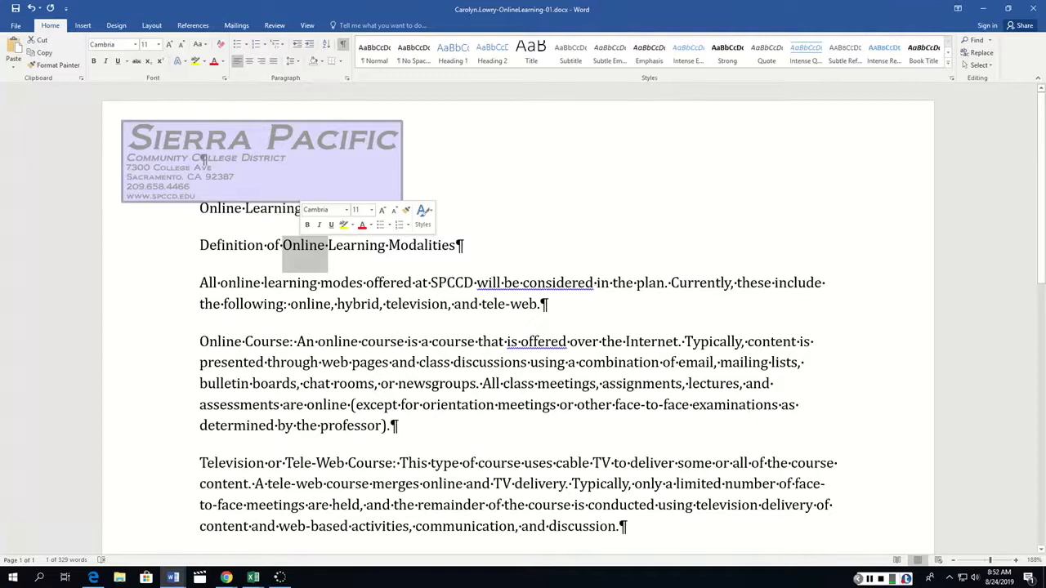
pyautogui.tripleClick(304, 245)
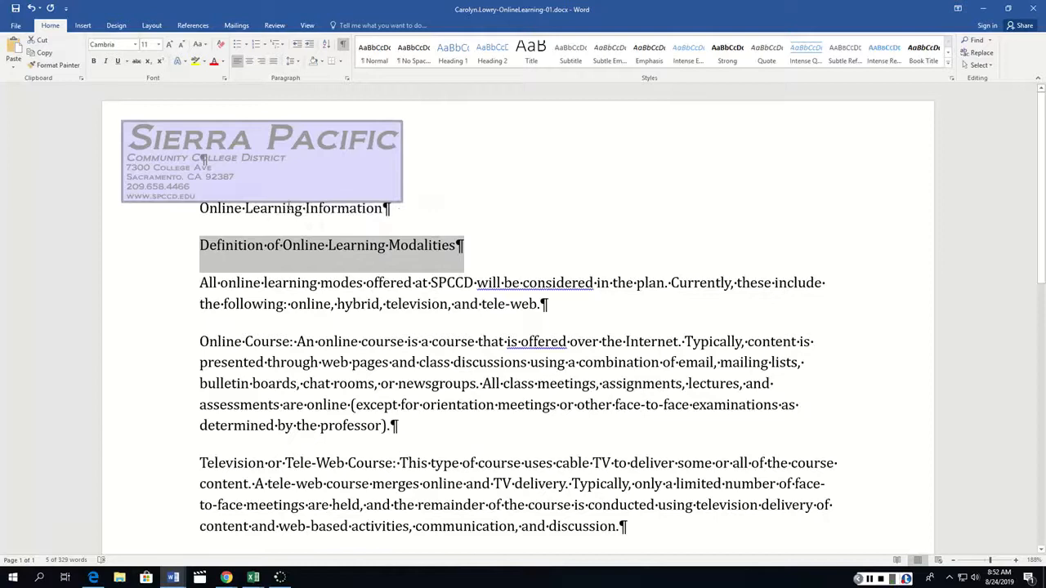
# Set the paragraph spacing of the "Online Learning Information" title to 36 pt before and 18 pt after.
pyautogui.click(286, 208)
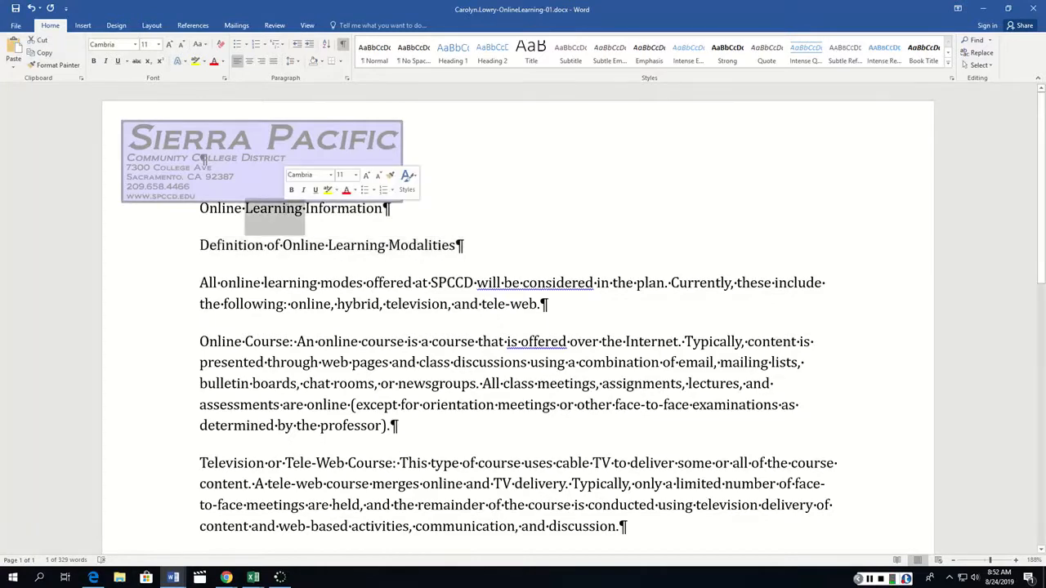
pyautogui.tripleClick(286, 208)
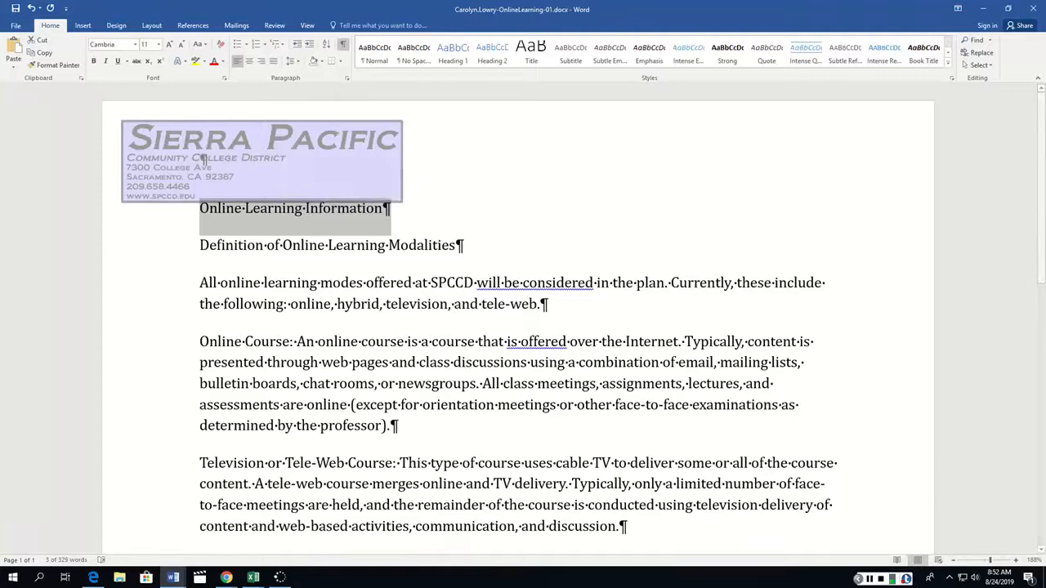
pyautogui.click(151, 25)
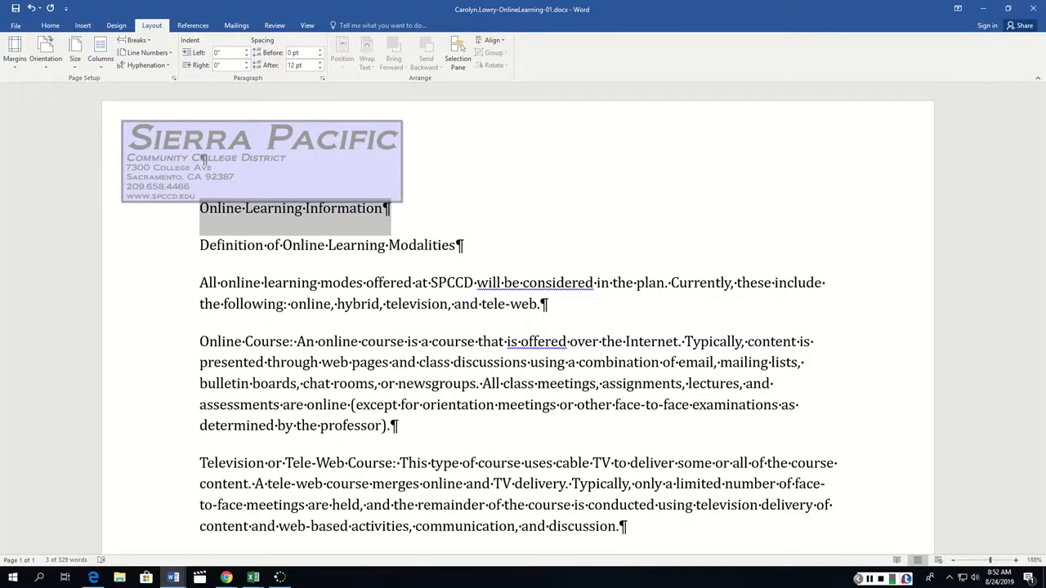
pyautogui.click(310, 53)
pyautogui.write('36')
pyautogui.click(310, 65)
pyautogui.write('18')
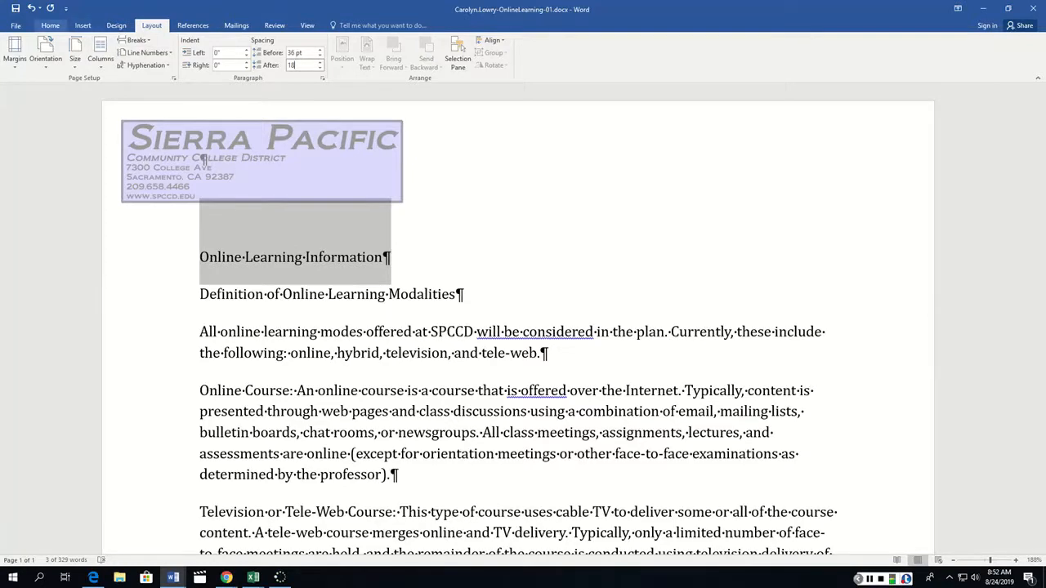
# Center the "Online Learning Information" title and set its font to bold, 26 pt.
pyautogui.click(50, 26)
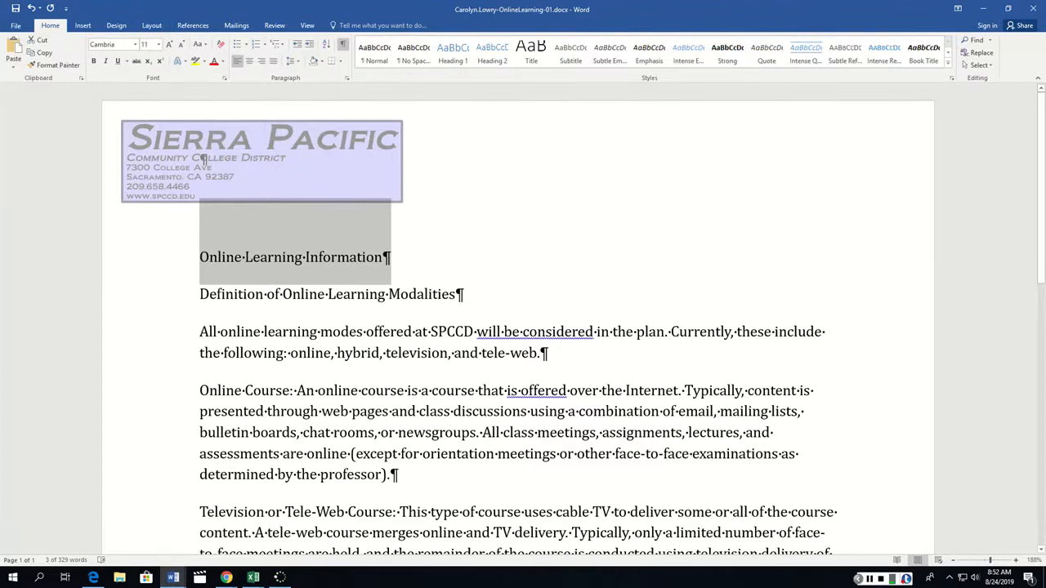
pyautogui.click(250, 62)
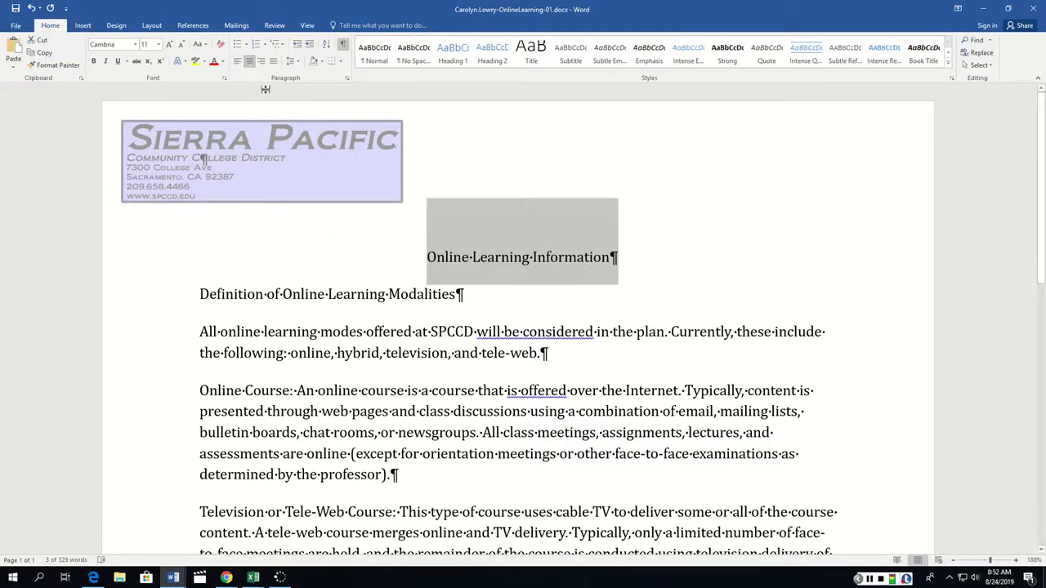
pyautogui.click(225, 78)
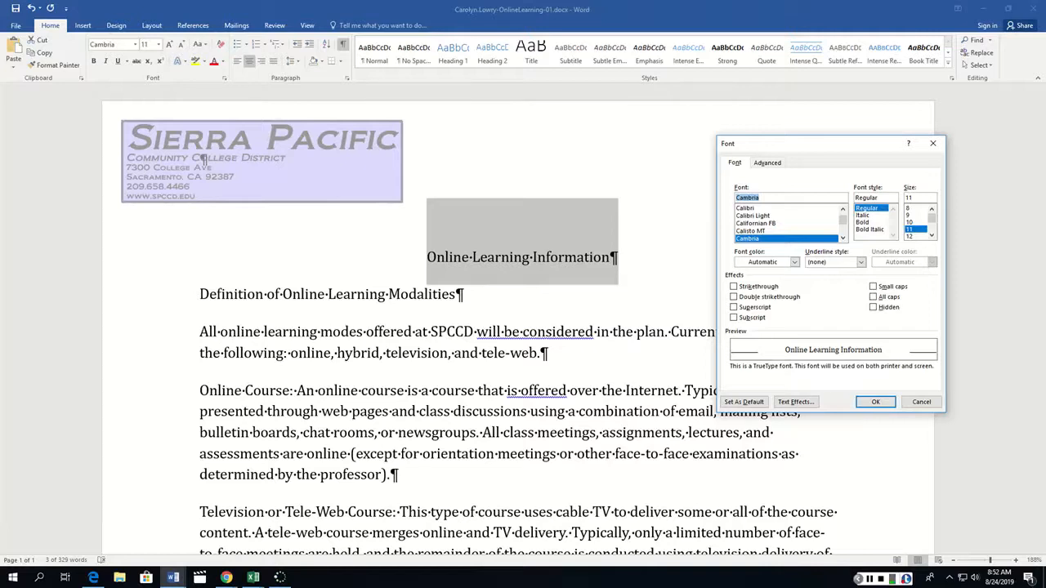
pyautogui.click(863, 222)
pyautogui.click(931, 235)
pyautogui.click(932, 235)
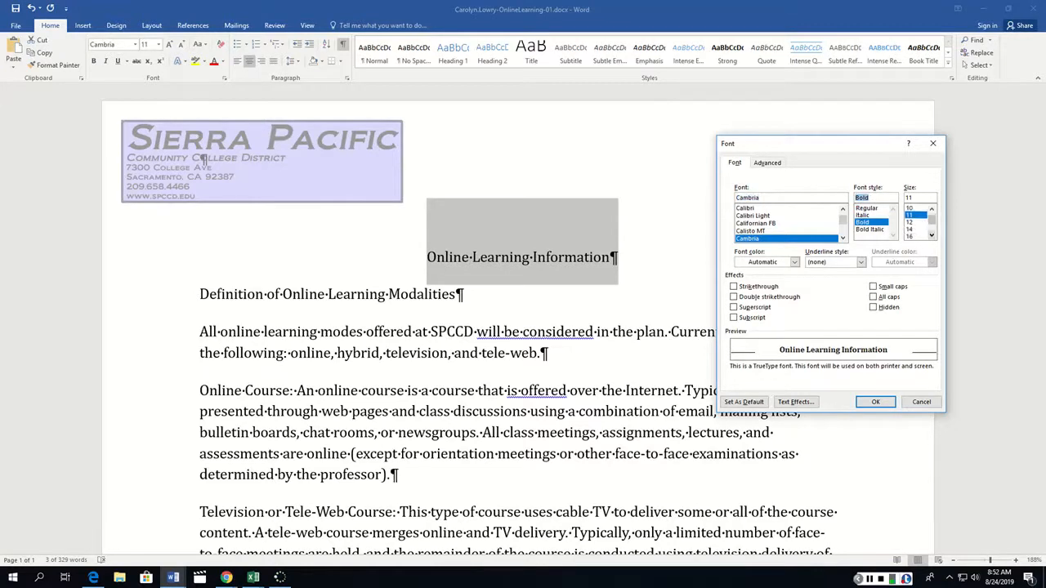
pyautogui.click(931, 236)
pyautogui.click(932, 235)
pyautogui.click(932, 235)
pyautogui.click(932, 235)
pyautogui.click(931, 235)
pyautogui.click(910, 236)
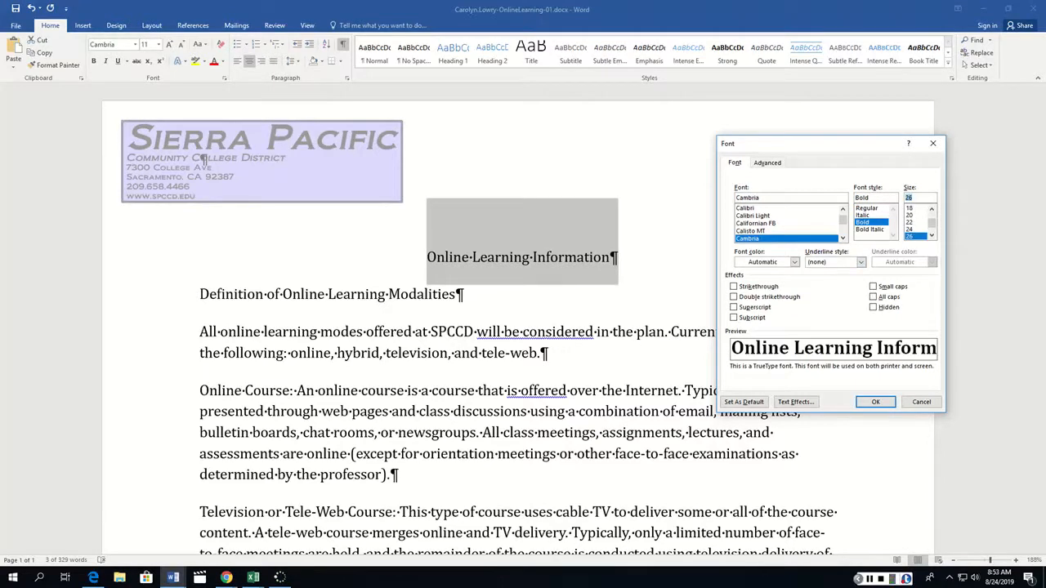
# Give the title text small caps and the dark blue-gray theme color from the top row of theme colors.
pyautogui.click(873, 287)
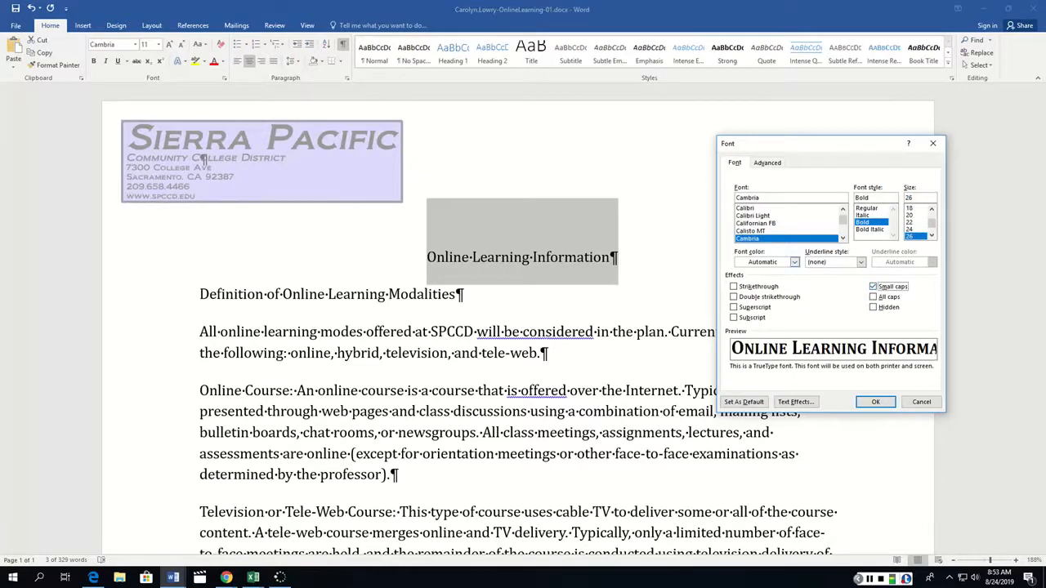
pyautogui.click(794, 262)
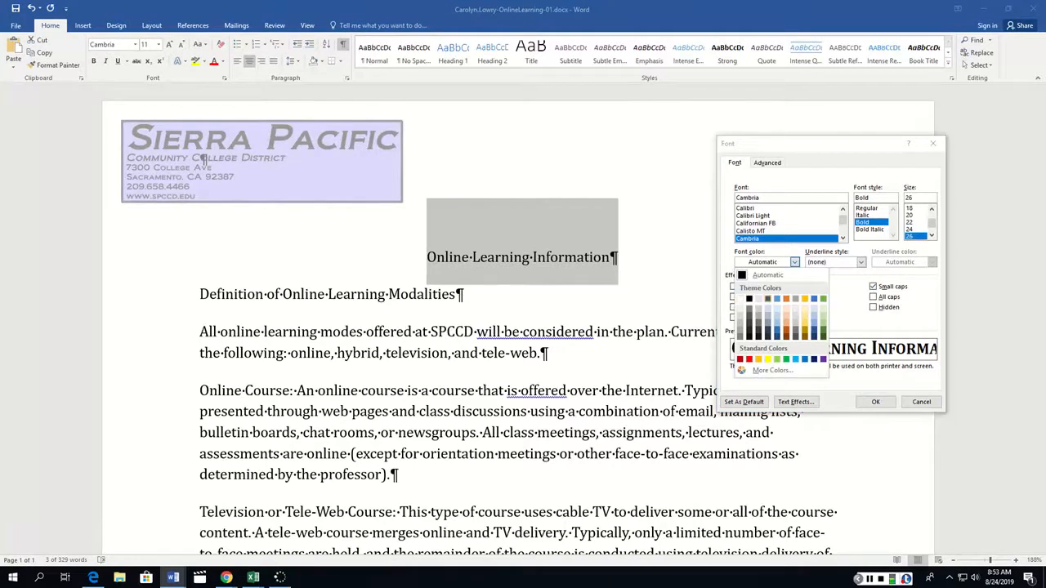
pyautogui.click(768, 298)
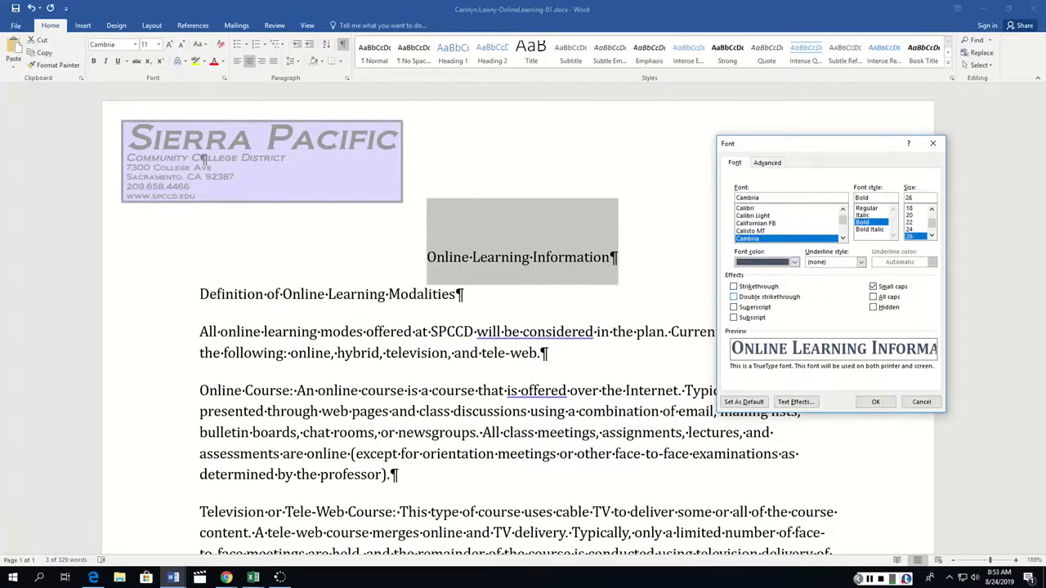
# Expand the title's character spacing by 1.2 pt and apply the font settings.
pyautogui.click(768, 162)
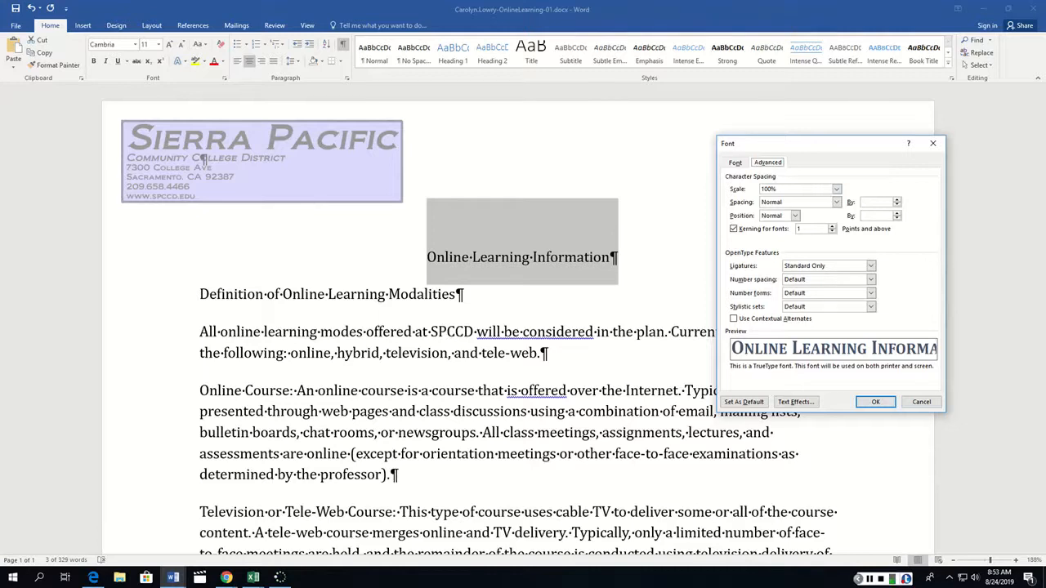
pyautogui.click(836, 202)
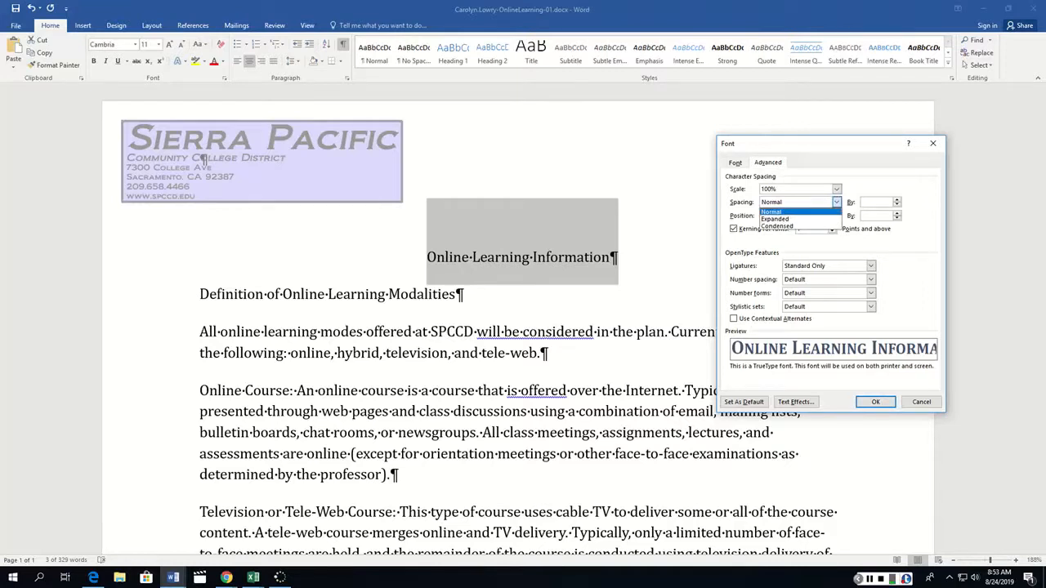
pyautogui.click(775, 219)
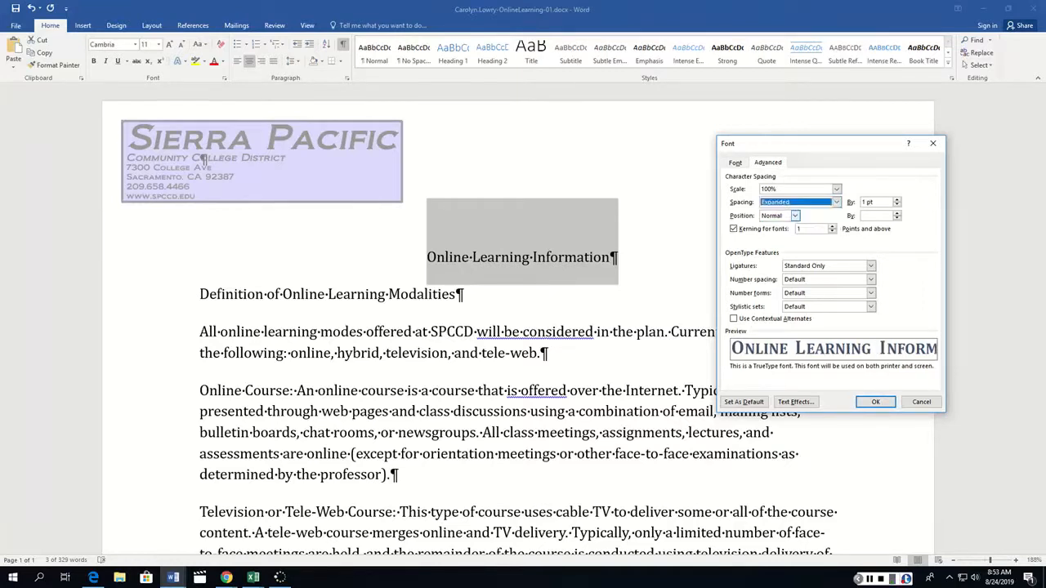
pyautogui.click(881, 203)
pyautogui.hotkey('shift', 'Home')
pyautogui.write('1.2')
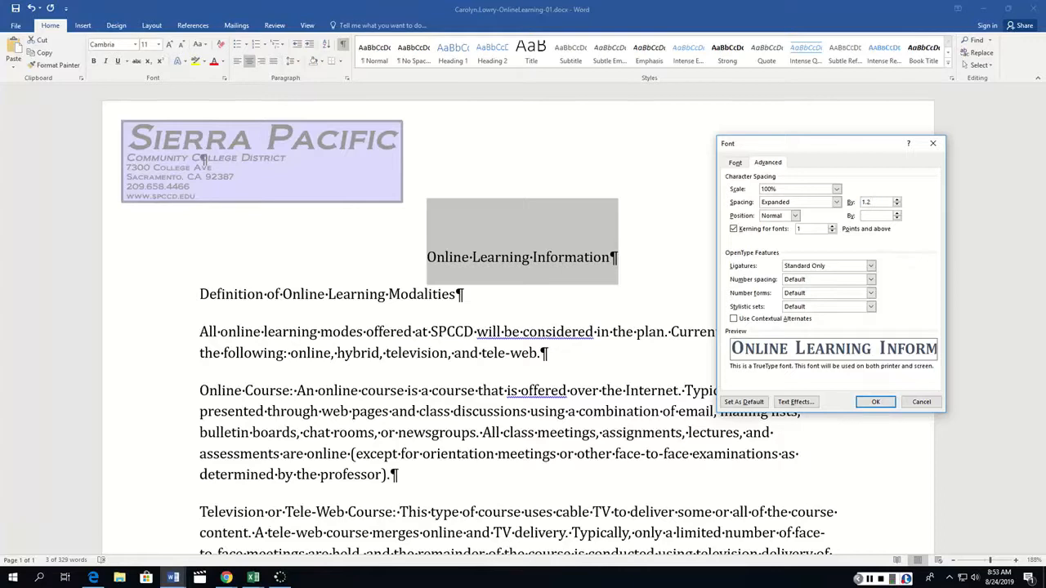
pyautogui.click(875, 401)
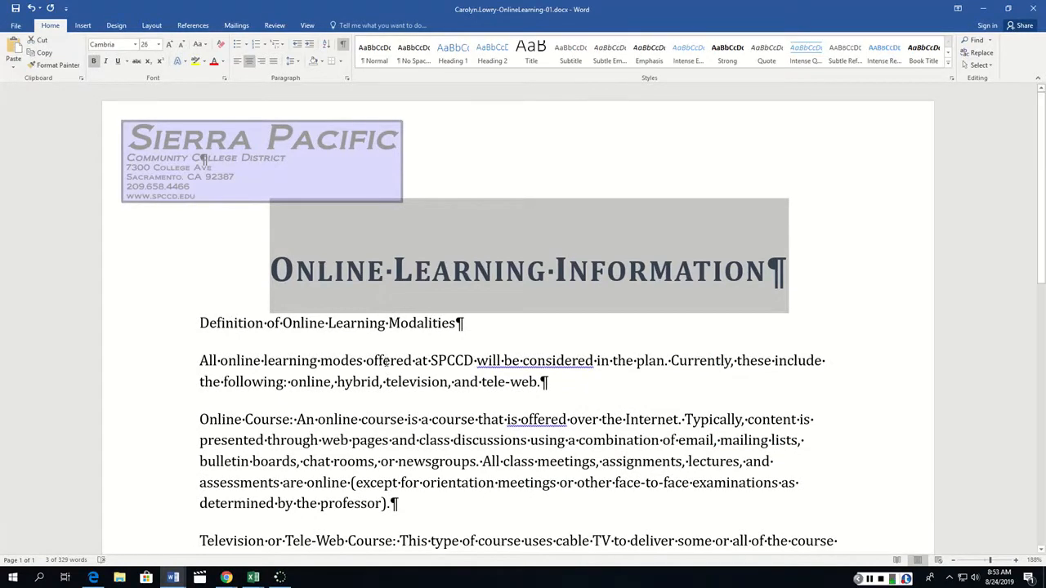
# Move the last paragraph, beginning "SPCCD was a pioneer", to directly before the "Definition of Online Learning Modalities" line.
pyautogui.scroll(-6, 387, 362)
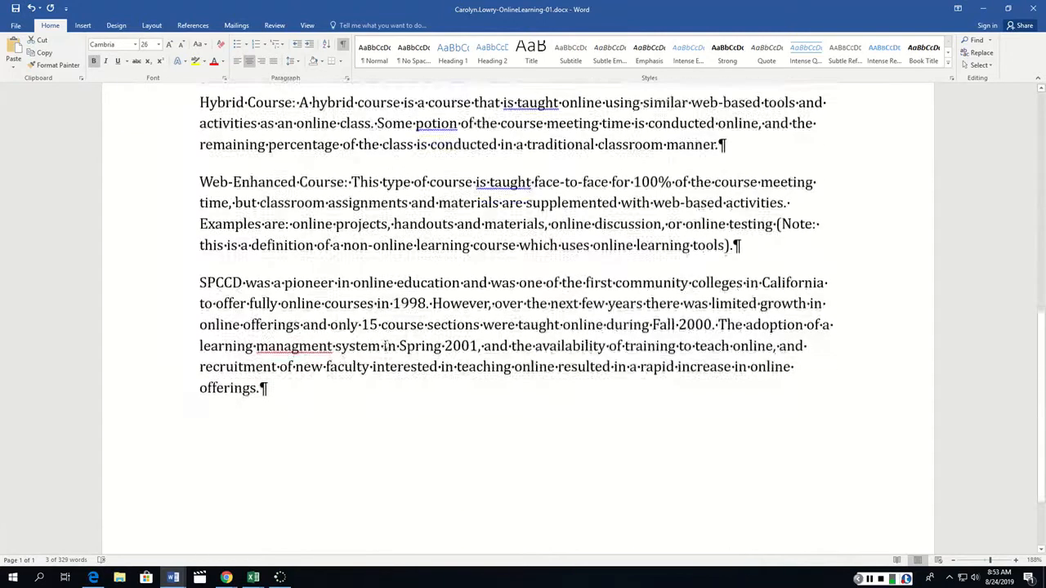
pyautogui.tripleClick(388, 324)
pyautogui.hotkey('ctrl', 'c')
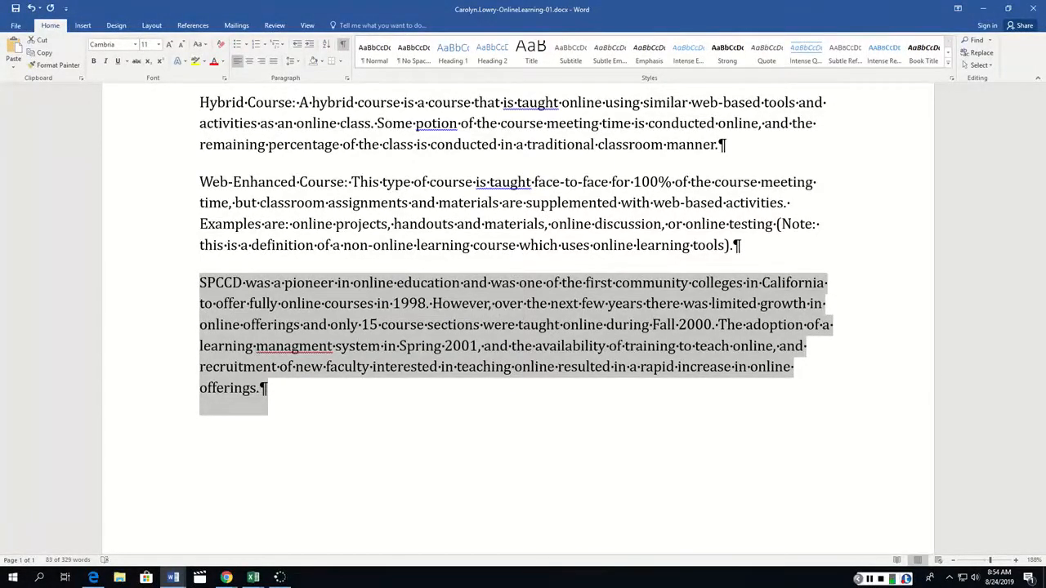
pyautogui.press('Delete')
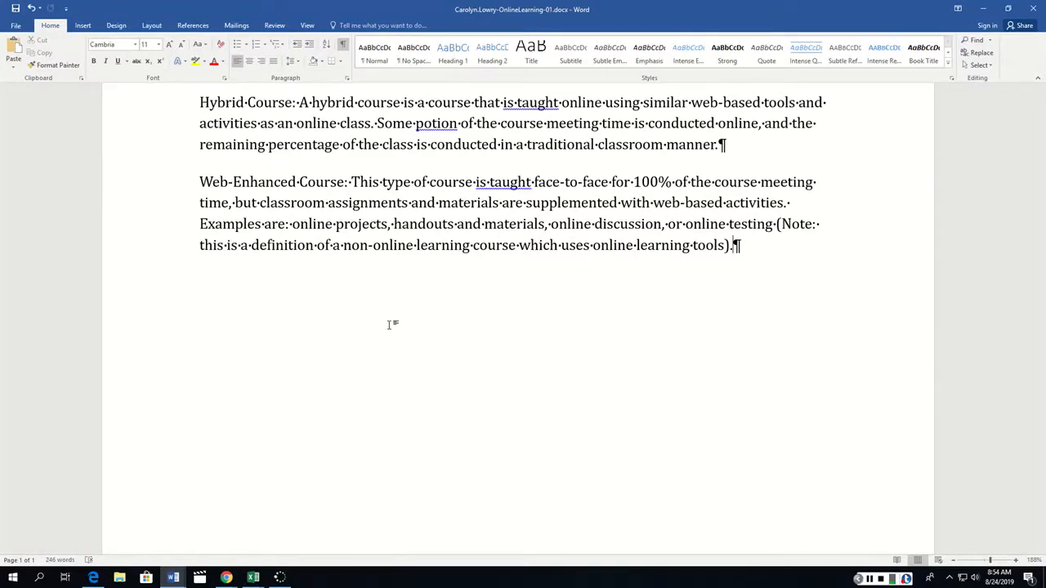
pyautogui.scroll(10, 367, 341)
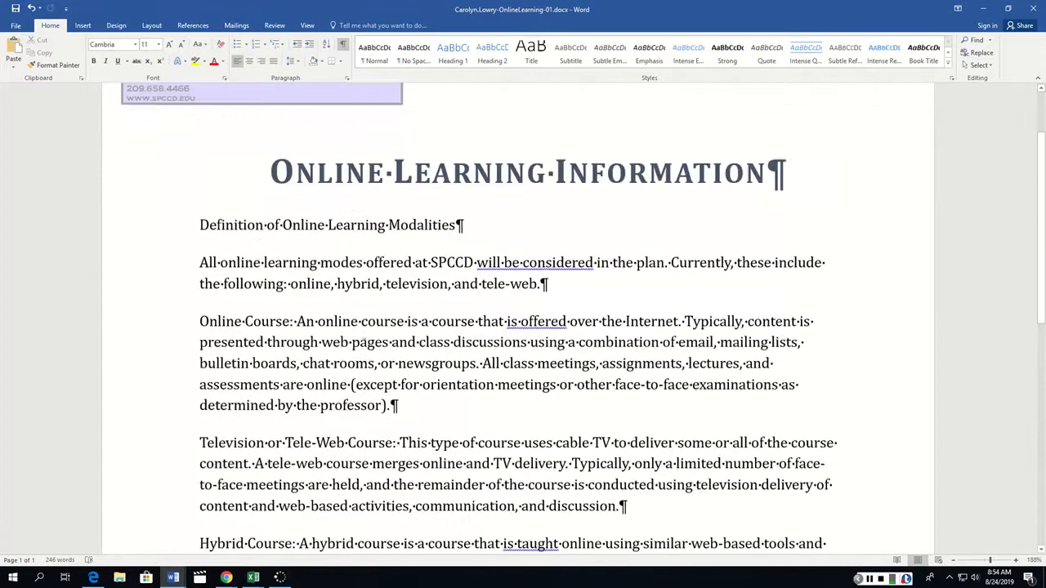
pyautogui.click(200, 228)
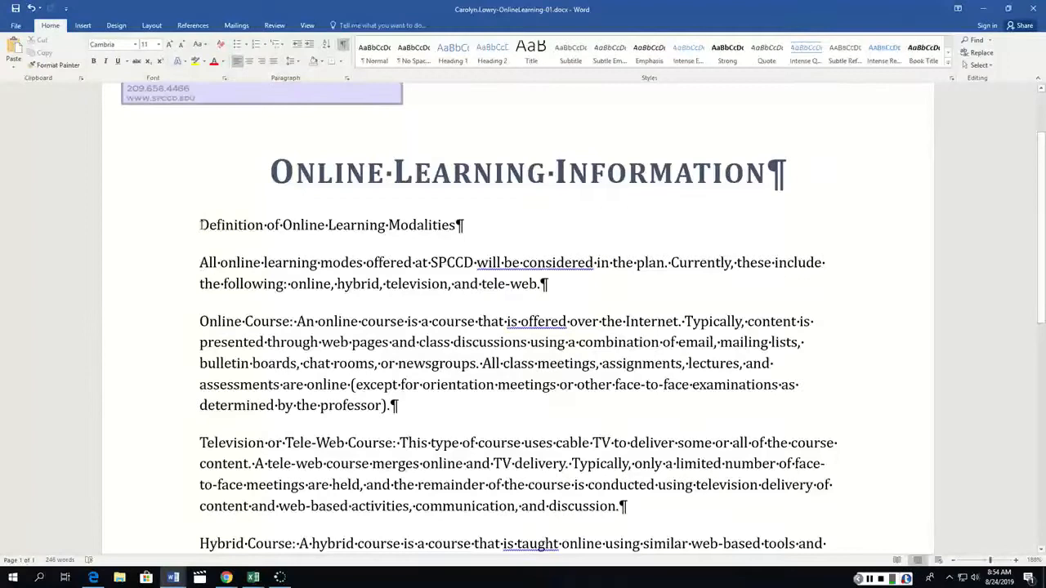
pyautogui.hotkey('ctrl', 'v')
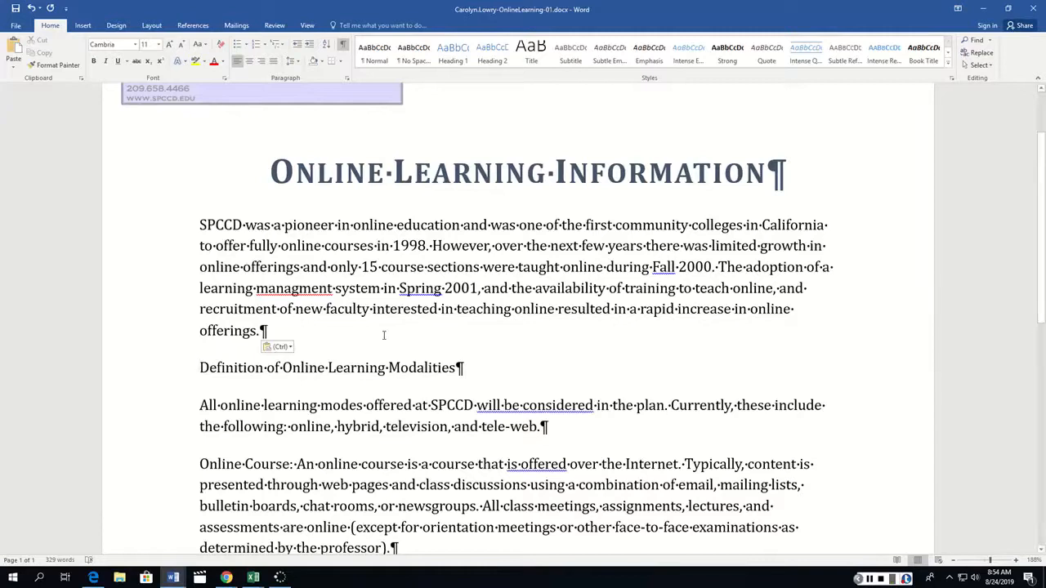
# Insert the heading "Where Are We Now with Online Learning?" as its own paragraph before the "SPCCD was a pioneer" paragraph, without a leading space in the latter.
pyautogui.scroll(-6, 384, 335)
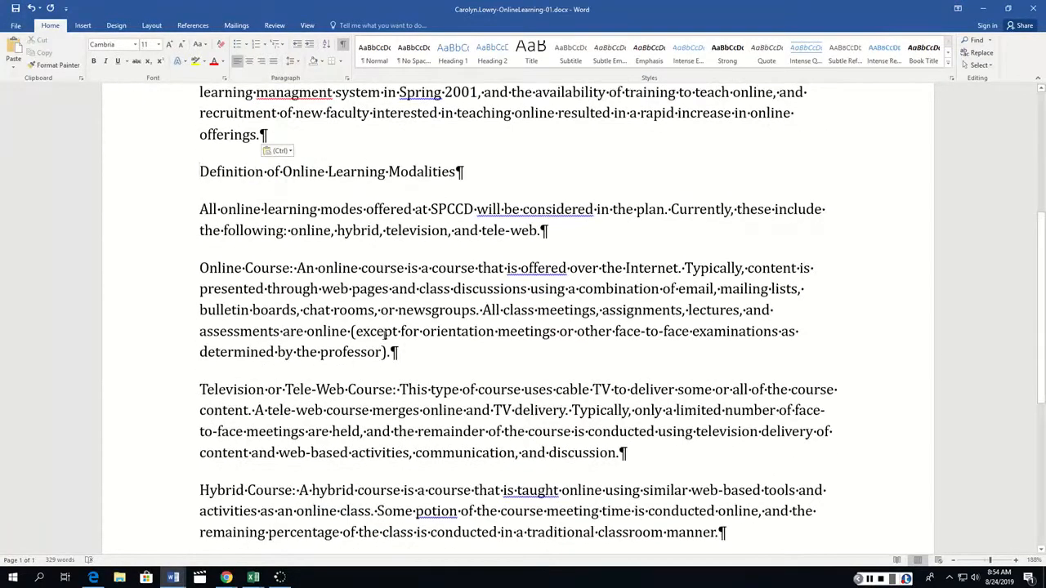
pyautogui.scroll(3, 383, 335)
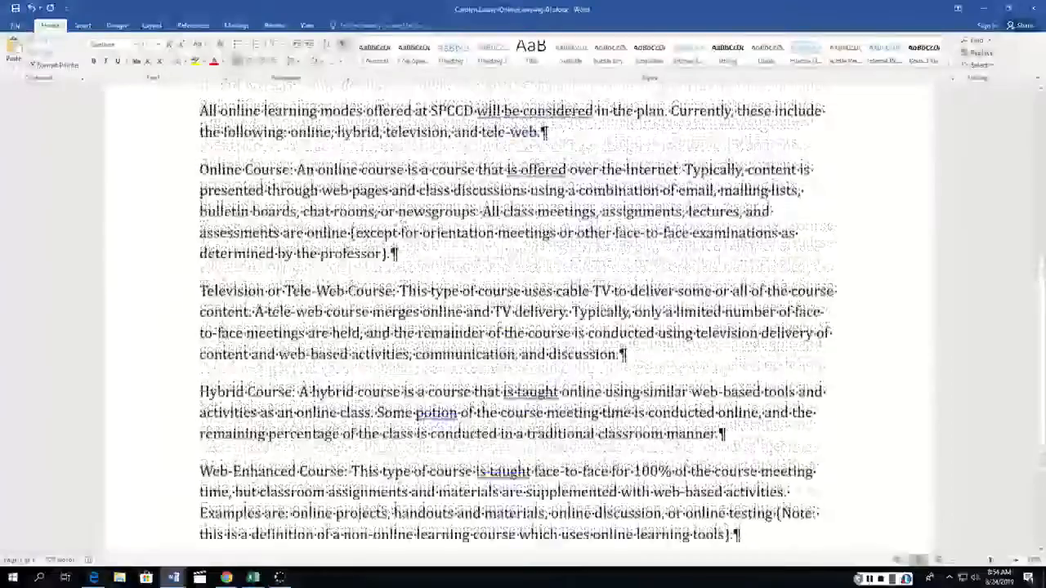
pyautogui.scroll(3, 523, 319)
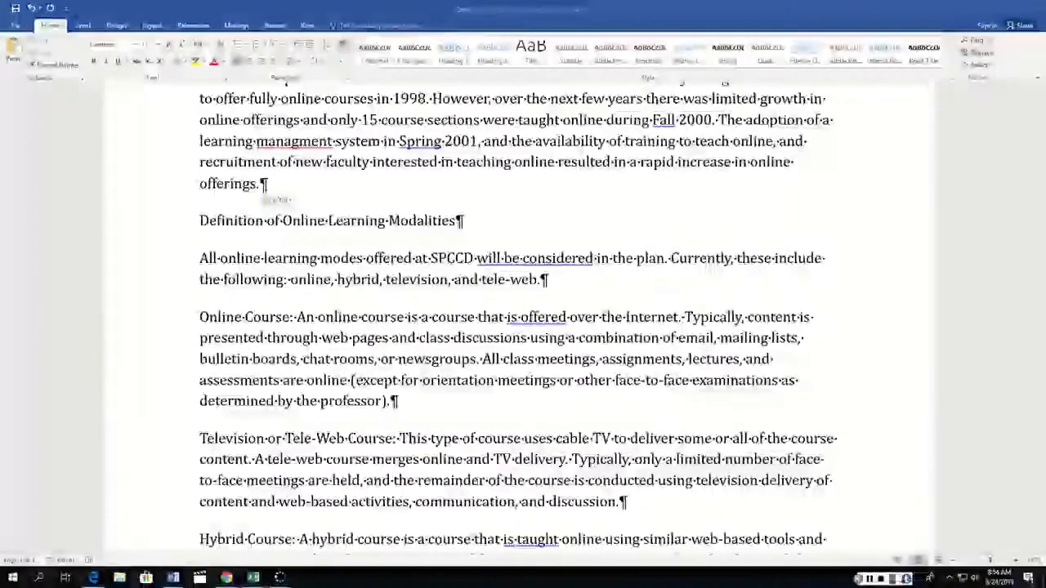
pyautogui.scroll(5, 523, 318)
pyautogui.scroll(1, 262, 395)
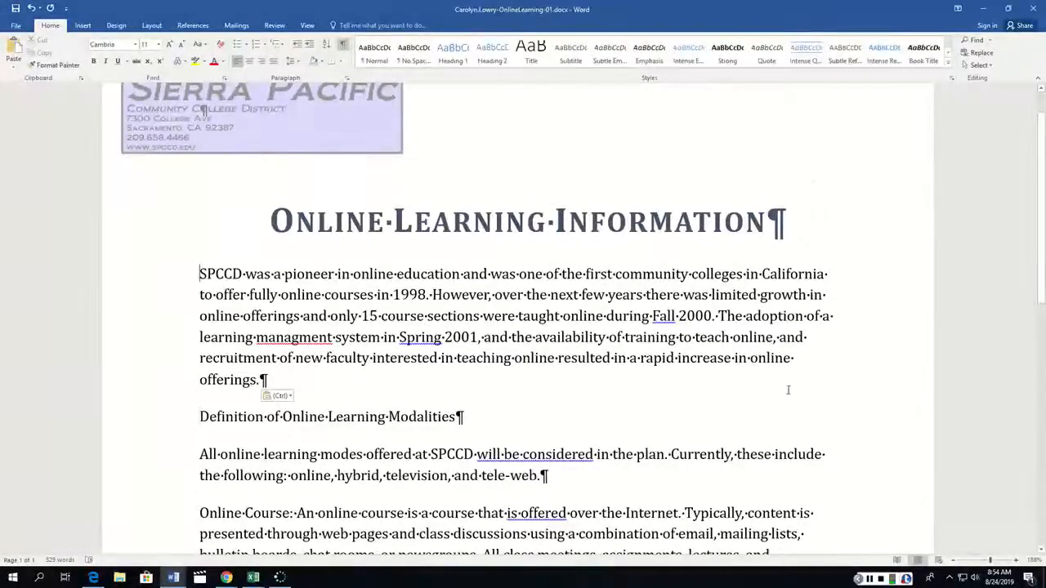
pyautogui.write('Where ')
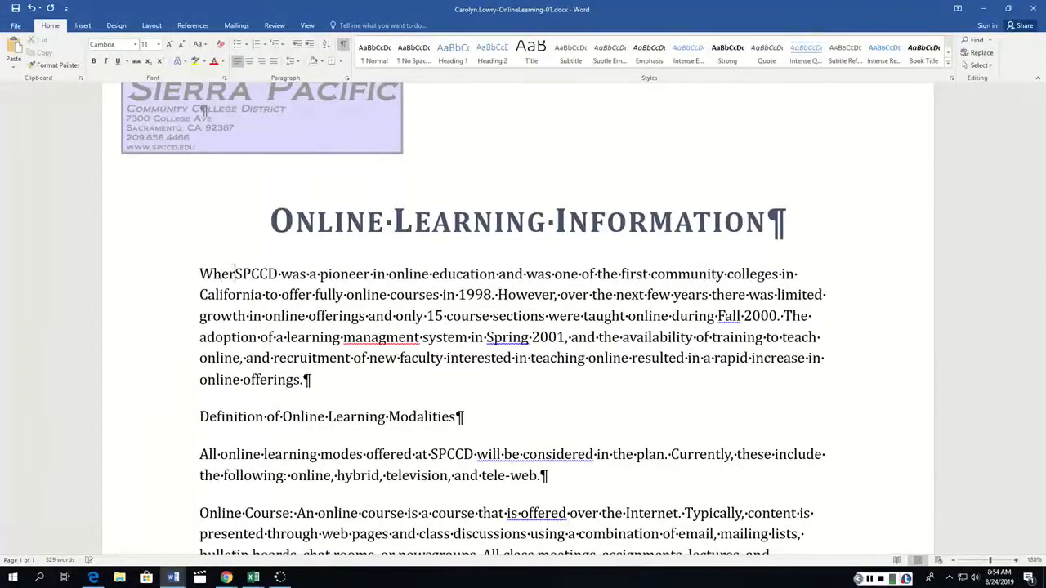
pyautogui.write('aSPCCD')
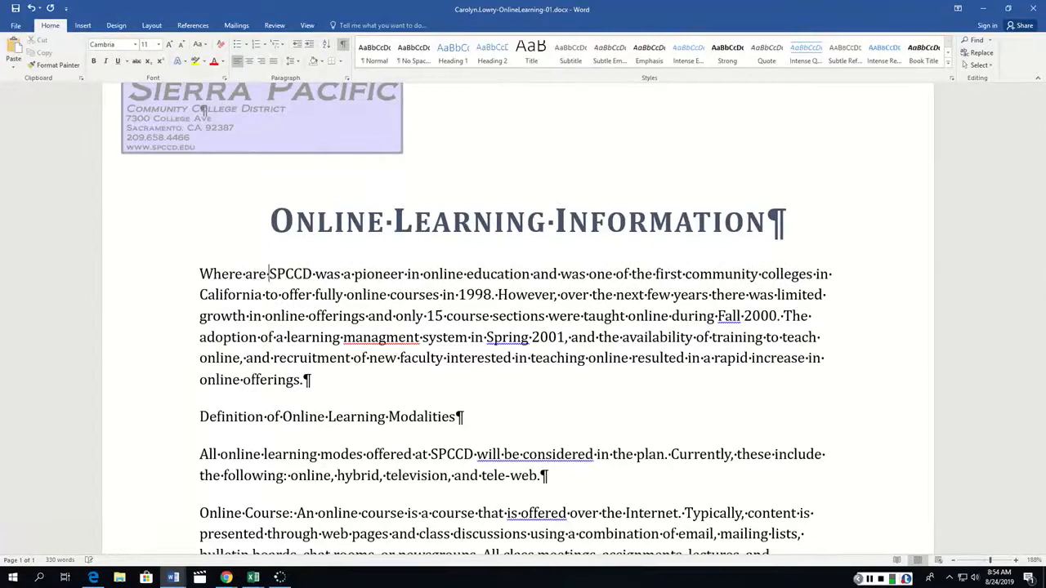
pyautogui.press('BackSpace')
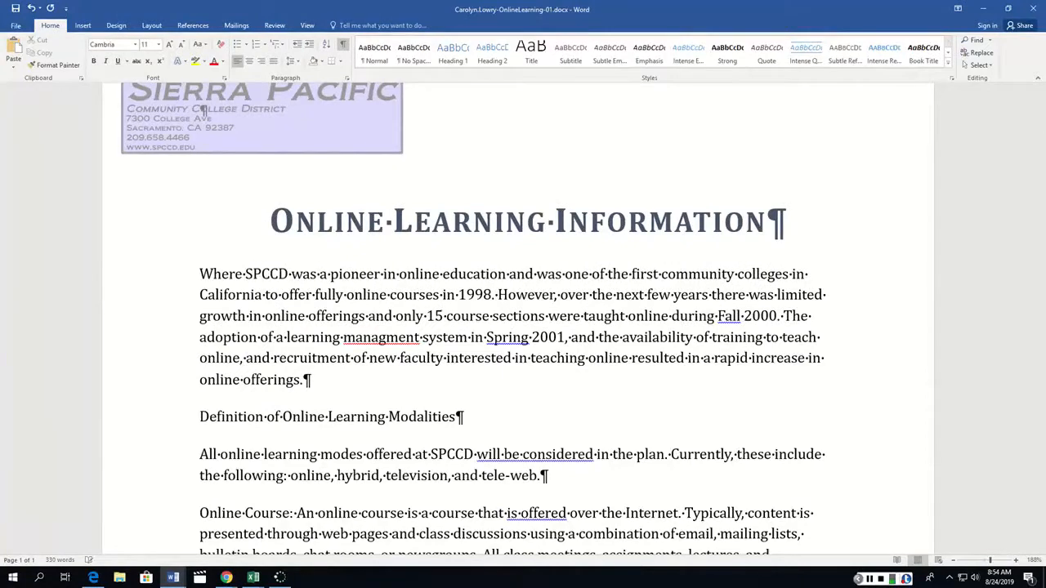
pyautogui.write('Are ')
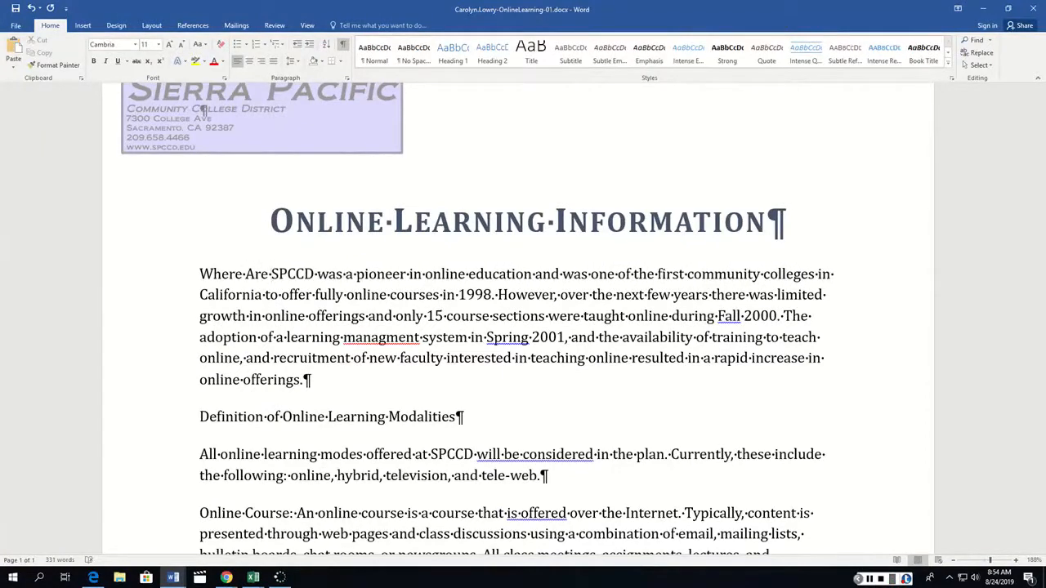
pyautogui.write('We N')
pyautogui.write('ow with Onli')
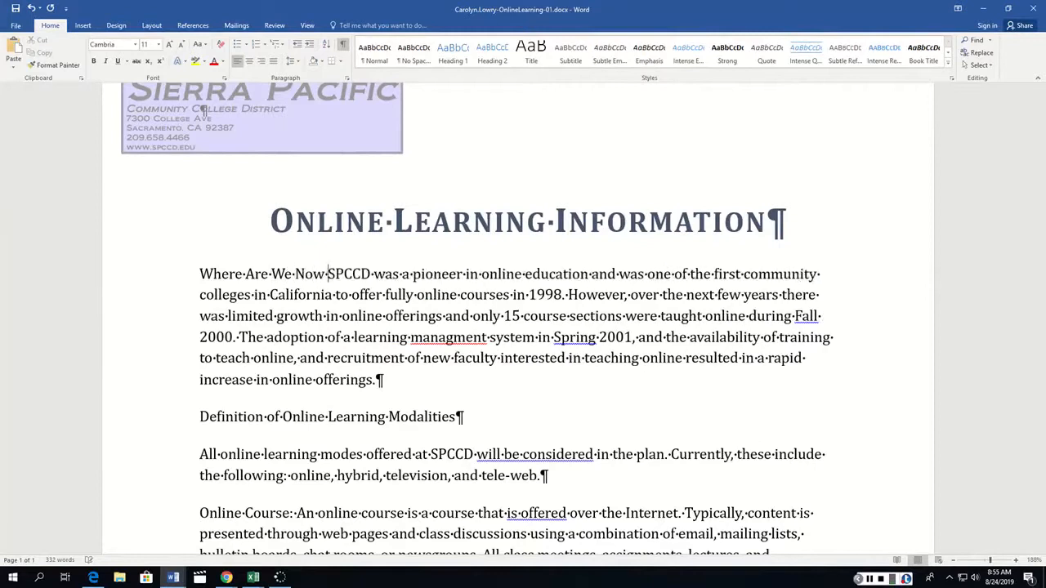
pyautogui.write('ne L')
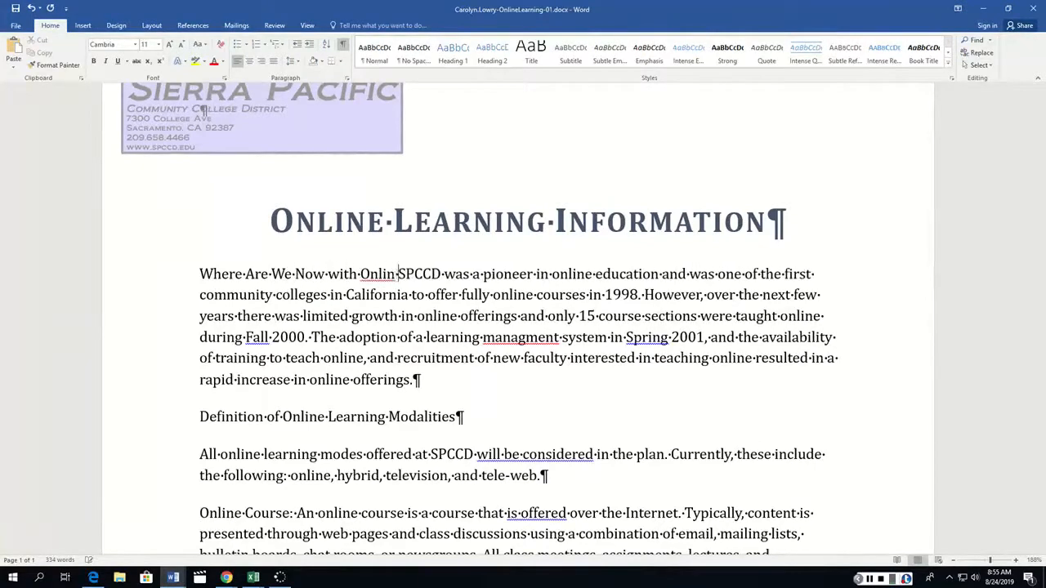
pyautogui.write('earning?')
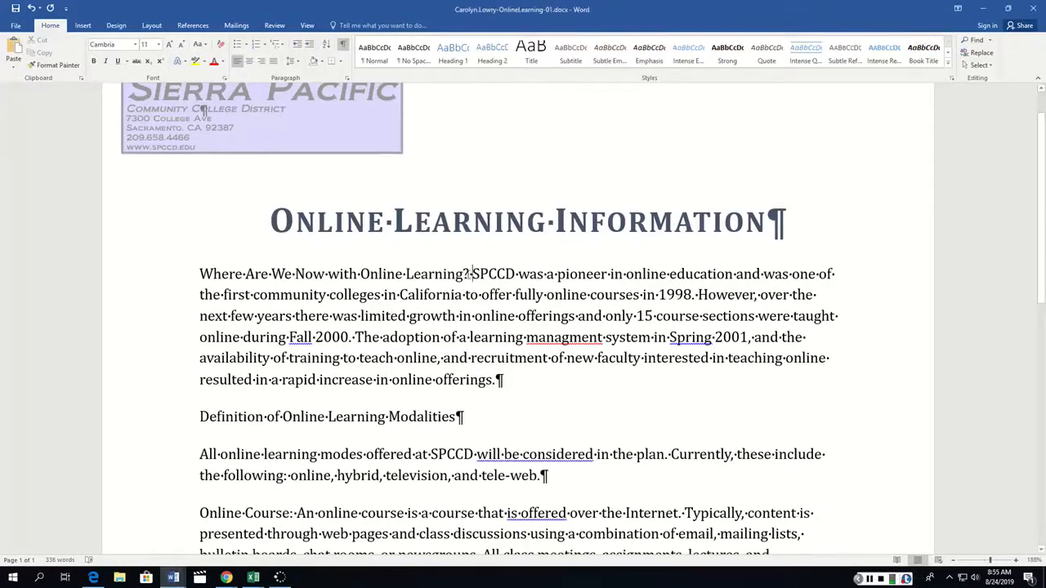
pyautogui.press('Return')
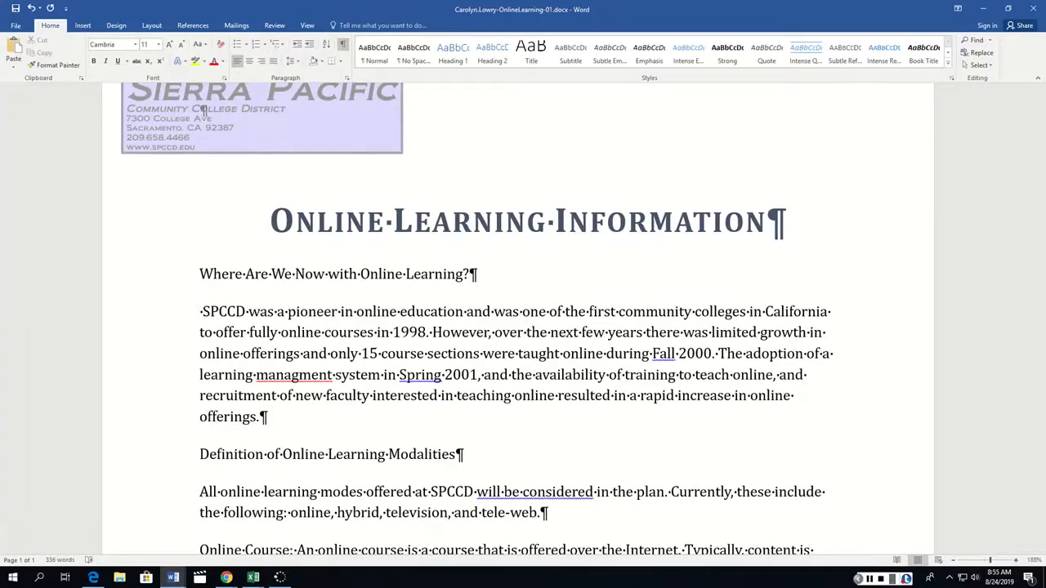
pyautogui.press('Delete')
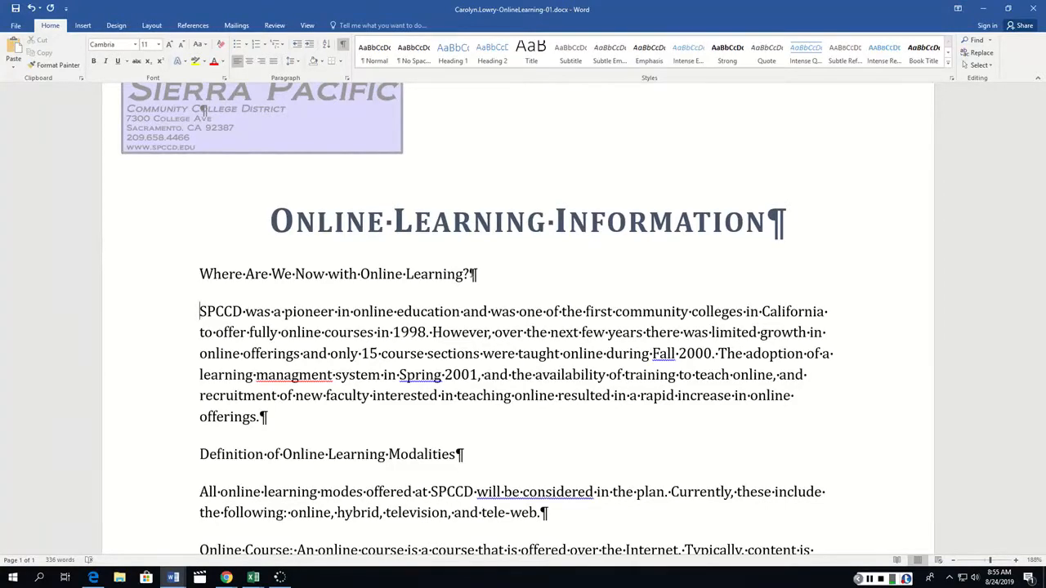
# Move the Hybrid Course paragraph to directly before the Television or Tele-Web Course paragraph.
pyautogui.scroll(-5, 479, 286)
pyautogui.scroll(-3, 479, 287)
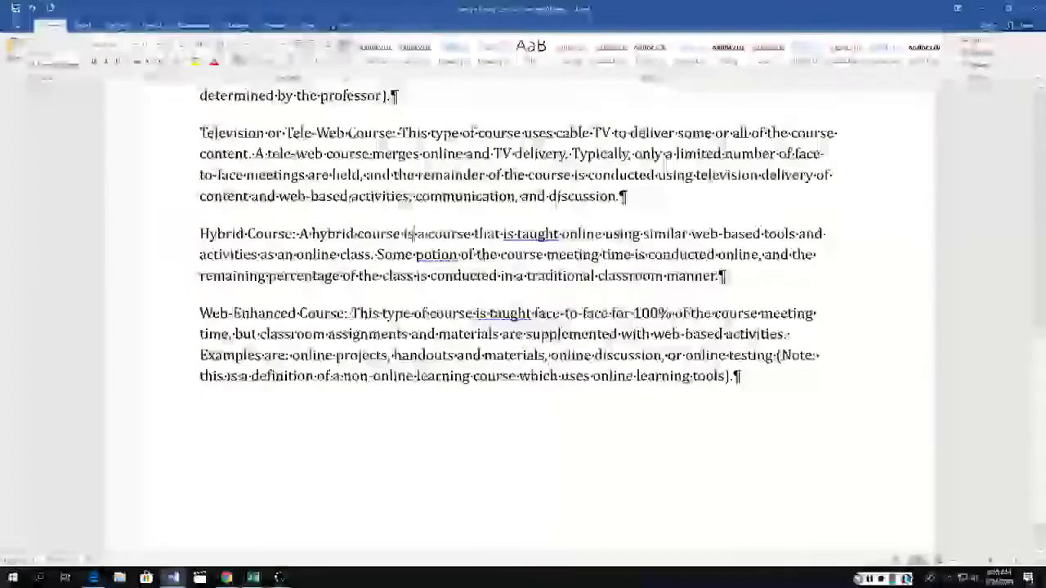
pyautogui.tripleClick(413, 234)
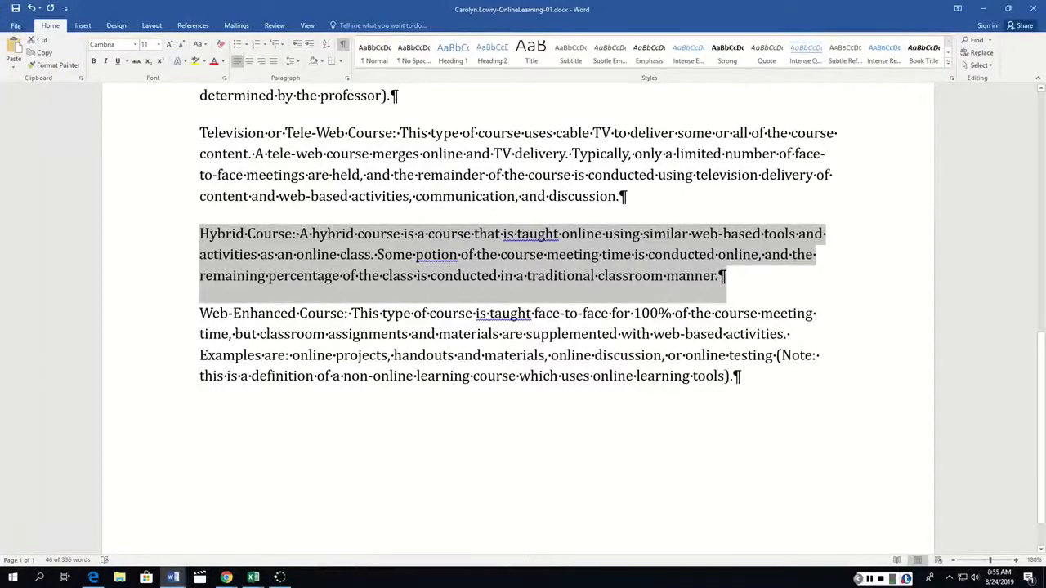
pyautogui.moveTo(208, 242); pyautogui.dragTo(198, 136)
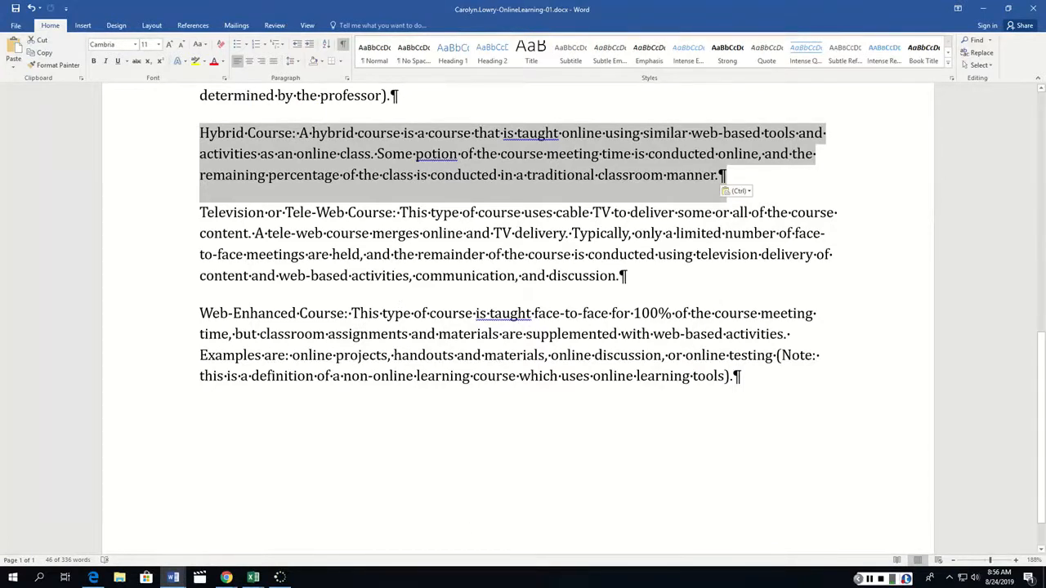
pyautogui.click(869, 578)
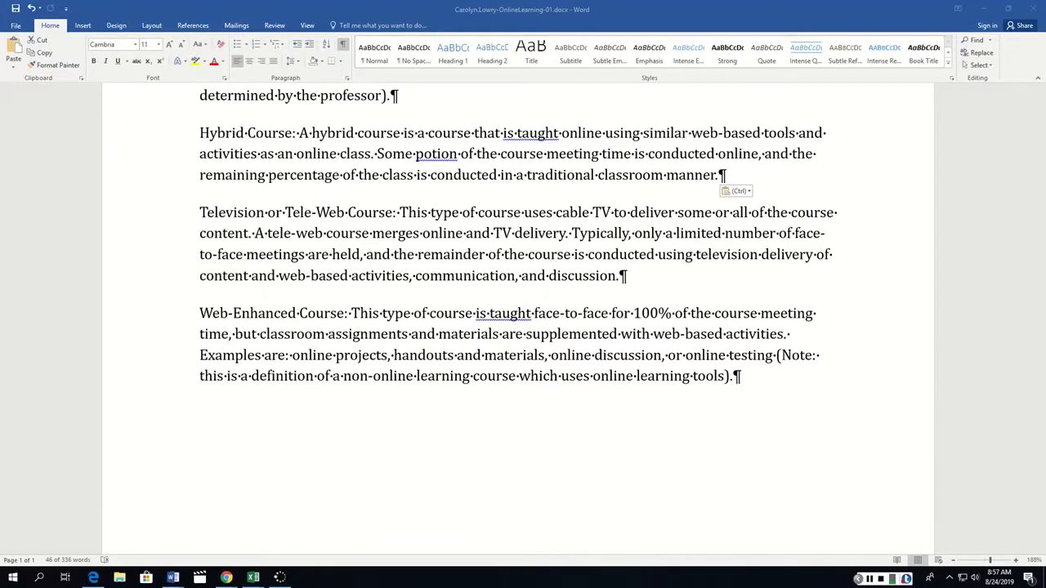
pyautogui.scroll(5, 523, 319)
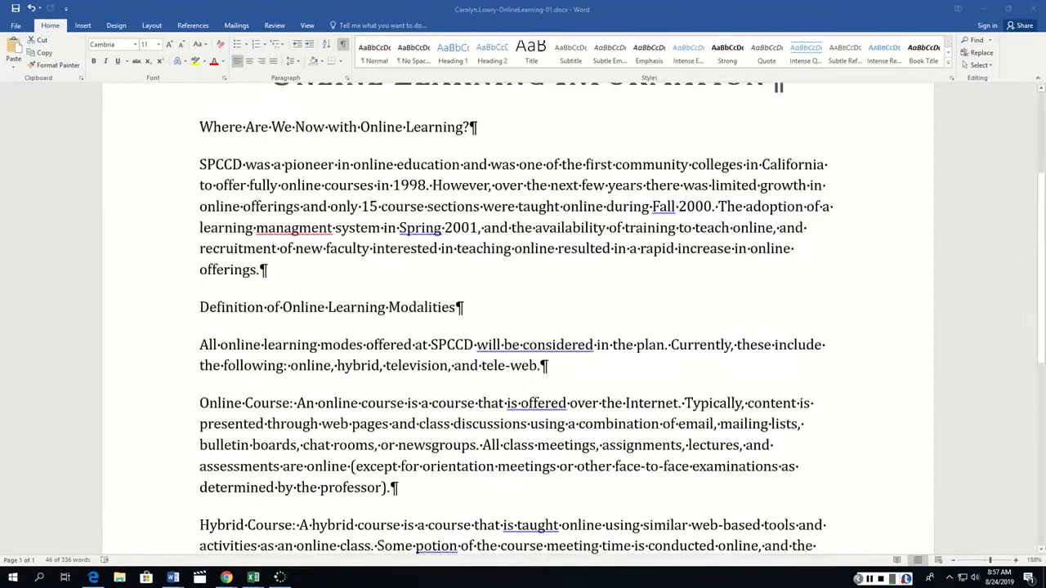
pyautogui.scroll(-1, 523, 318)
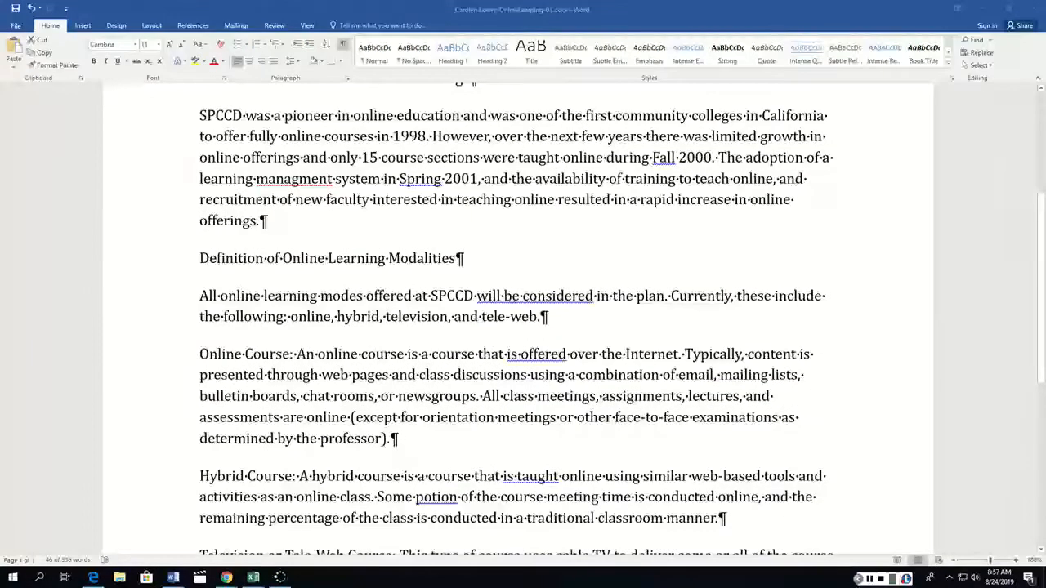
# Set the "Where Are We Now with Online Learning?" heading to 12 pt with the dark blue-gray fourth theme color as font color.
pyautogui.scroll(1, 523, 319)
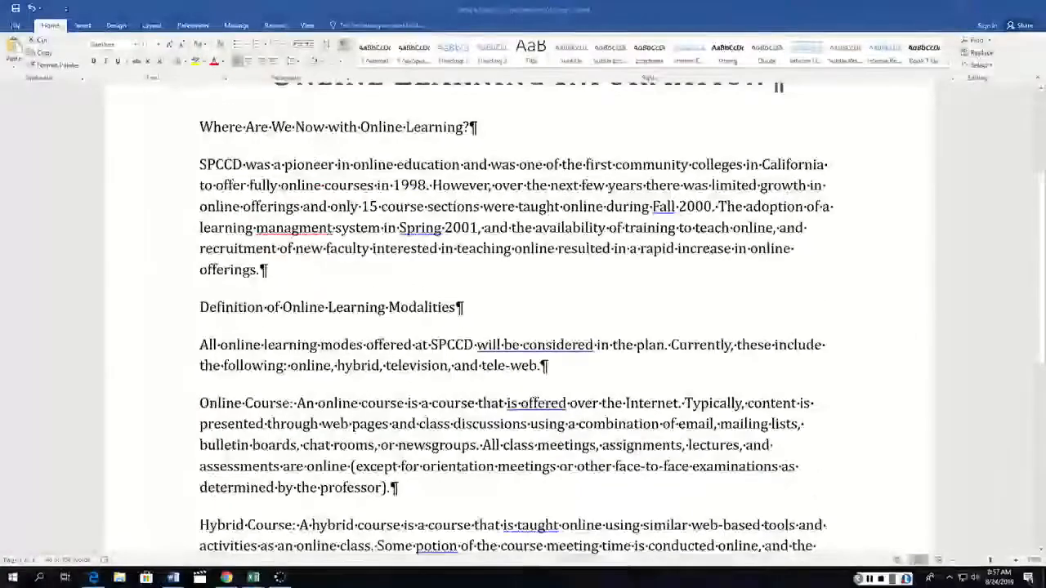
pyautogui.tripleClick(312, 126)
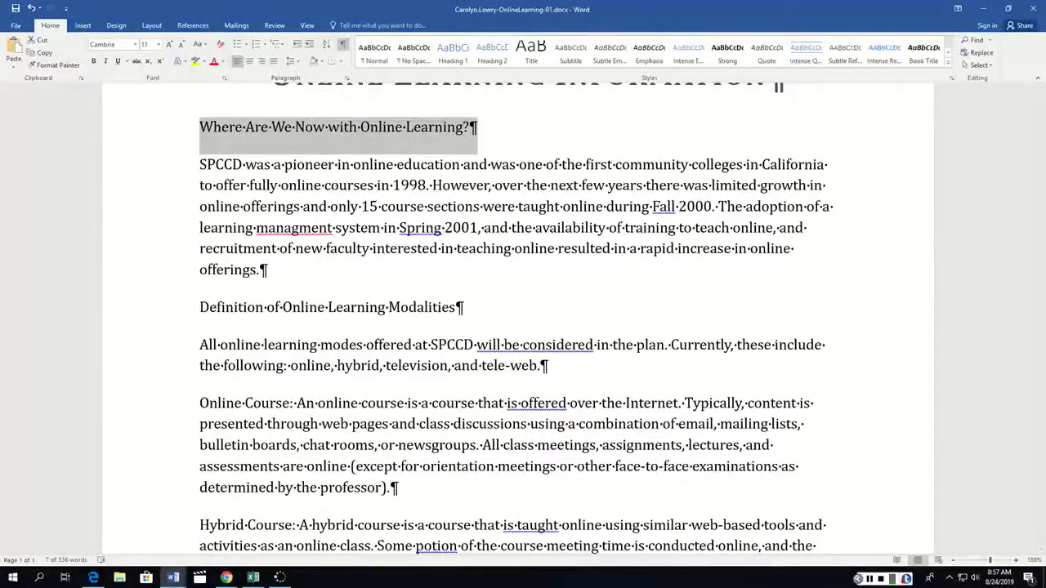
pyautogui.click(225, 78)
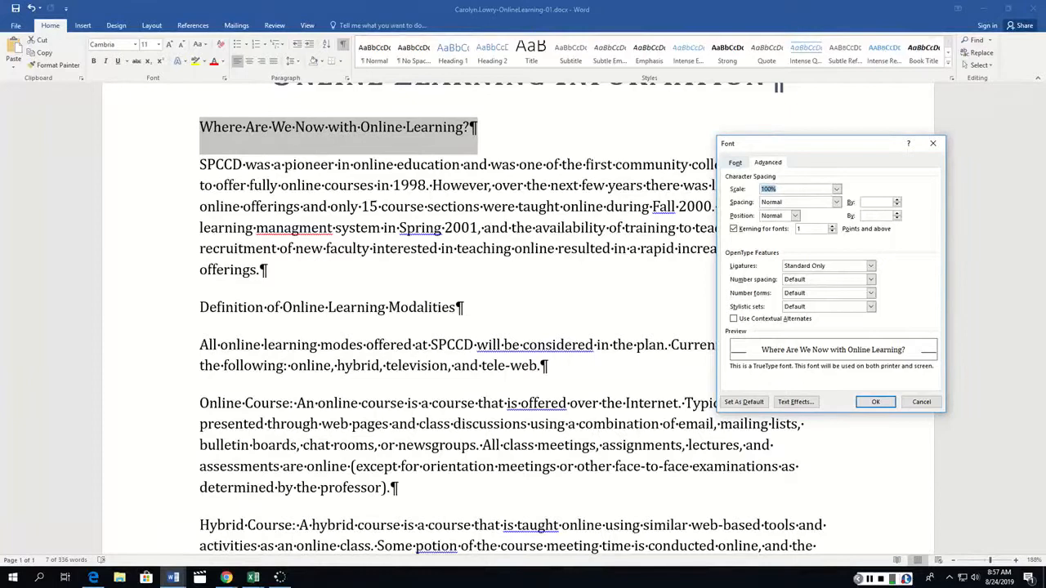
pyautogui.click(735, 163)
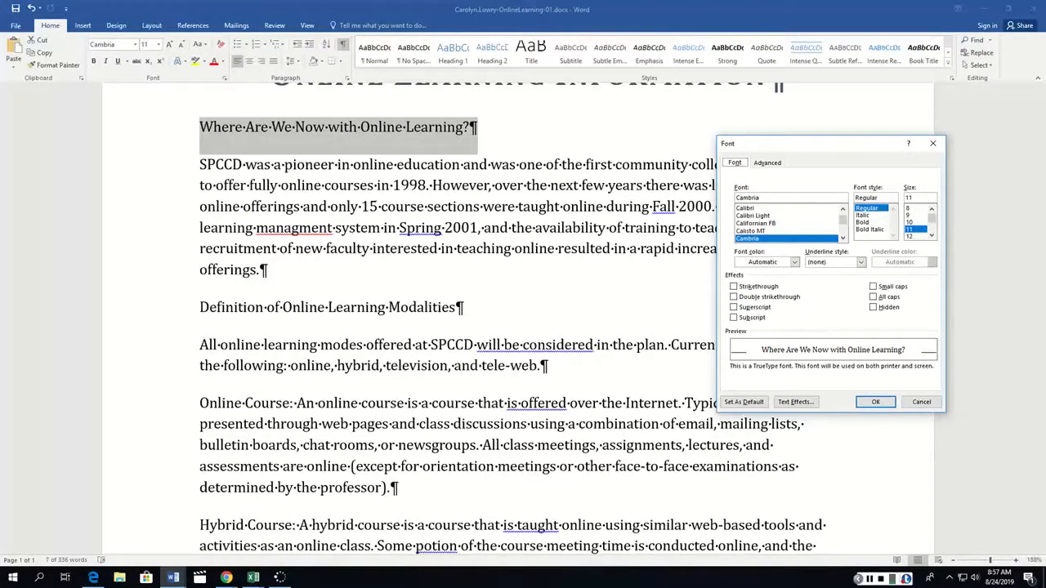
pyautogui.click(910, 236)
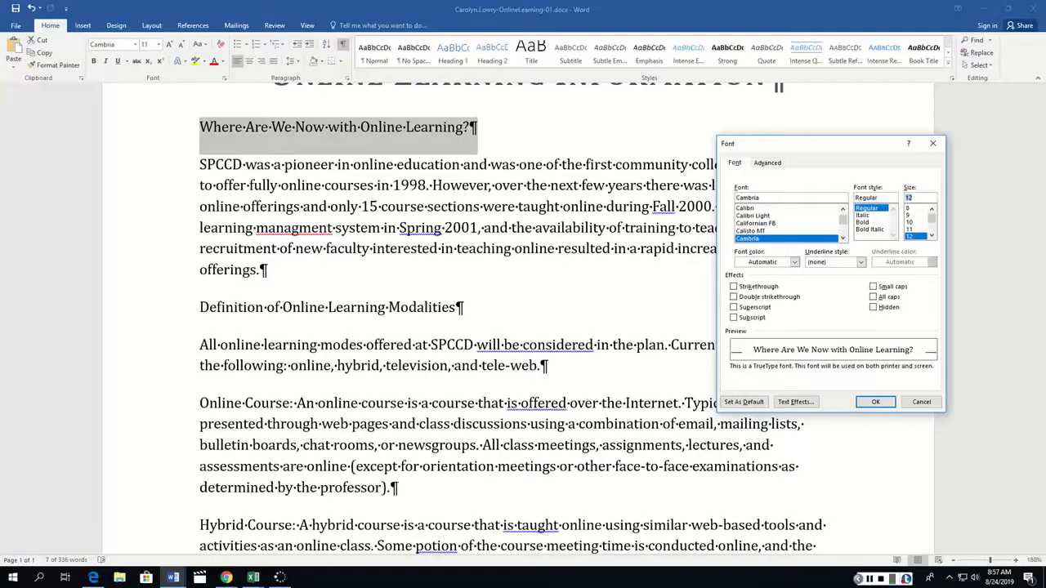
pyautogui.click(794, 262)
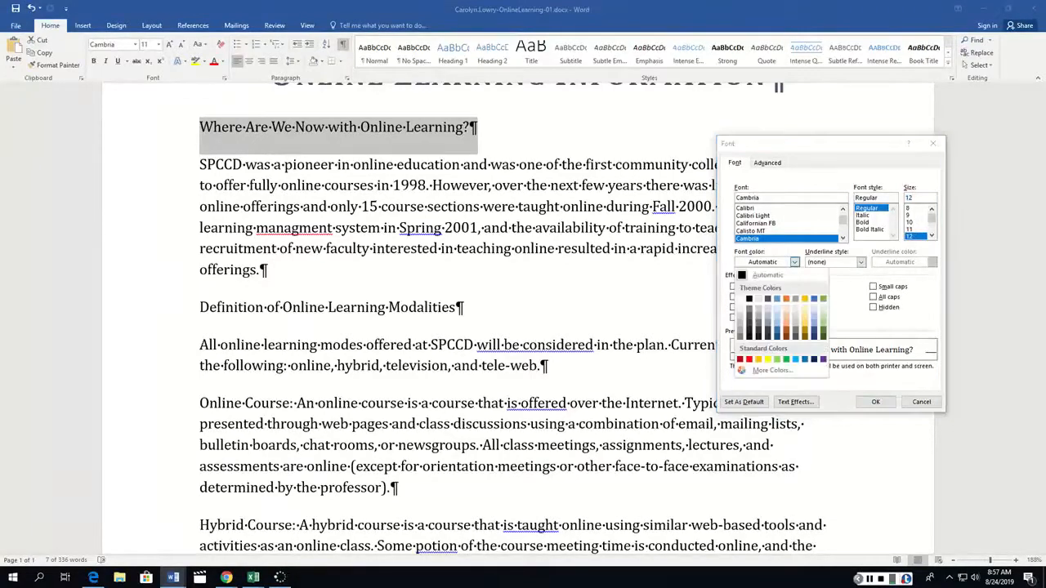
pyautogui.click(767, 299)
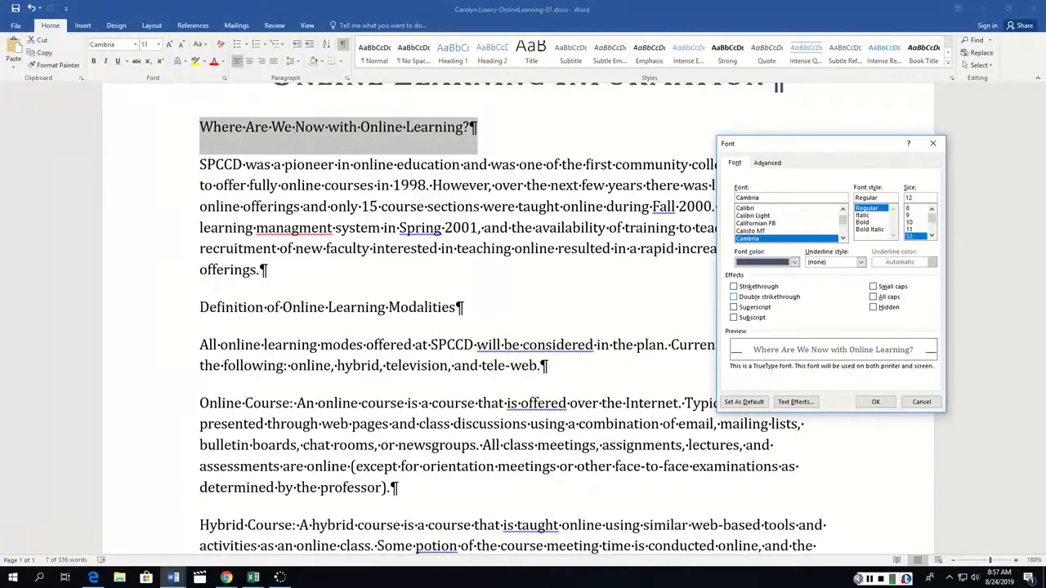
# Give the heading a double underline in the dark blue-gray fourth theme color and apply the font settings.
pyautogui.click(860, 262)
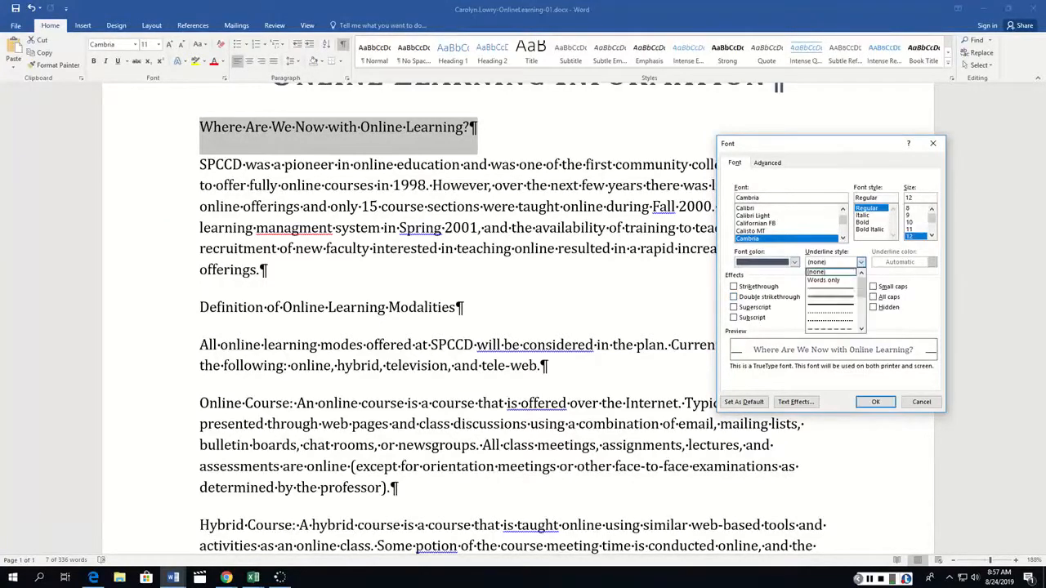
pyautogui.click(831, 297)
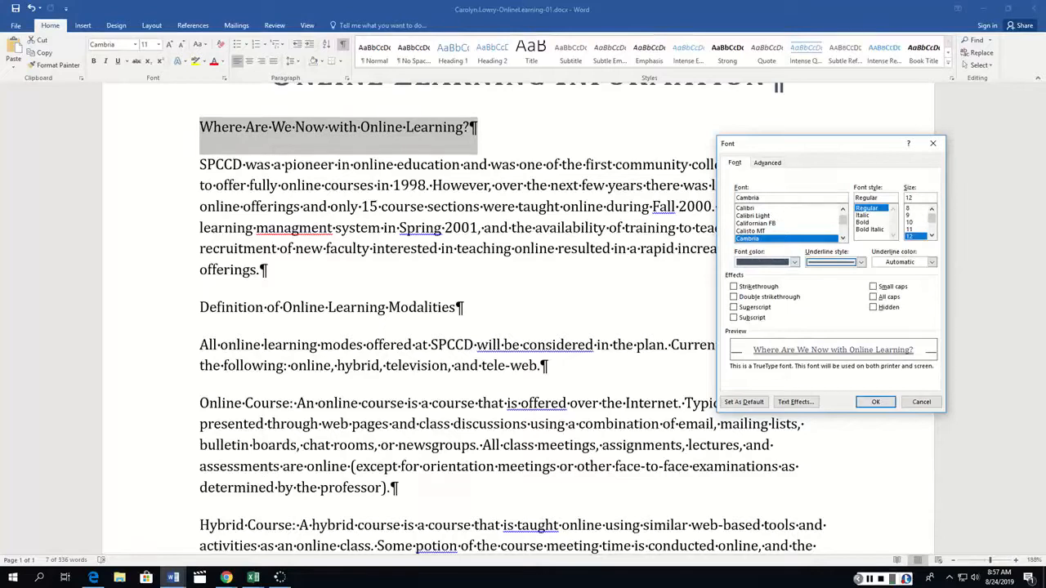
pyautogui.click(932, 261)
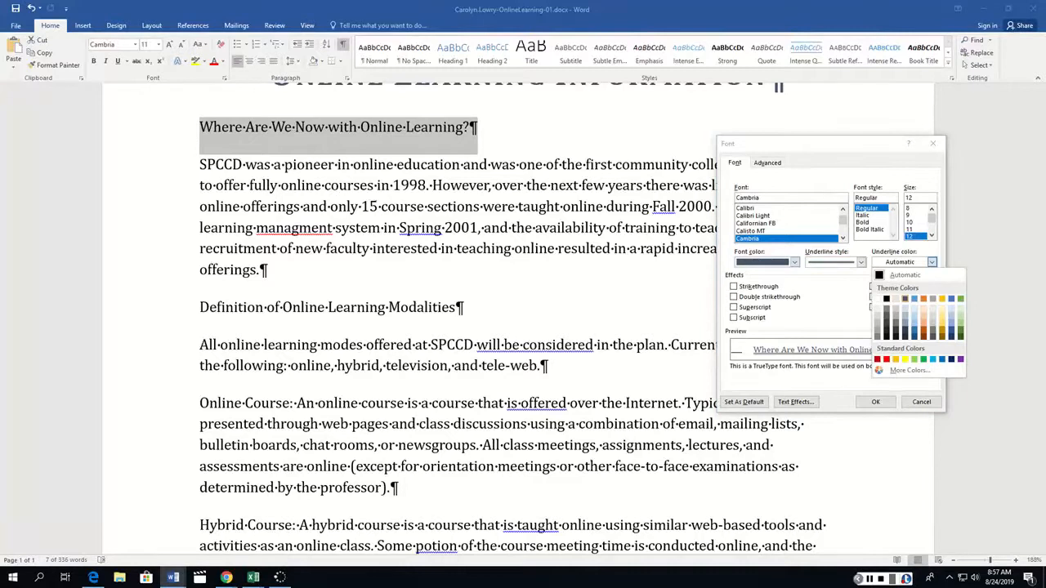
pyautogui.click(904, 298)
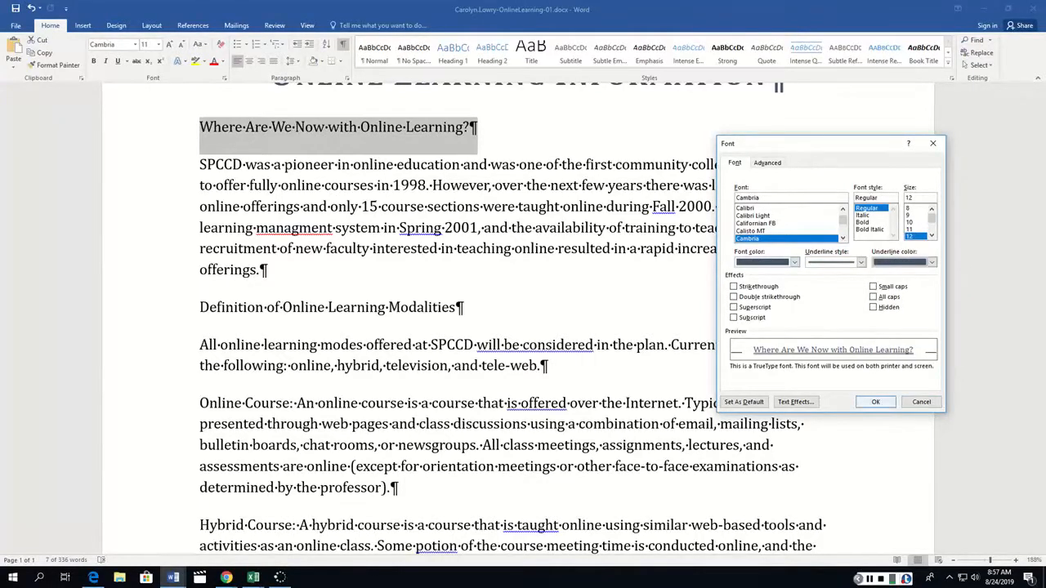
pyautogui.click(881, 400)
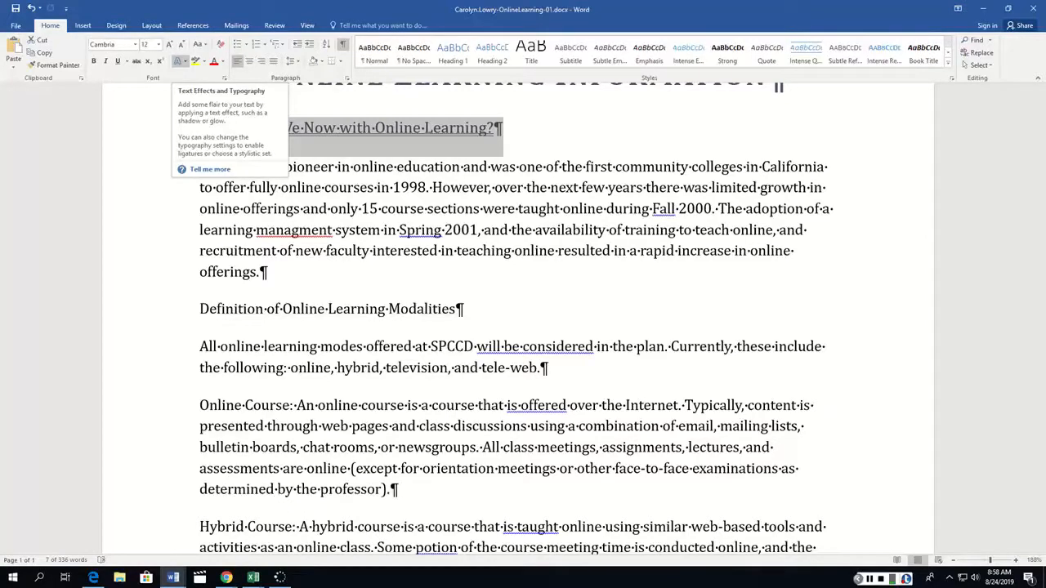
# Add the first Outer shadow text effect to the heading and copy its formatting to the "Definition of Online Learning Modalities" line.
pyautogui.click(182, 61)
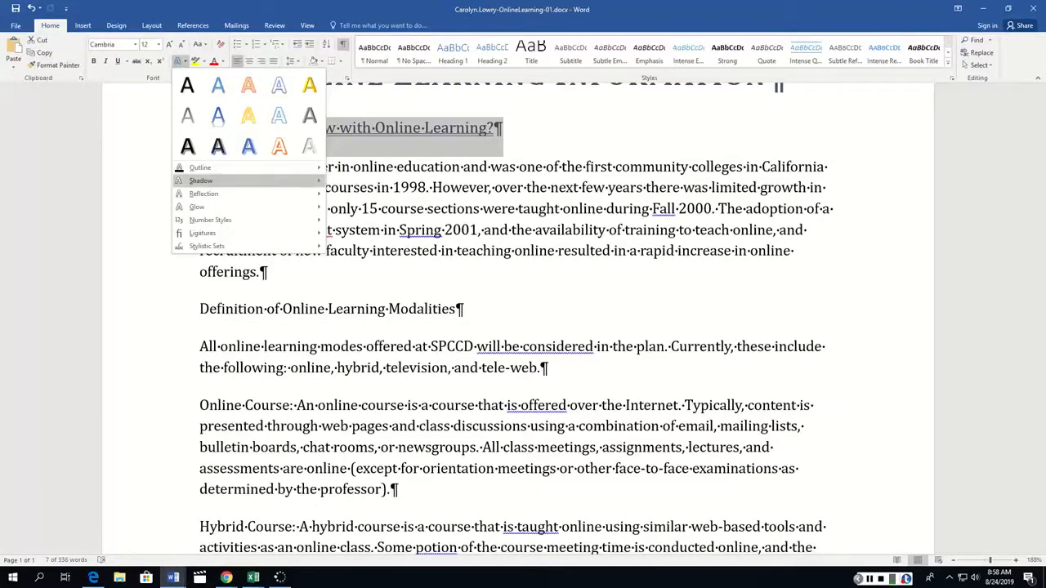
pyautogui.moveTo(200, 180)
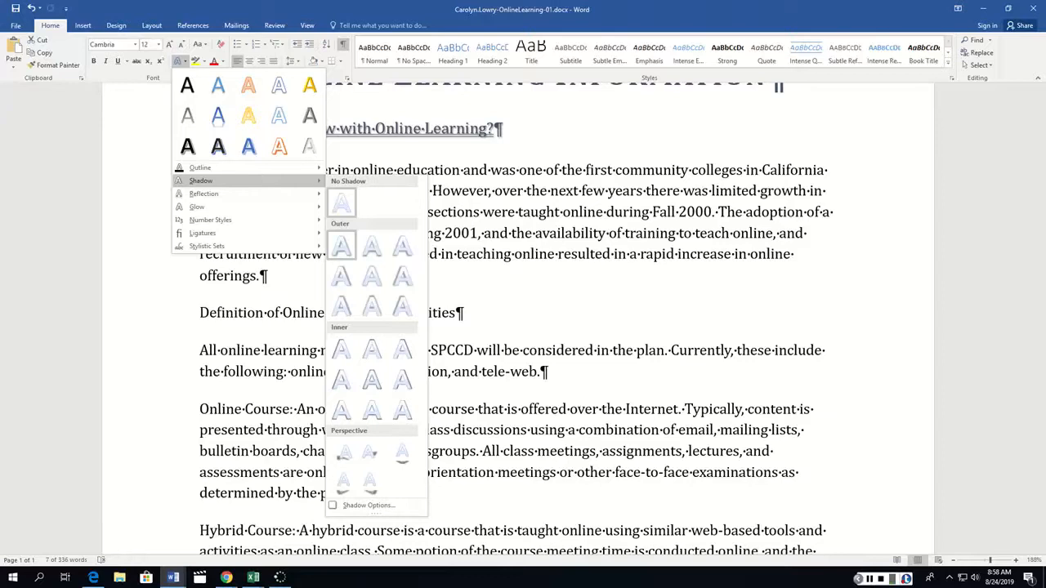
pyautogui.click(342, 245)
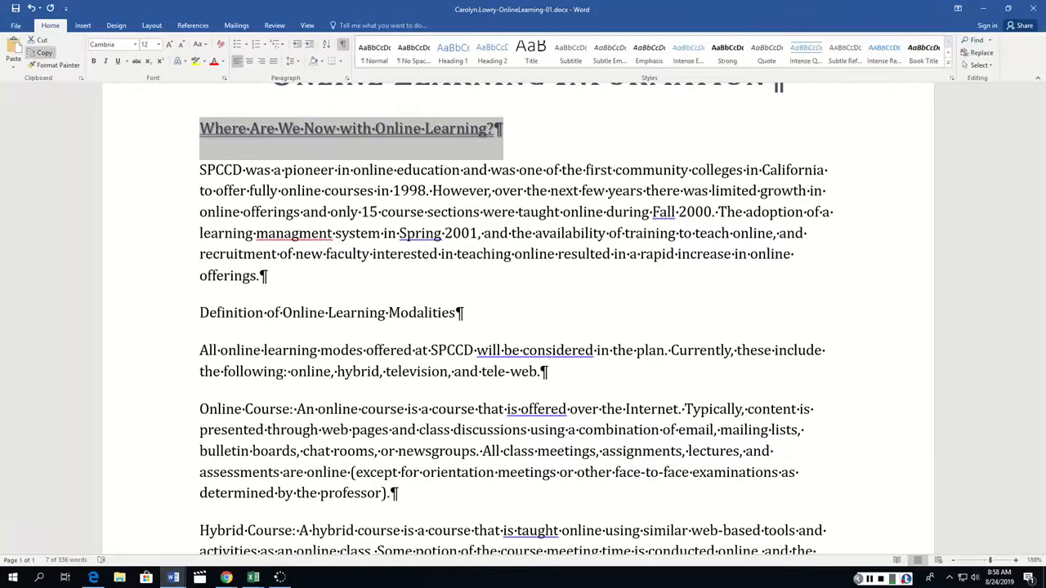
pyautogui.click(54, 64)
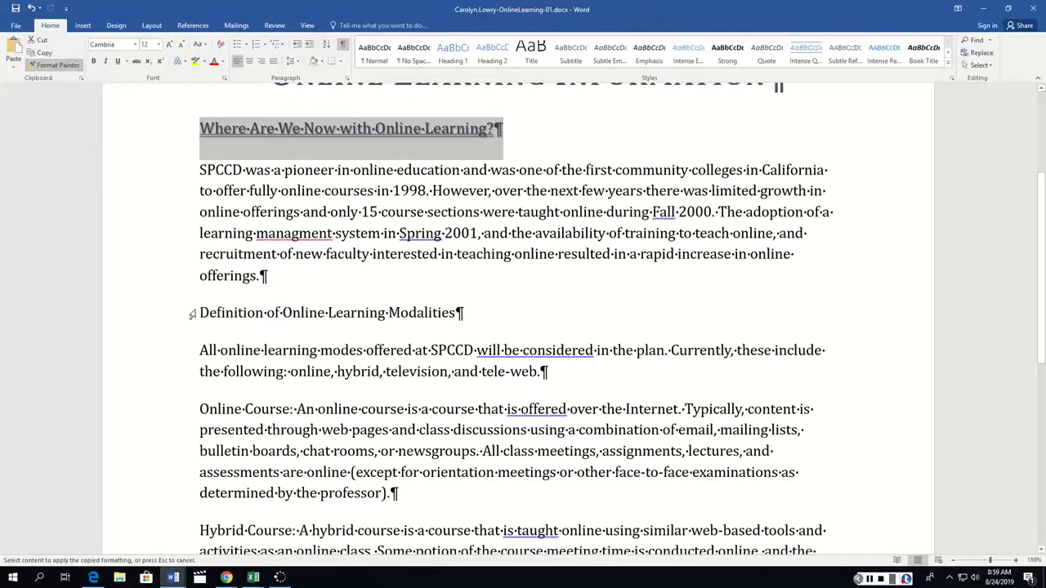
pyautogui.moveTo(194, 311); pyautogui.dragTo(466, 314)
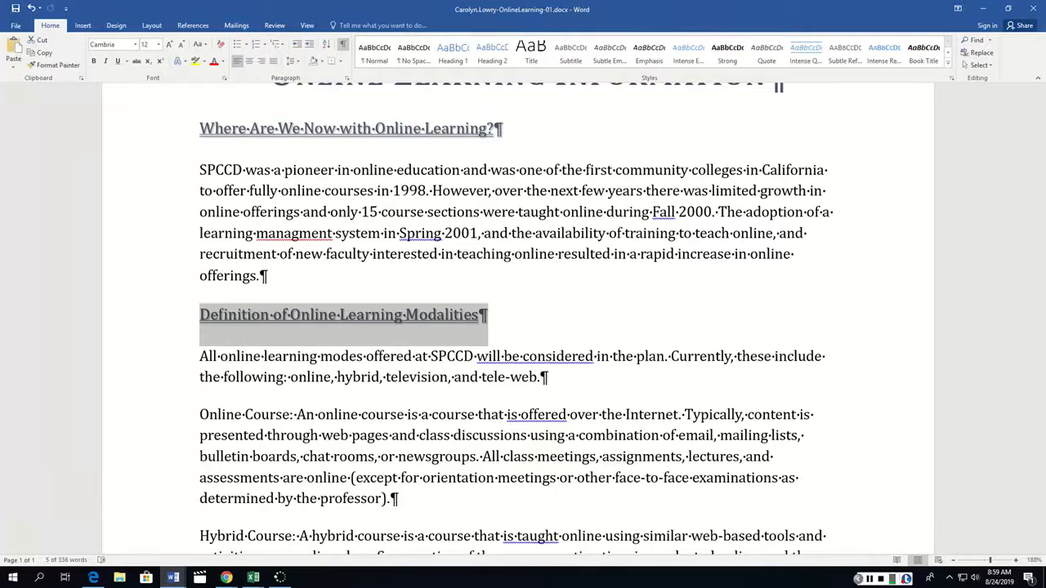
# Format the "Online Course:" label as bold small caps in the dark blue-gray fourth theme color.
pyautogui.scroll(-3, 241, 266)
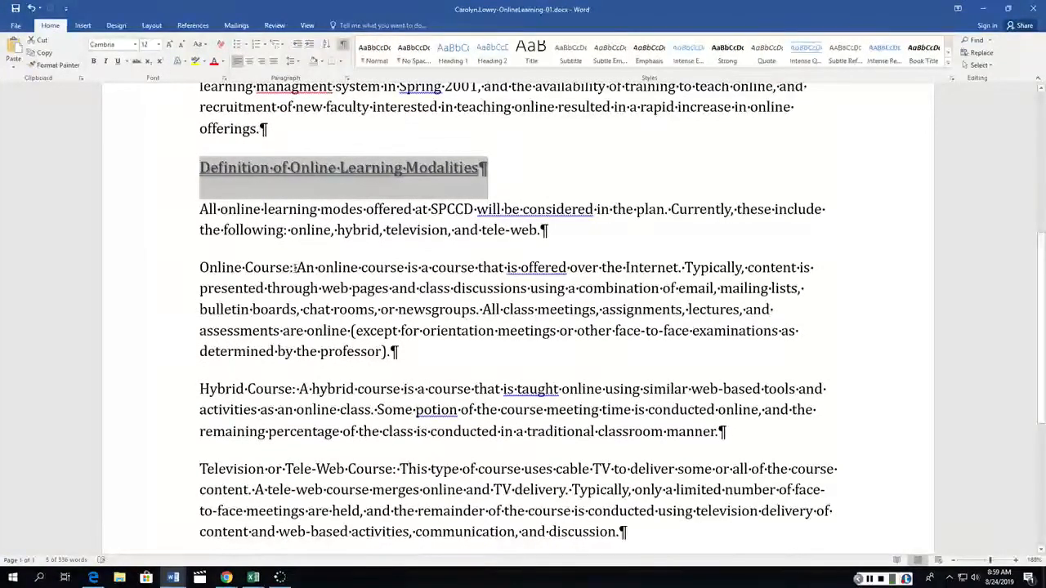
pyautogui.moveTo(290, 267); pyautogui.dragTo(199, 268)
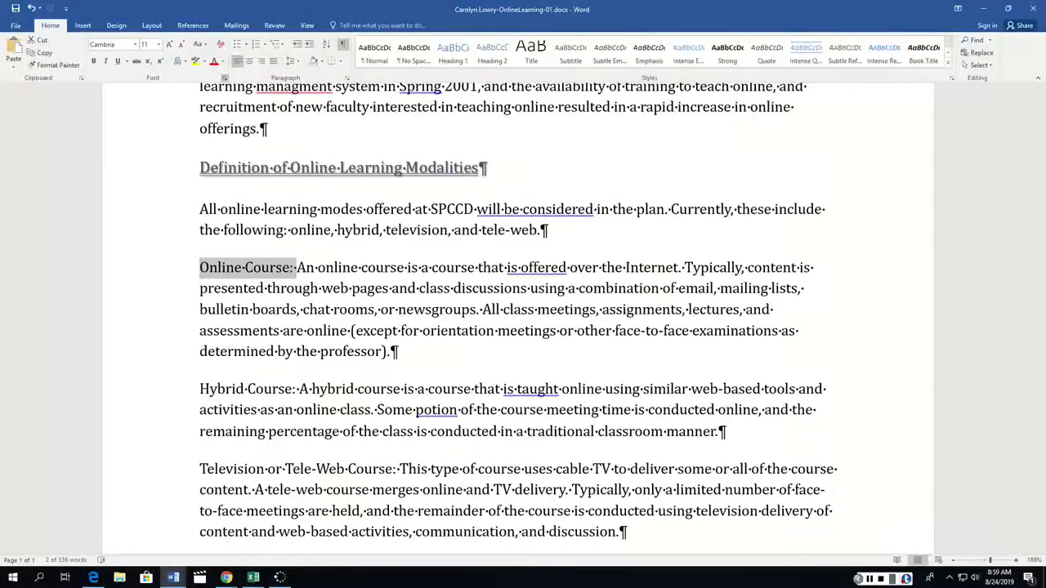
pyautogui.click(221, 77)
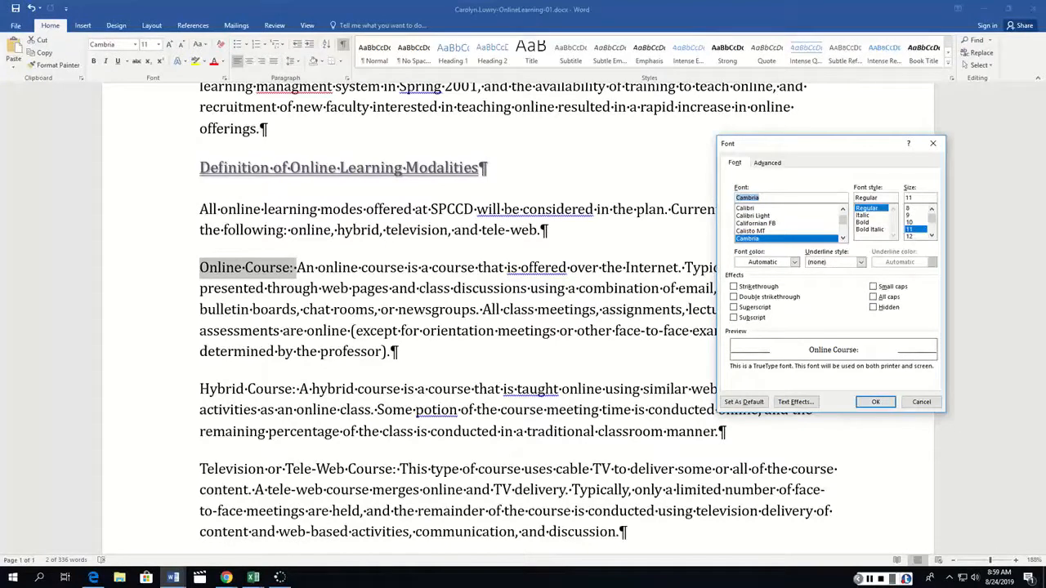
pyautogui.click(863, 222)
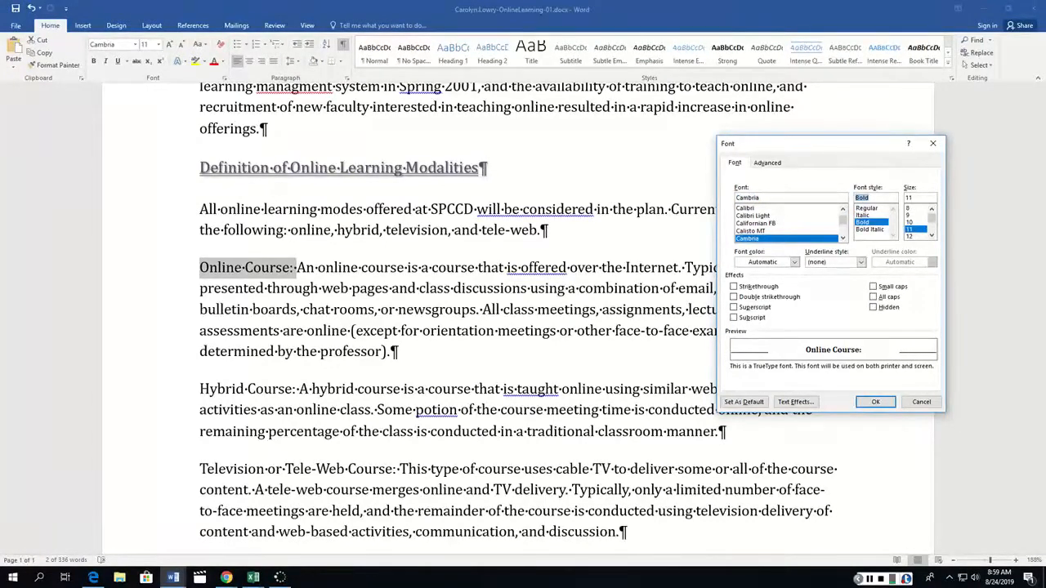
pyautogui.click(794, 261)
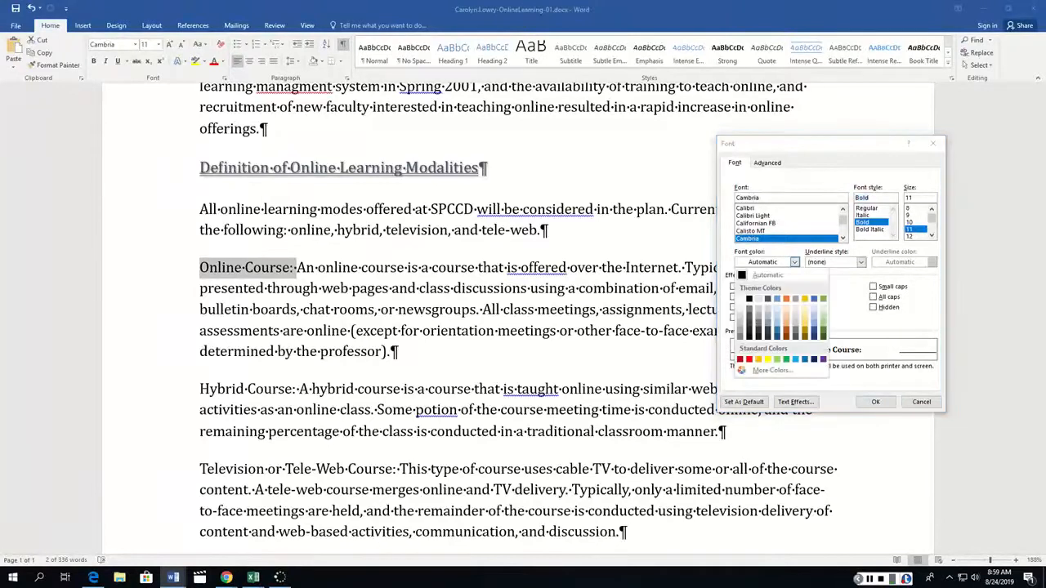
pyautogui.click(768, 299)
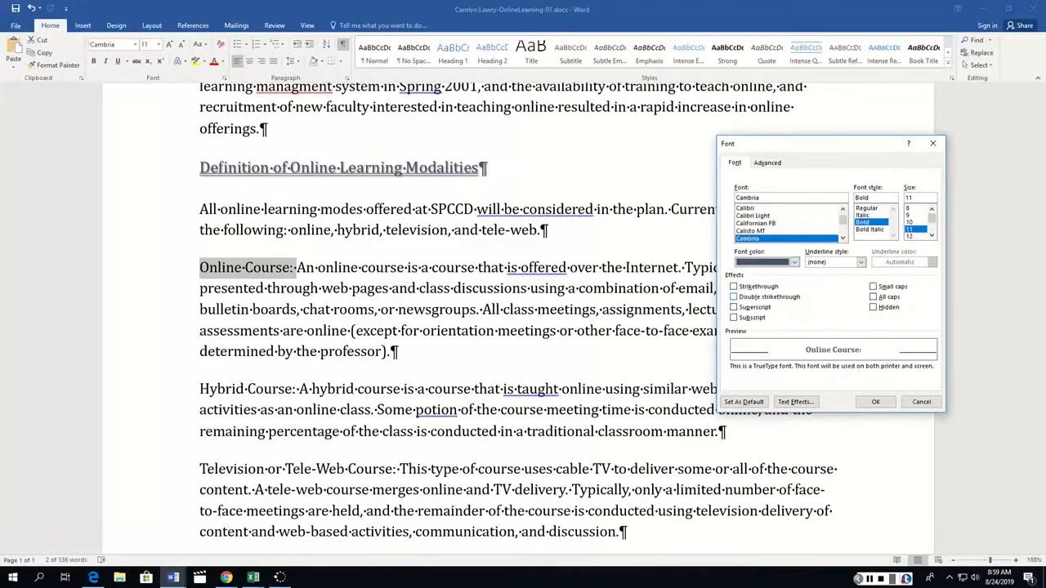
pyautogui.click(874, 287)
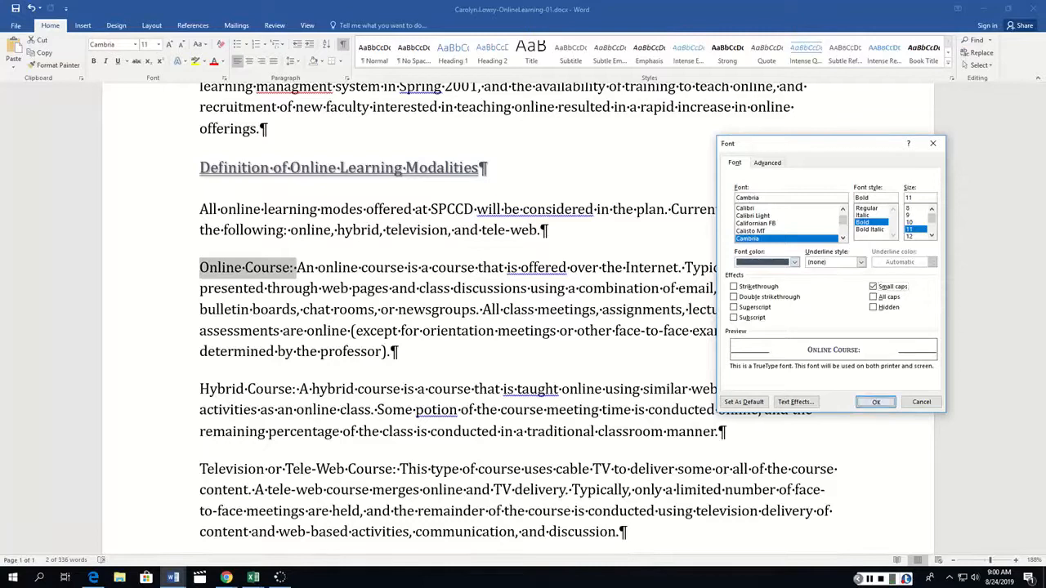
pyautogui.click(875, 402)
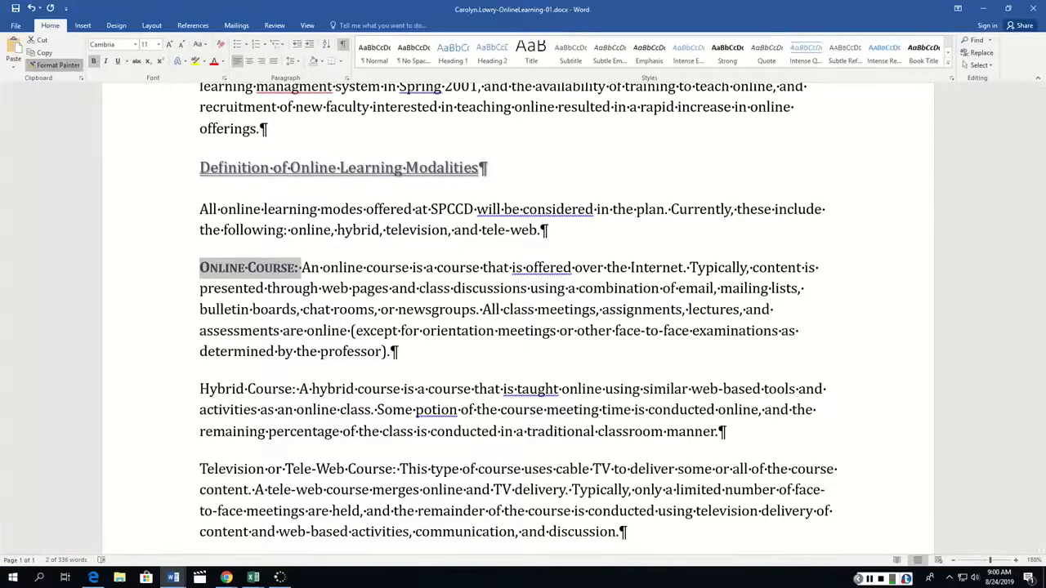
# Copy the "Online Course:" label's formatting to the "Hybrid Course:" label with Format Painter.
pyautogui.click(53, 65)
pyautogui.moveTo(201, 389); pyautogui.dragTo(299, 393)
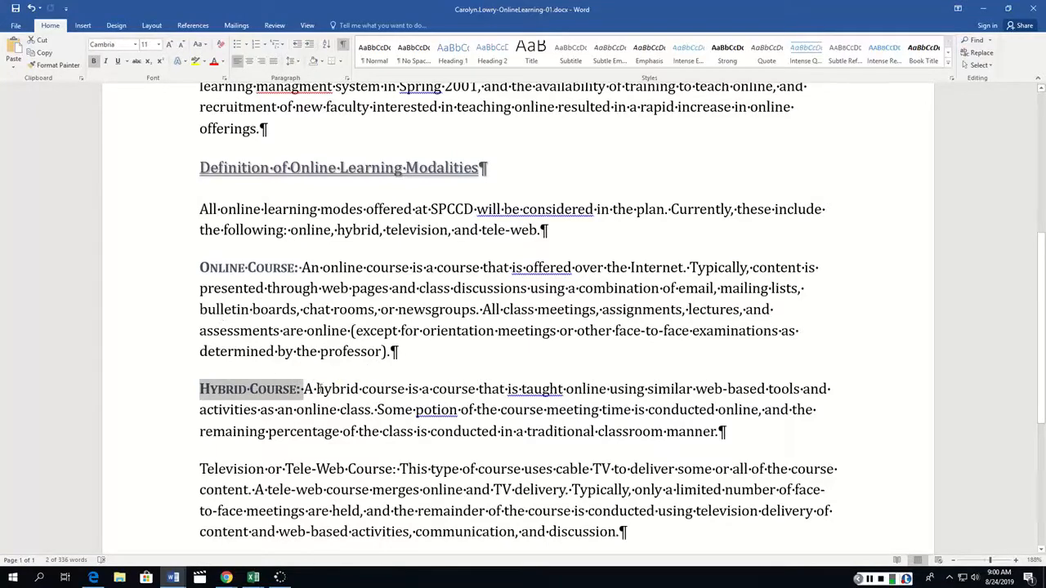
# Try to copy the "Hybrid Course:" label's formatting to the "Television or Tele-Web Course:" label, and undo the formatting.
pyautogui.click(55, 64)
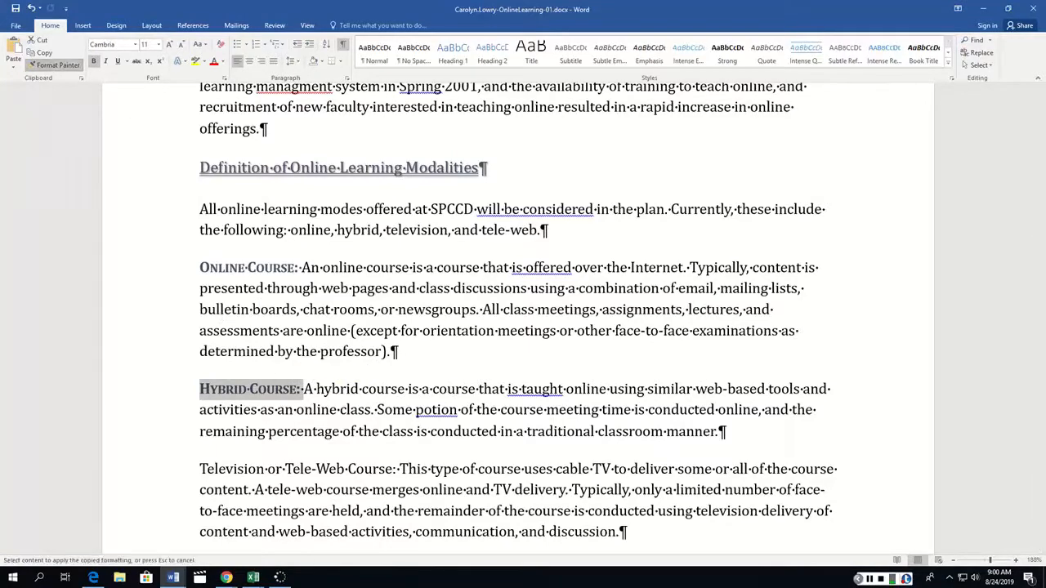
pyautogui.scroll(-3, 145, 281)
pyautogui.scroll(-1, 147, 283)
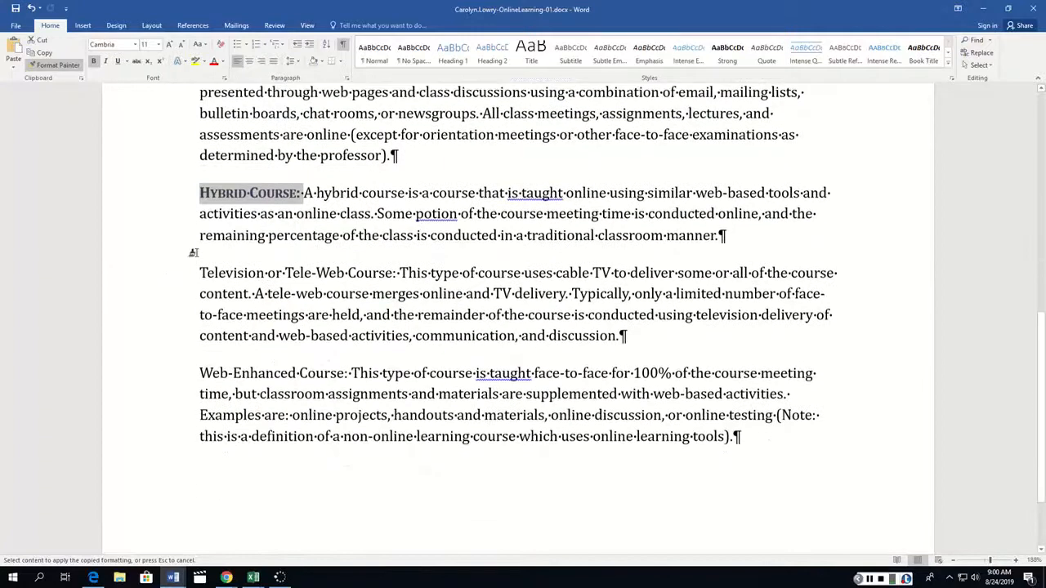
pyautogui.moveTo(191, 271); pyautogui.dragTo(296, 277)
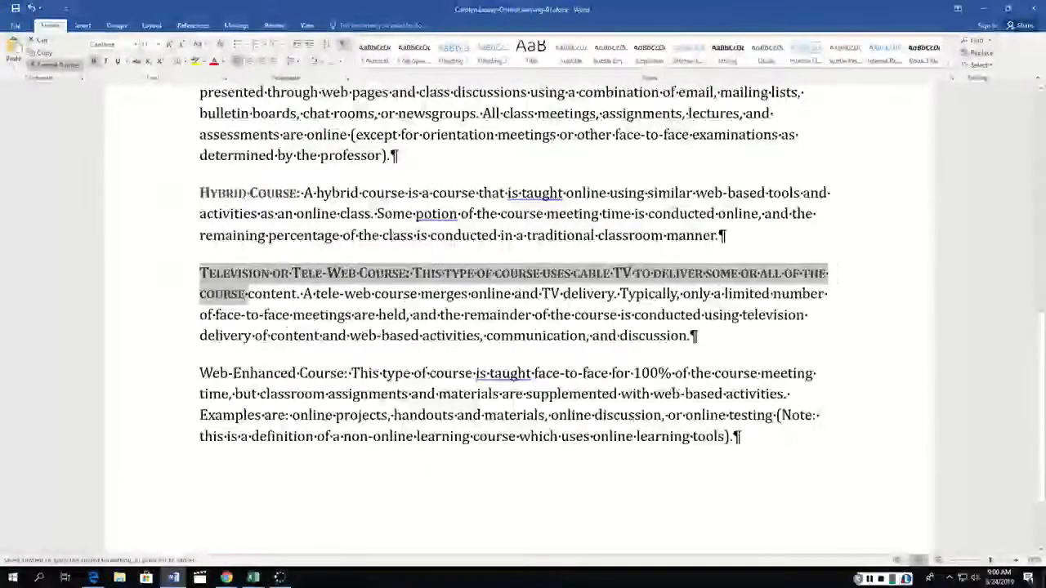
pyautogui.hotkey('ctrl', 'z')
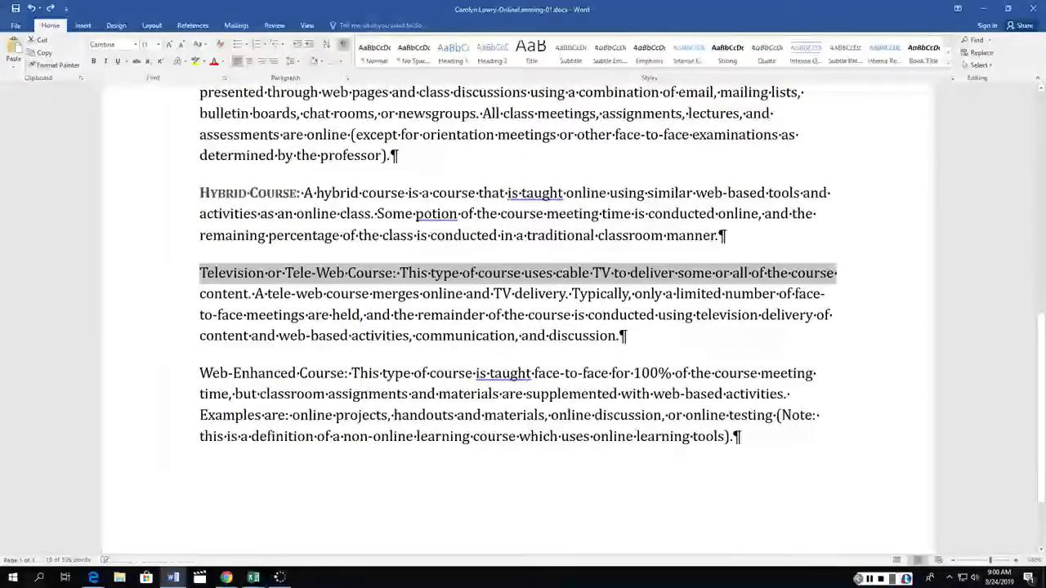
# Copy the "Hybrid Course:" label's formatting to the "Television or Tele-Web Course:" and "Web-Enhanced Course:" labels with Format Painter.
pyautogui.click(231, 195)
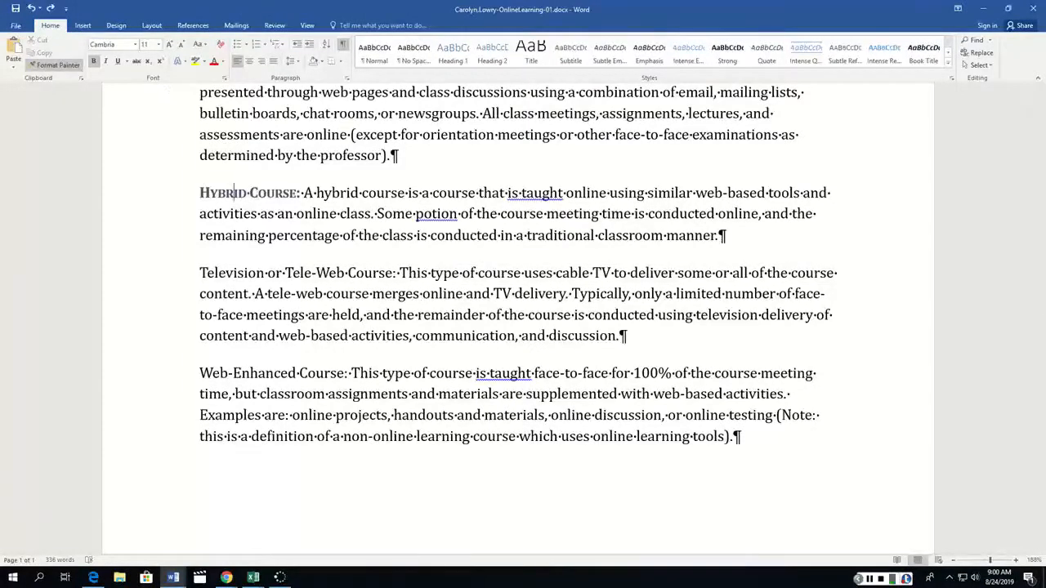
pyautogui.click(54, 65)
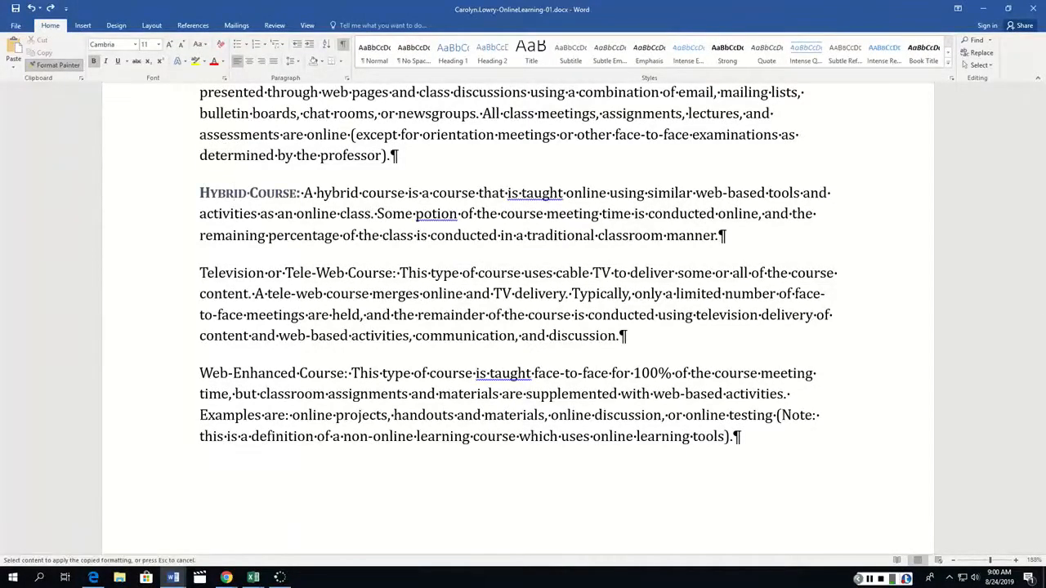
pyautogui.moveTo(196, 273); pyautogui.dragTo(393, 279)
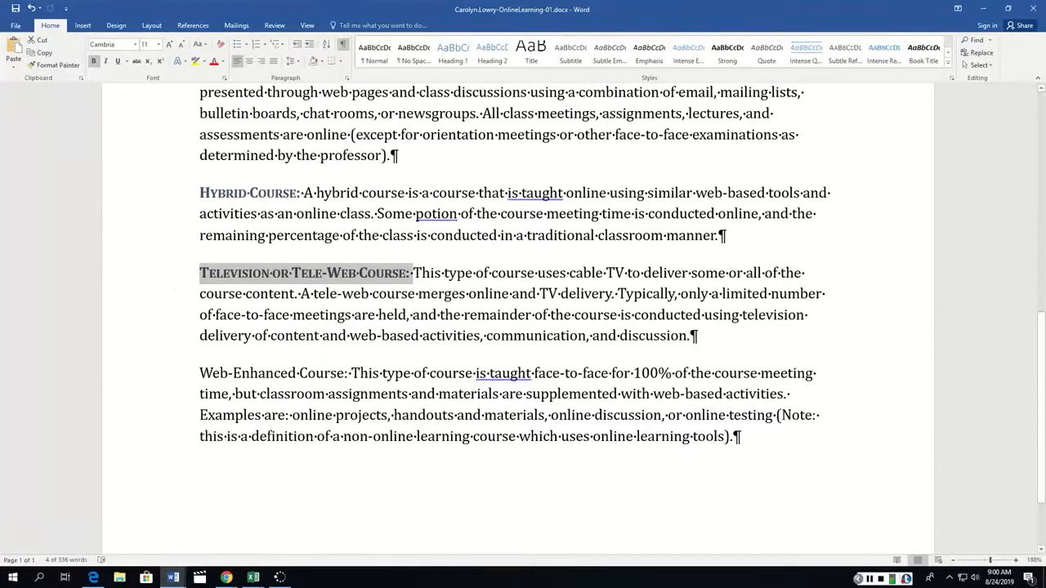
pyautogui.click(54, 64)
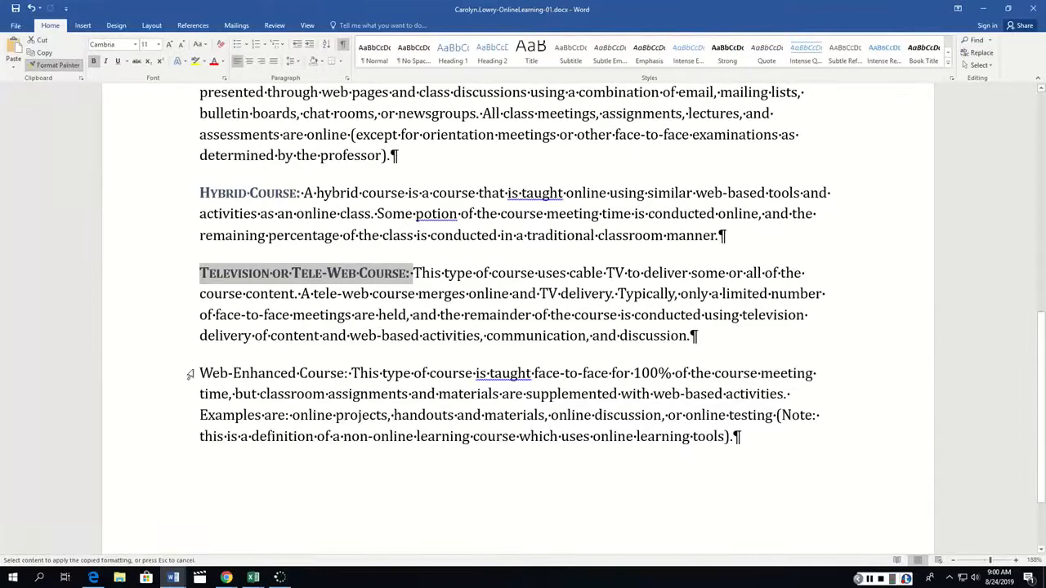
pyautogui.moveTo(196, 373); pyautogui.dragTo(350, 374)
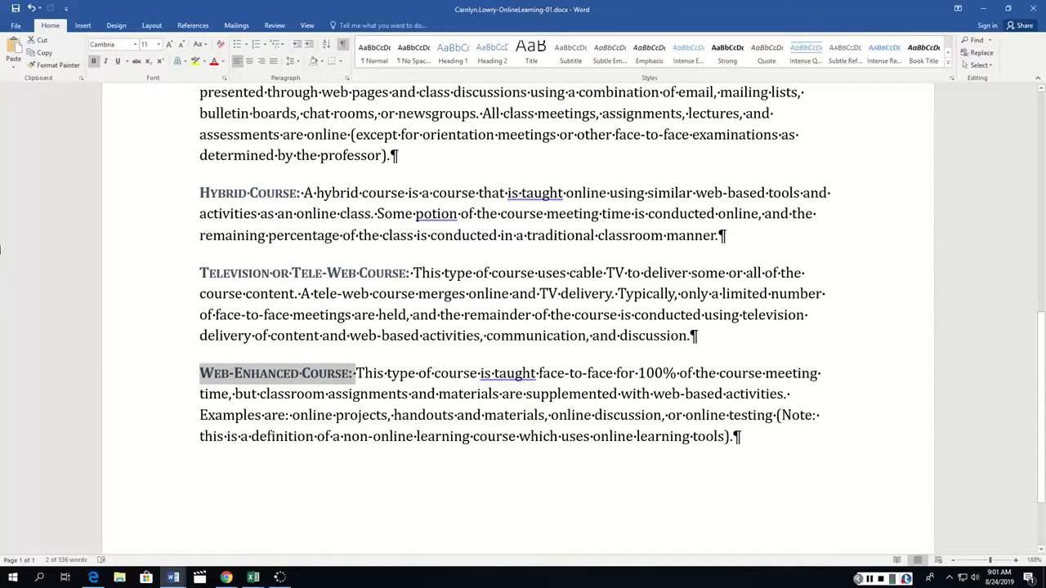
pyautogui.click(503, 315)
# Correct the misspelled "managment" to "management" in the first body paragraph and "potion" to "portion" in the Hybrid Course paragraph.
pyautogui.scroll(5, 503, 314)
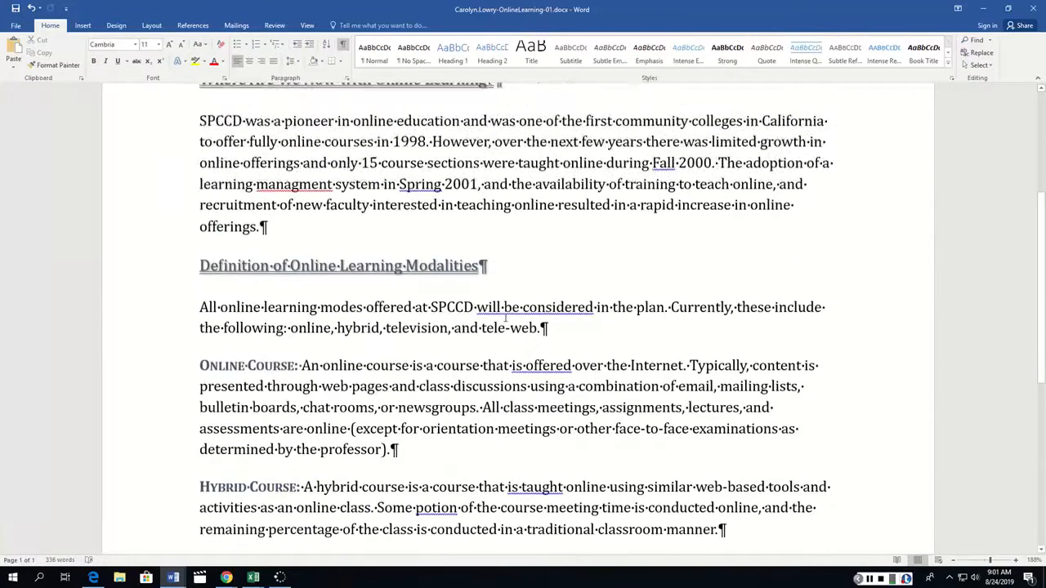
pyautogui.rightClick(326, 234)
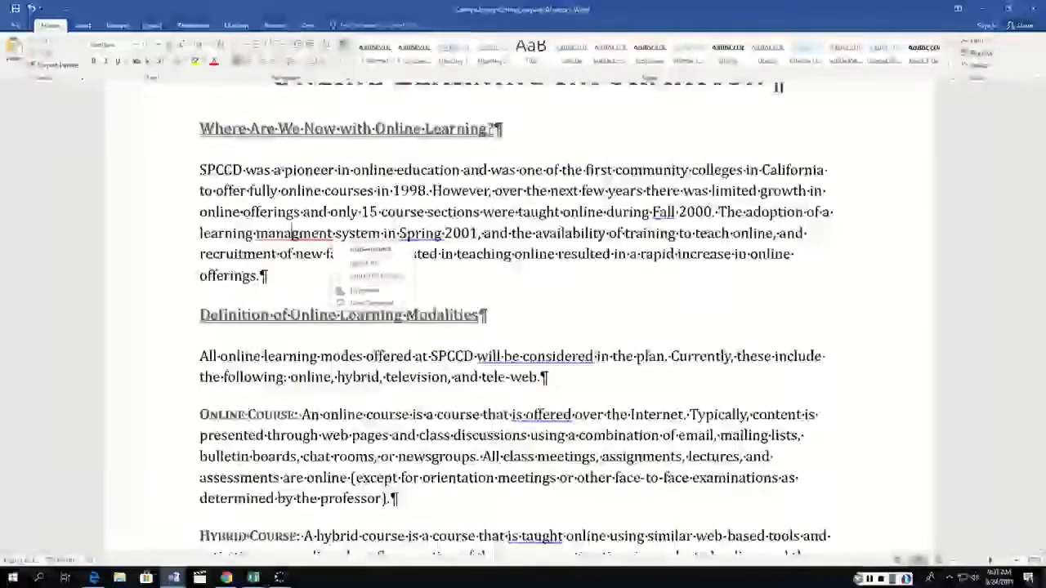
pyautogui.click(360, 245)
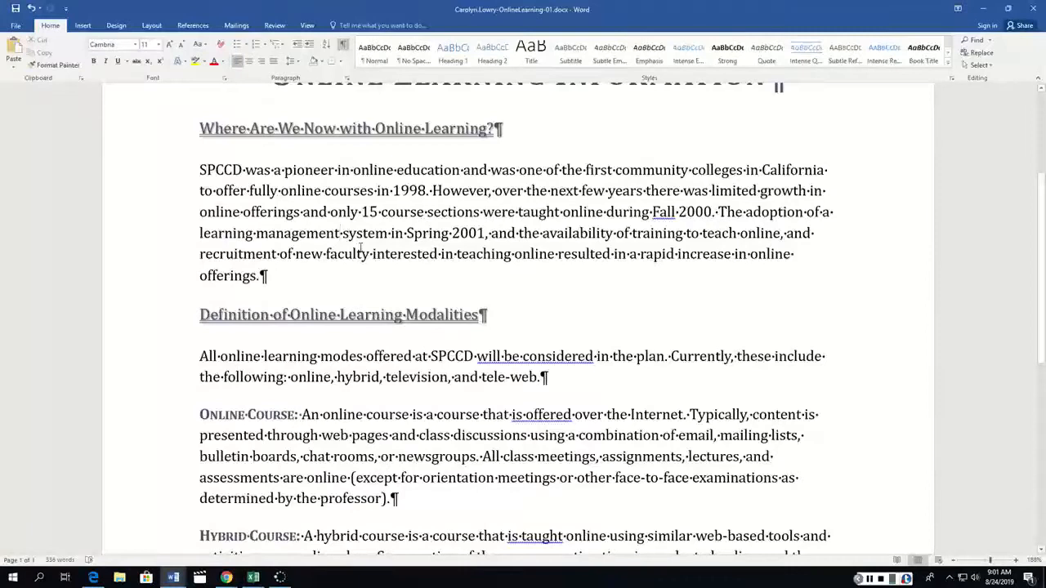
pyautogui.scroll(-5, 330, 294)
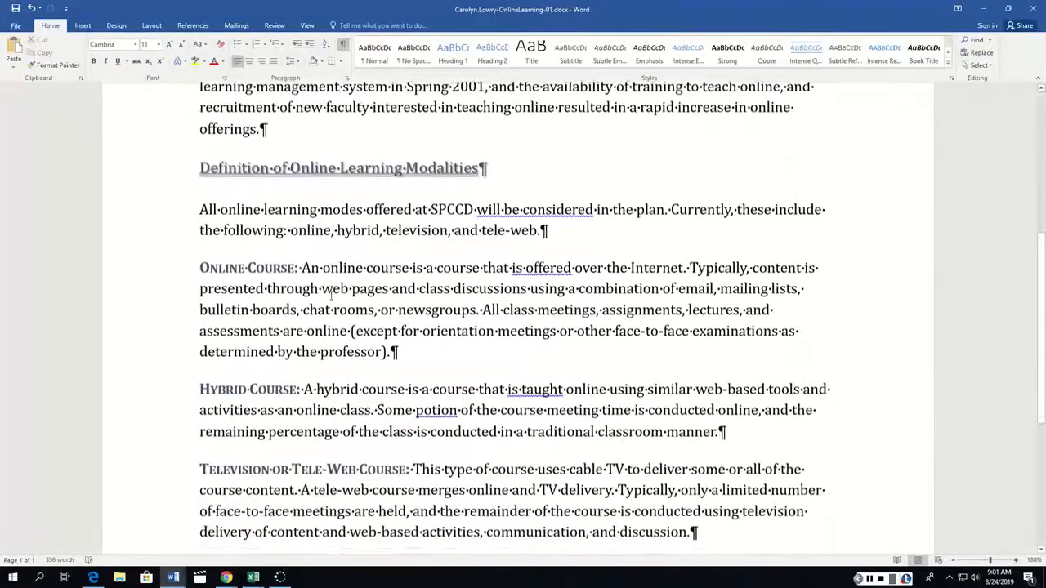
pyautogui.scroll(-2, 331, 297)
pyautogui.scroll(2, 331, 296)
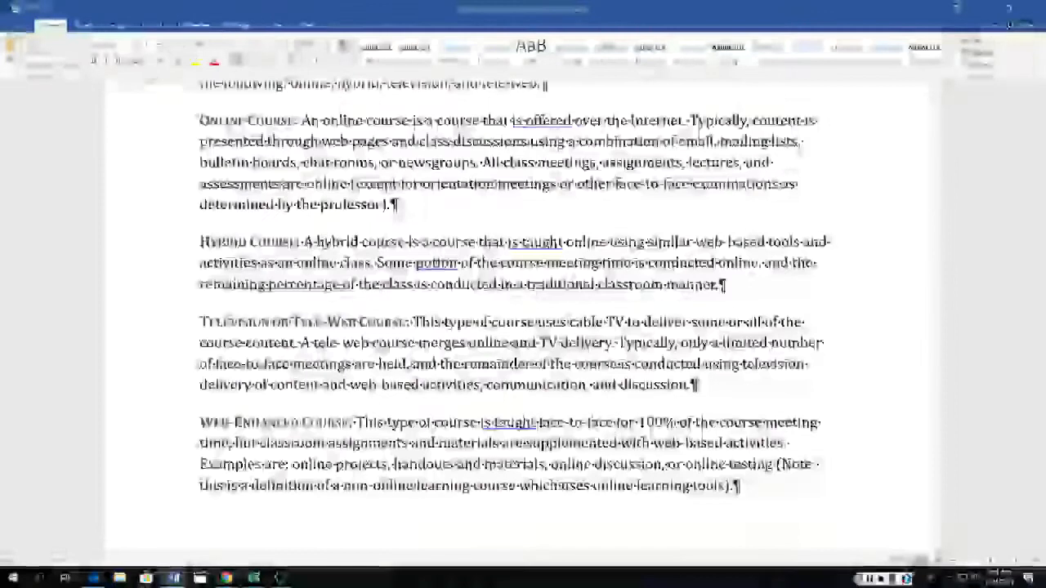
pyautogui.rightClick(458, 275)
pyautogui.click(487, 279)
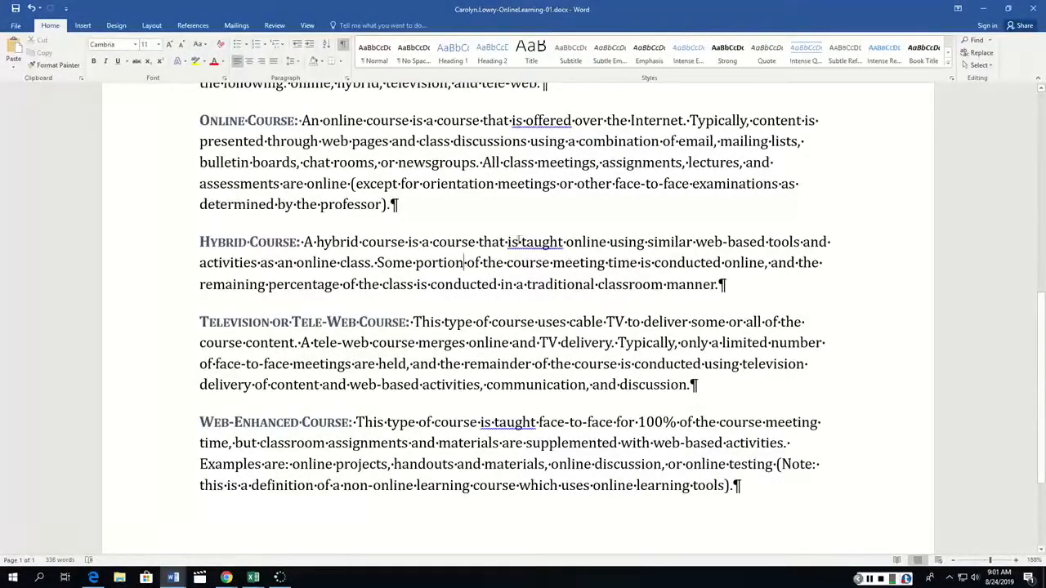
# Ignore the grammar flags on "is taught" and both occurrences of "is conducted" in the Hybrid Course paragraph.
pyautogui.rightClick(527, 246)
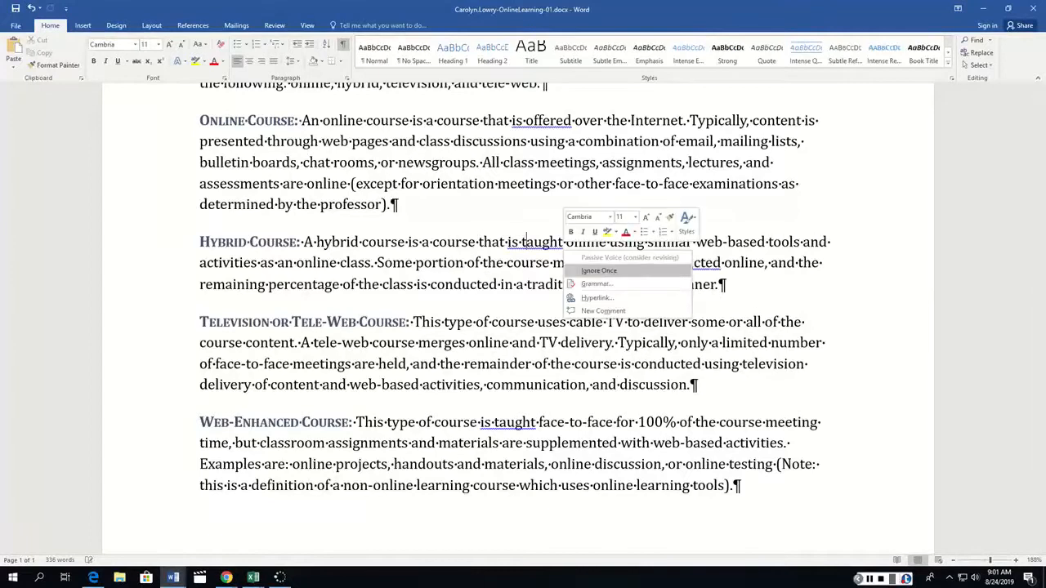
pyautogui.click(604, 271)
pyautogui.rightClick(681, 263)
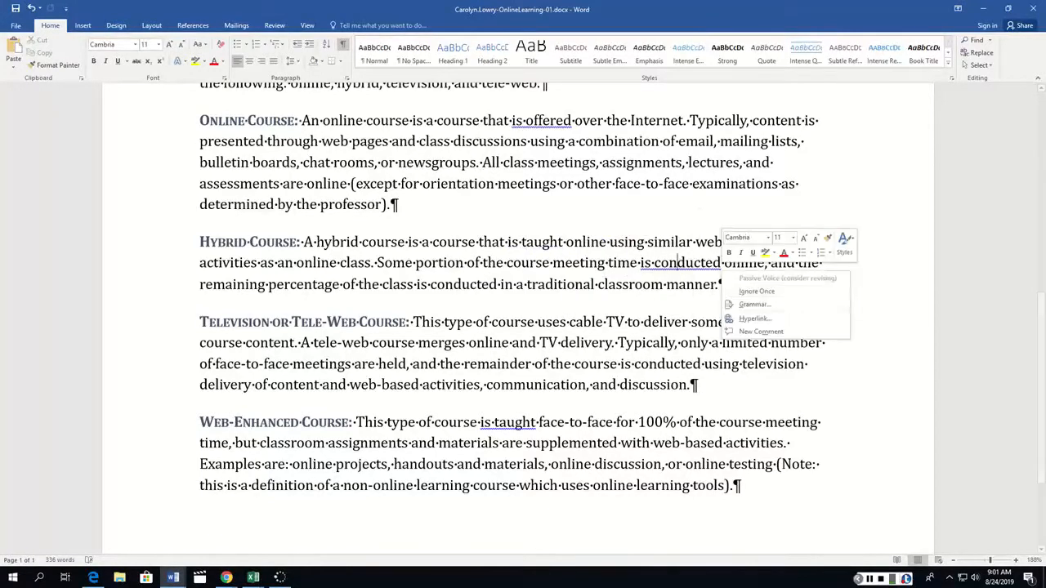
pyautogui.click(752, 293)
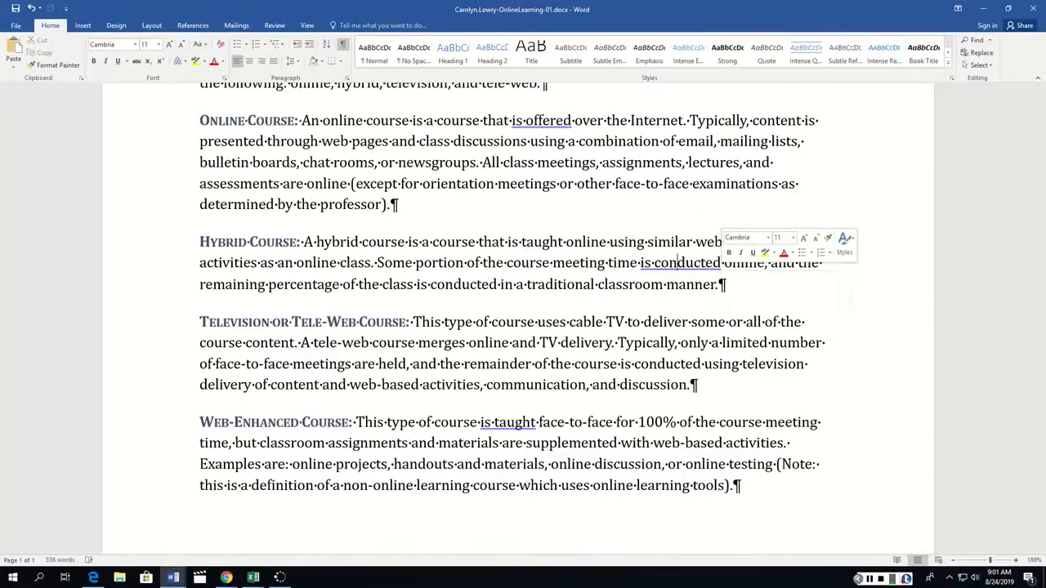
pyautogui.rightClick(471, 285)
pyautogui.click(532, 313)
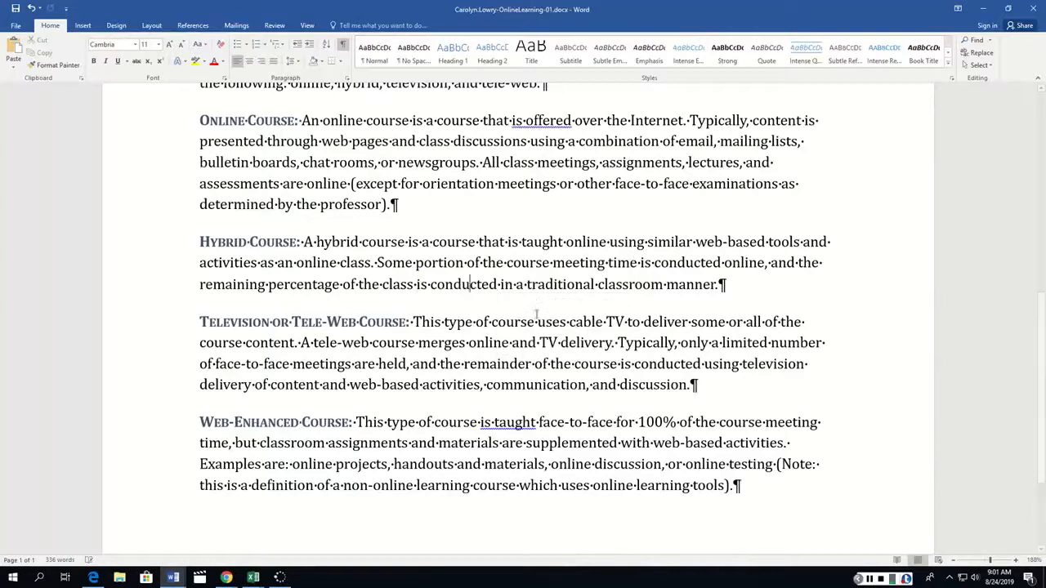
# Ignore the grammar flags on "is taught" in the Web-Enhanced Course paragraph, "is offered" under Online Course, and "will be considered".
pyautogui.rightClick(532, 423)
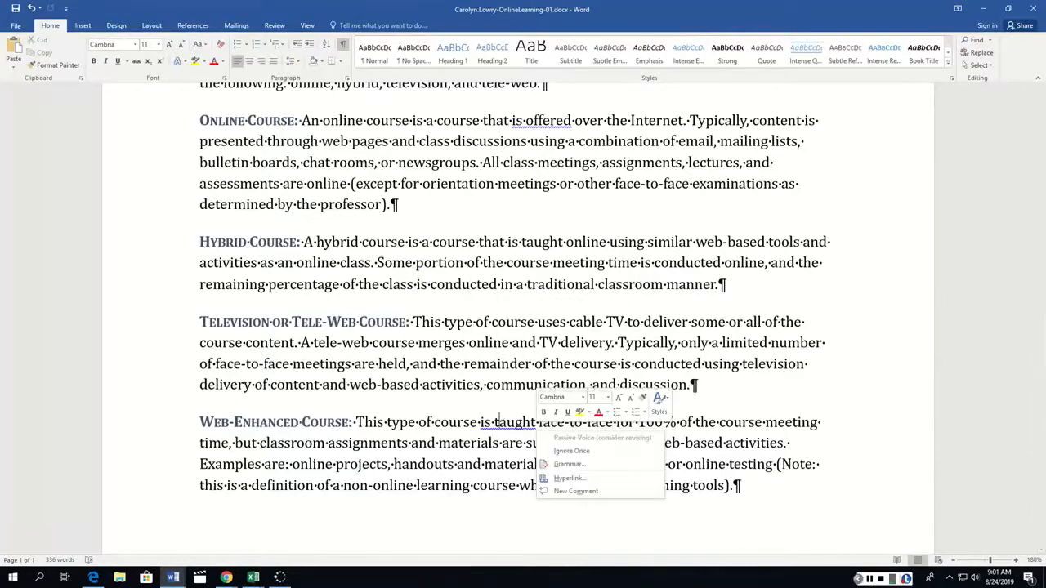
pyautogui.click(560, 445)
pyautogui.scroll(3, 496, 335)
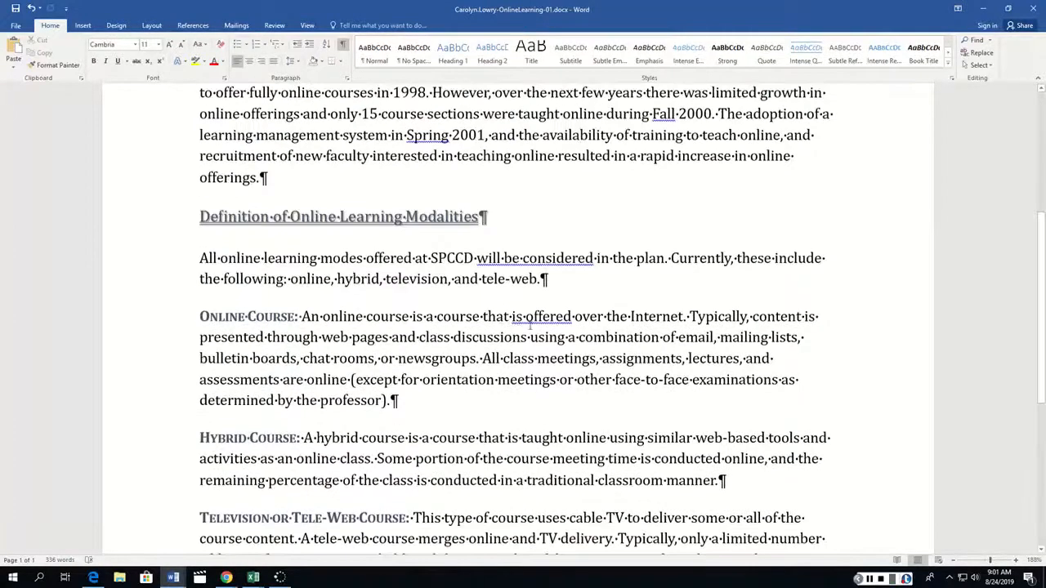
pyautogui.rightClick(534, 321)
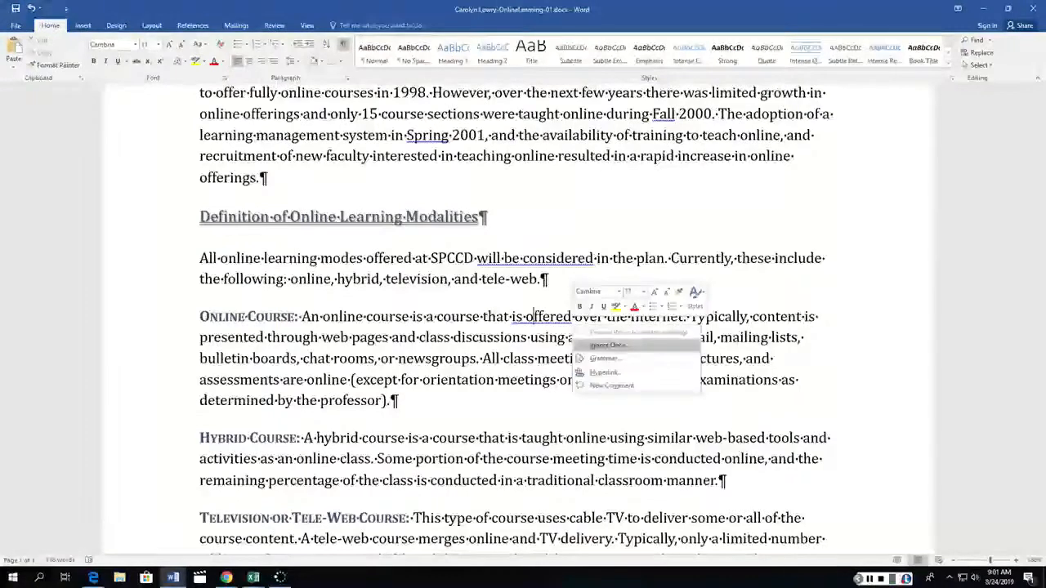
pyautogui.click(607, 345)
pyautogui.rightClick(536, 262)
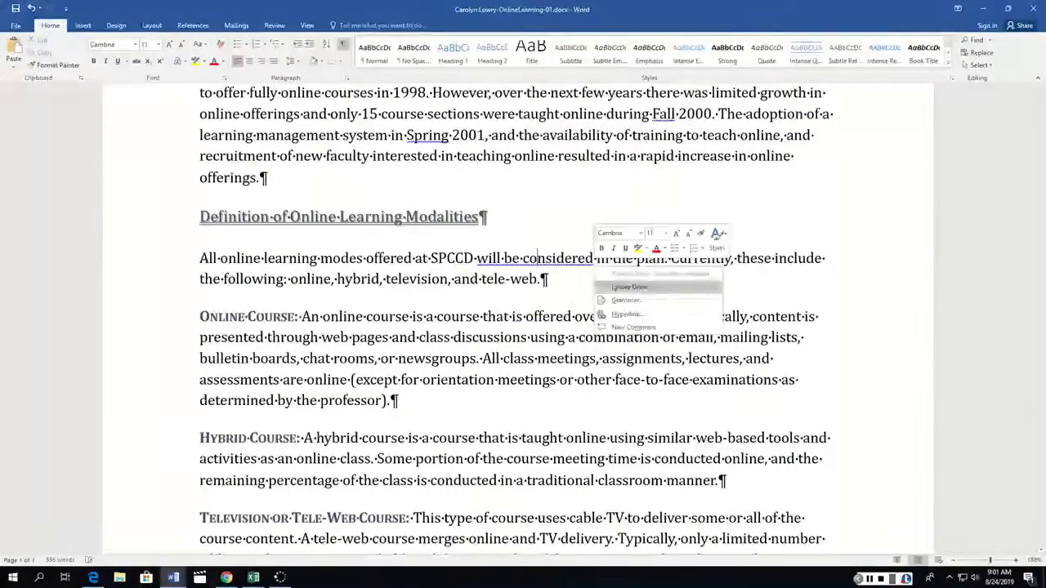
pyautogui.click(617, 286)
# Ignore the grammar flags on "Spring", "Fall" and "were taught" in the first body paragraph.
pyautogui.scroll(1, 546, 245)
pyautogui.scroll(1, 546, 244)
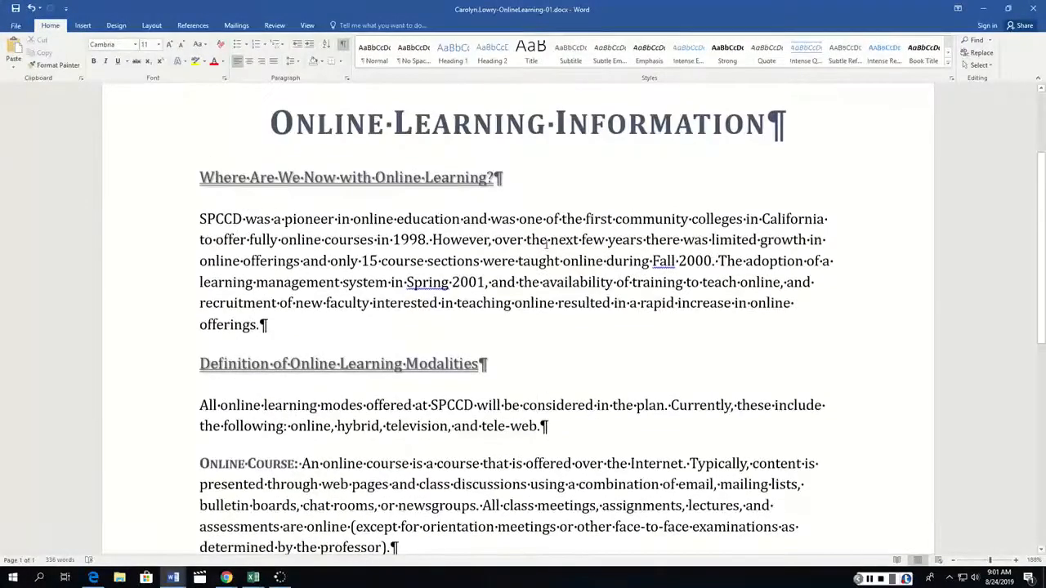
pyautogui.rightClick(430, 282)
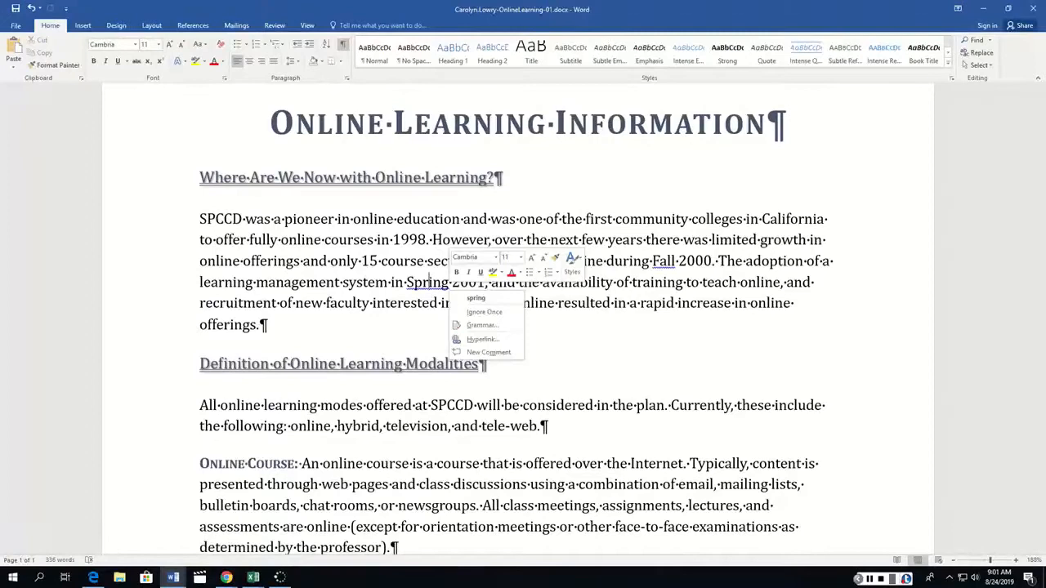
pyautogui.click(484, 311)
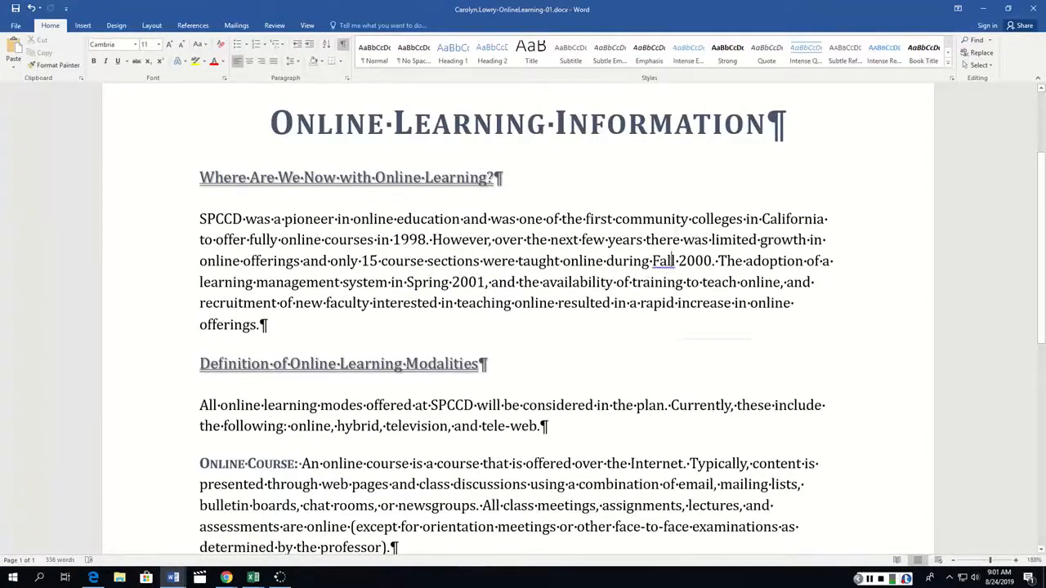
pyautogui.rightClick(674, 260)
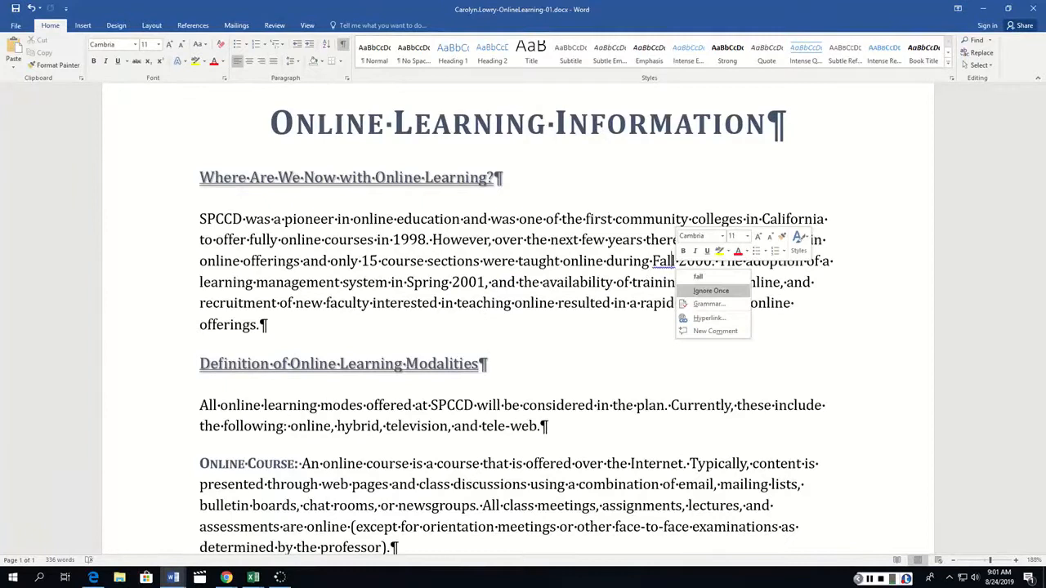
pyautogui.click(710, 291)
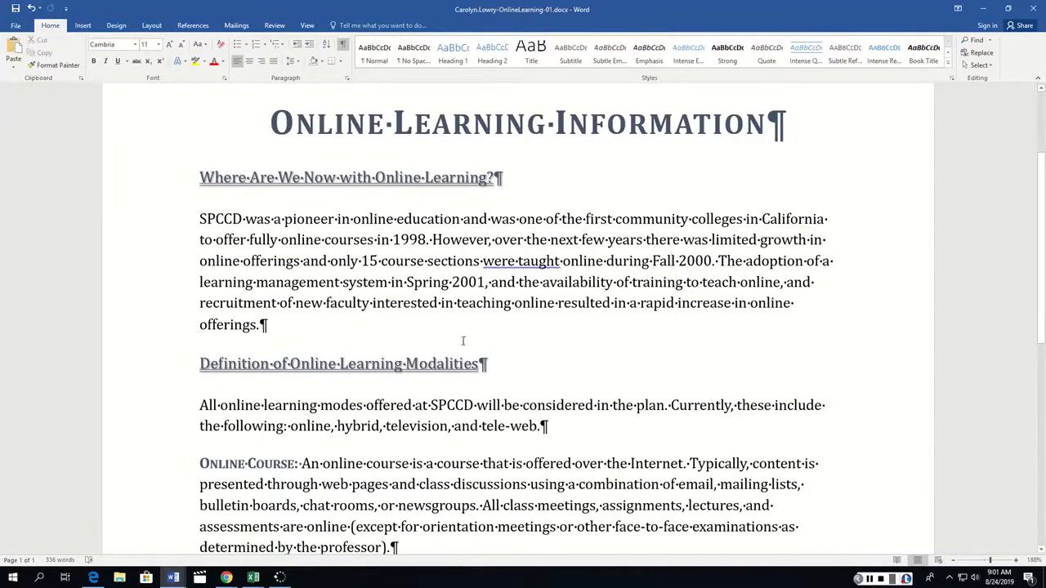
pyautogui.rightClick(511, 263)
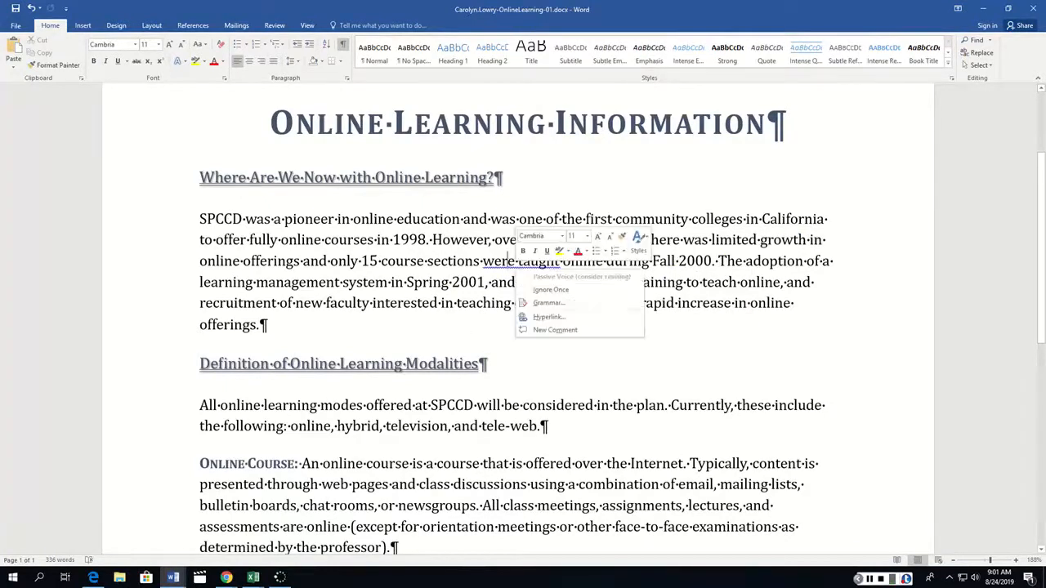
pyautogui.click(540, 290)
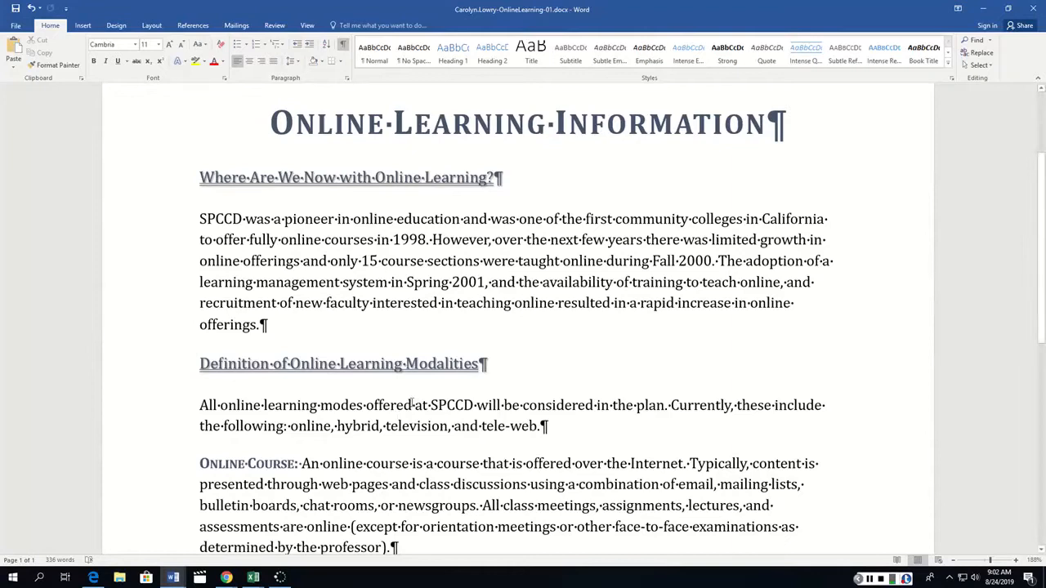
# Italicize the parenthetical note at the end of the Web-Enhanced Course paragraph, excluding the final period.
pyautogui.scroll(-8, 418, 412)
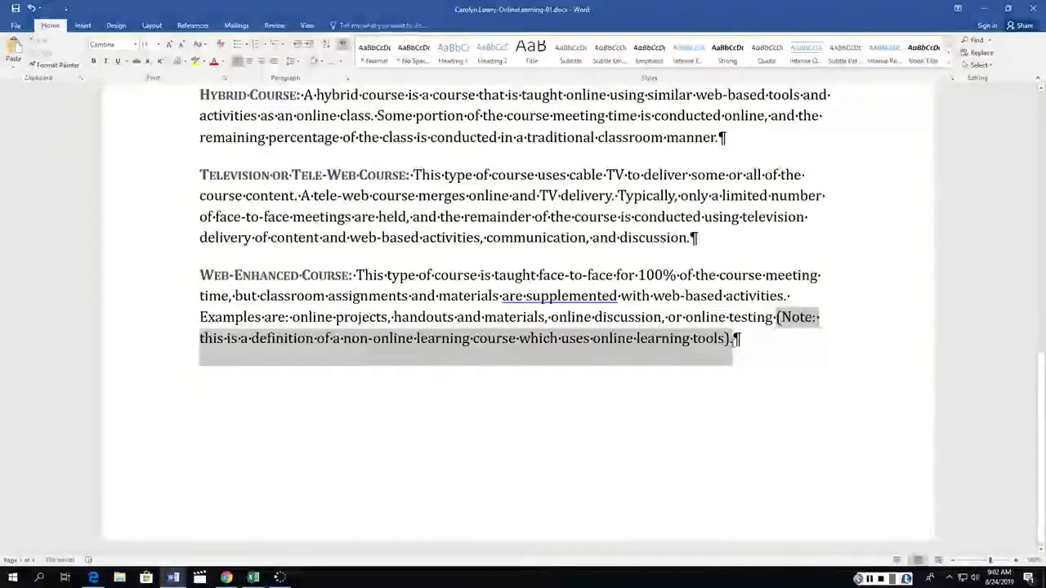
pyautogui.moveTo(726, 340); pyautogui.dragTo(732, 340)
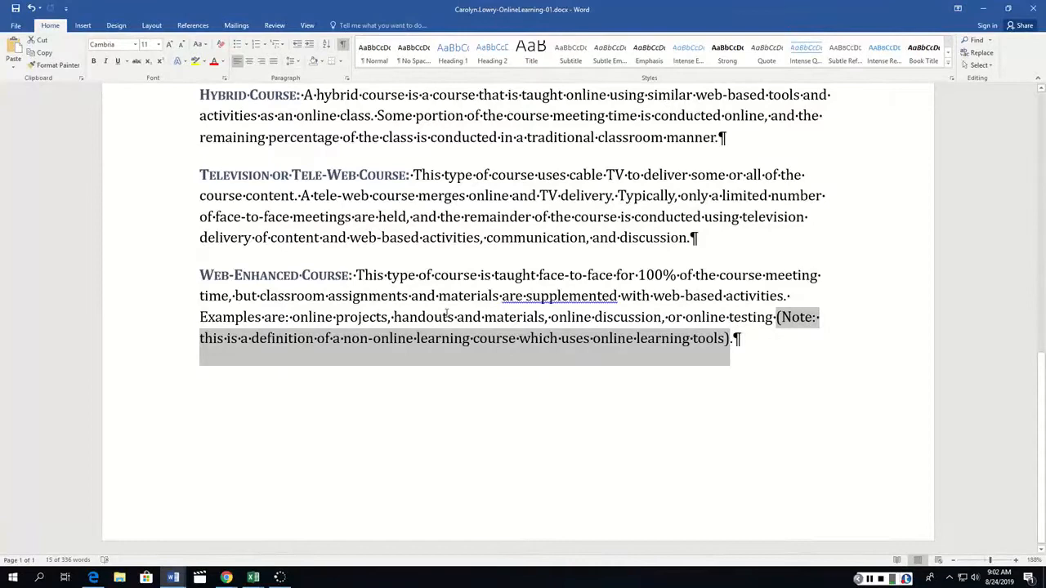
pyautogui.hotkey('ctrl', 'i')
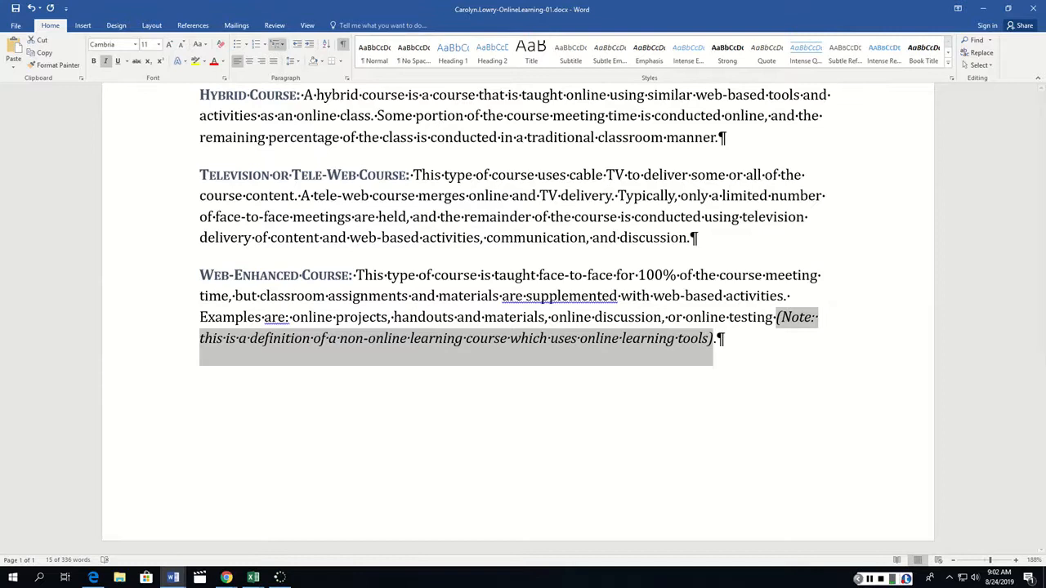
pyautogui.click(274, 25)
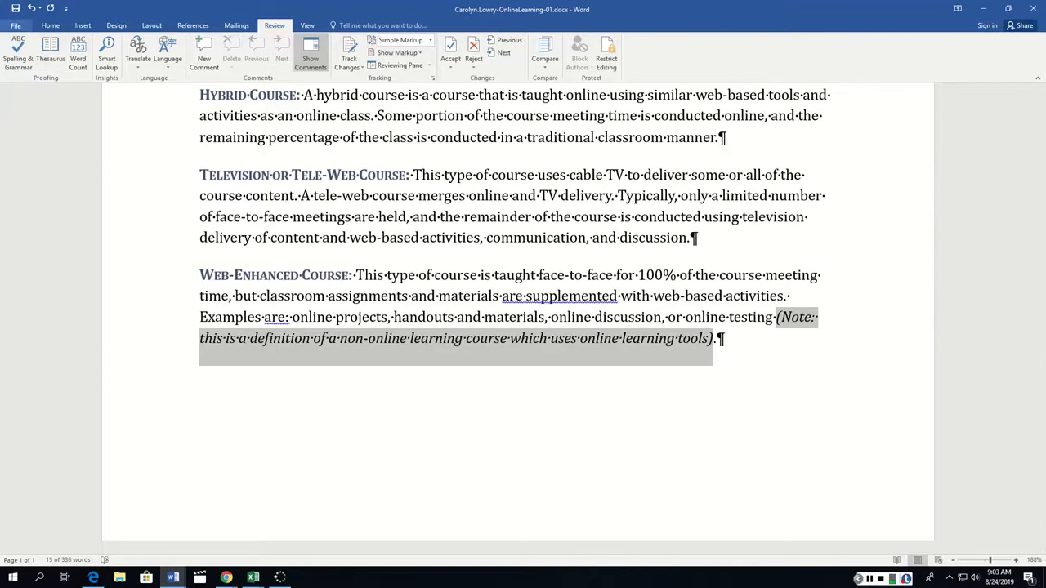
# In the advanced document properties, set the title to "Online Learning Information" and the subject to "Online Learning".
pyautogui.click(16, 25)
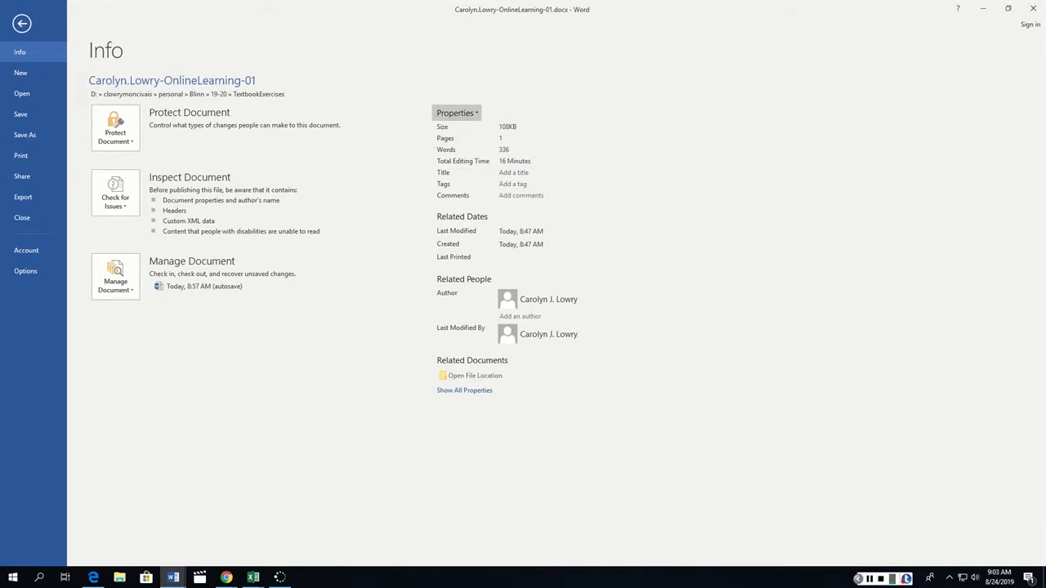
pyautogui.click(456, 113)
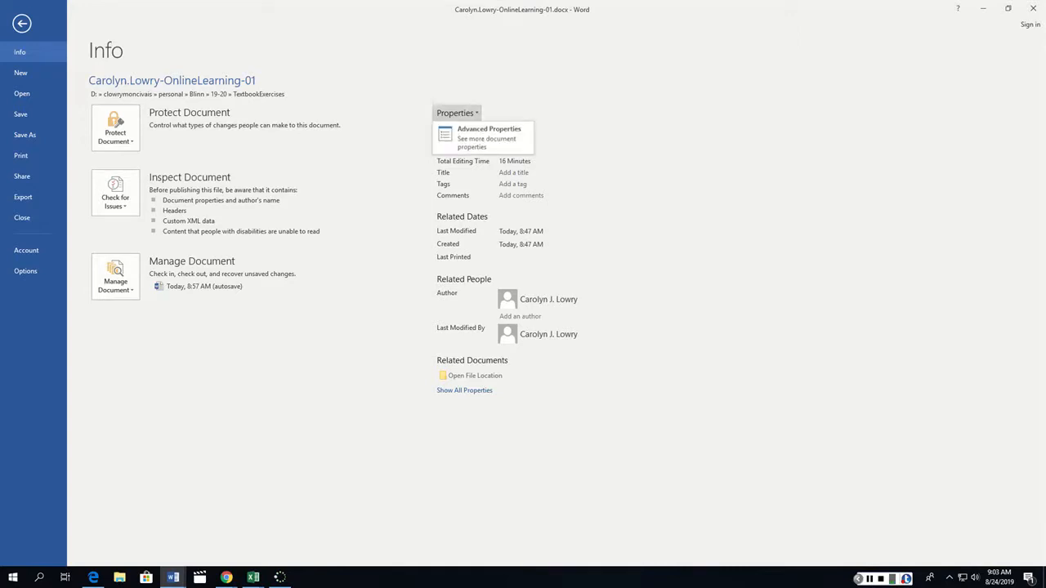
pyautogui.click(486, 135)
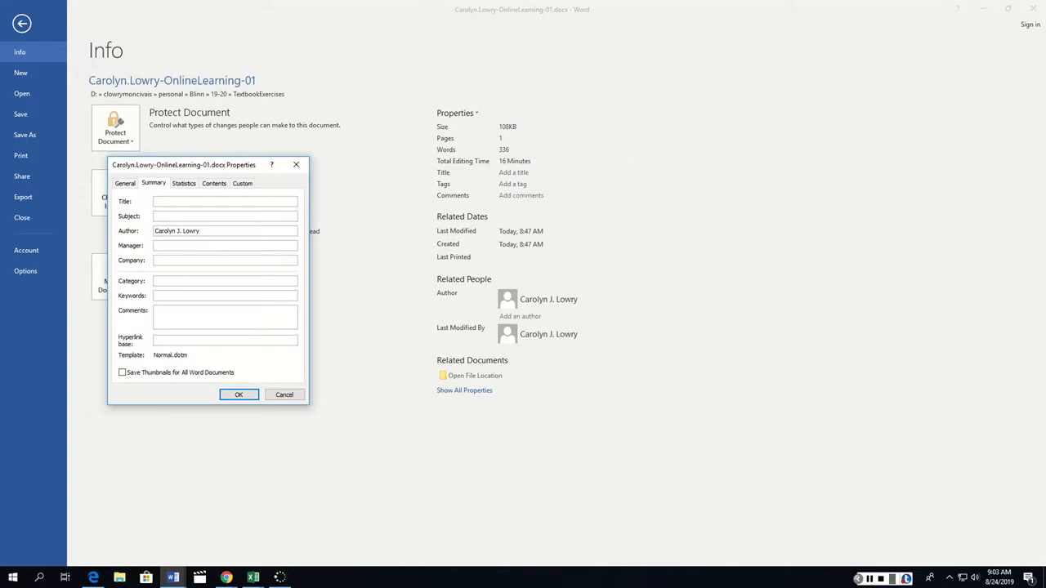
pyautogui.moveTo(184, 164); pyautogui.dragTo(676, 120)
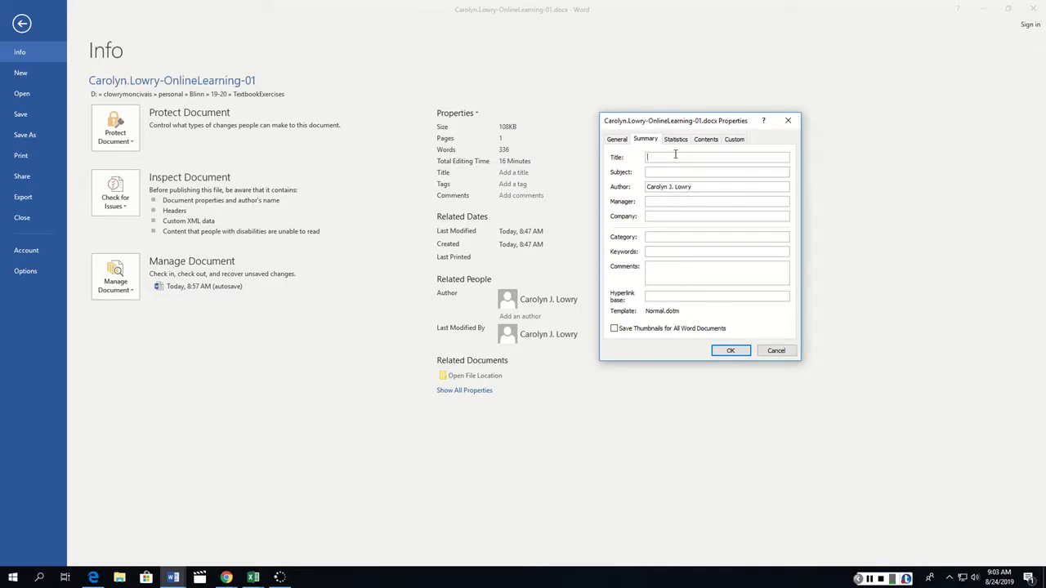
pyautogui.write('Online Learning Information')
pyautogui.click(674, 172)
pyautogui.write('Online Learning')
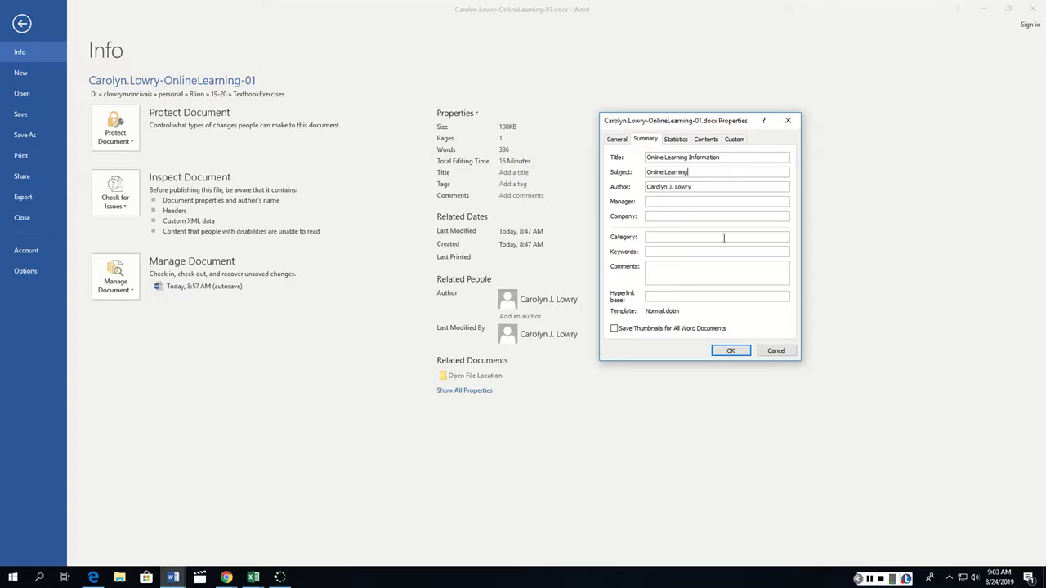
# Replace the author in the advanced document properties with the project's required author name, apply the properties and return to the document.
pyautogui.moveTo(693, 187); pyautogui.dragTo(641, 188)
pyautogui.press('Return')
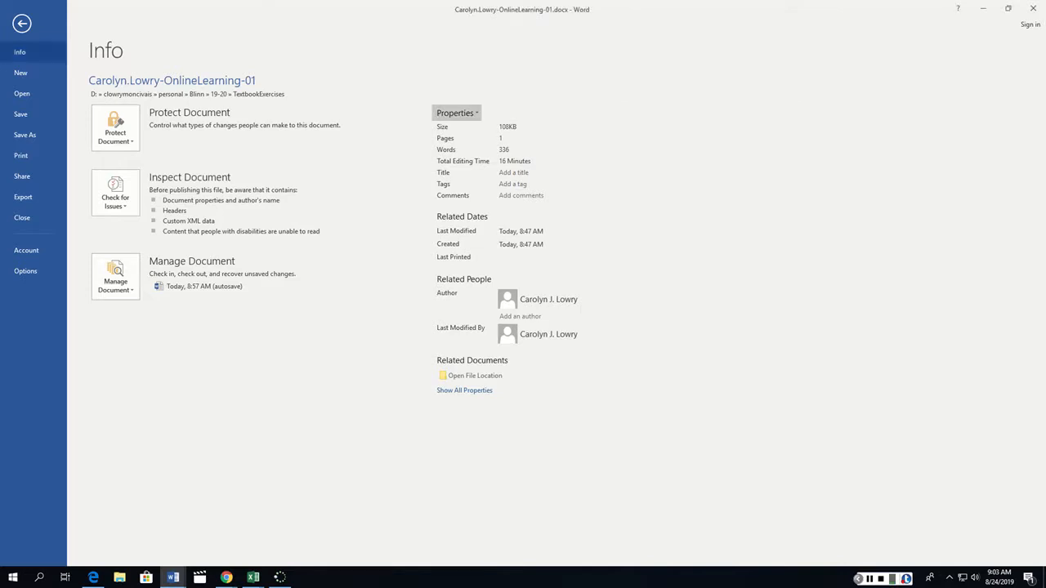
pyautogui.click(22, 23)
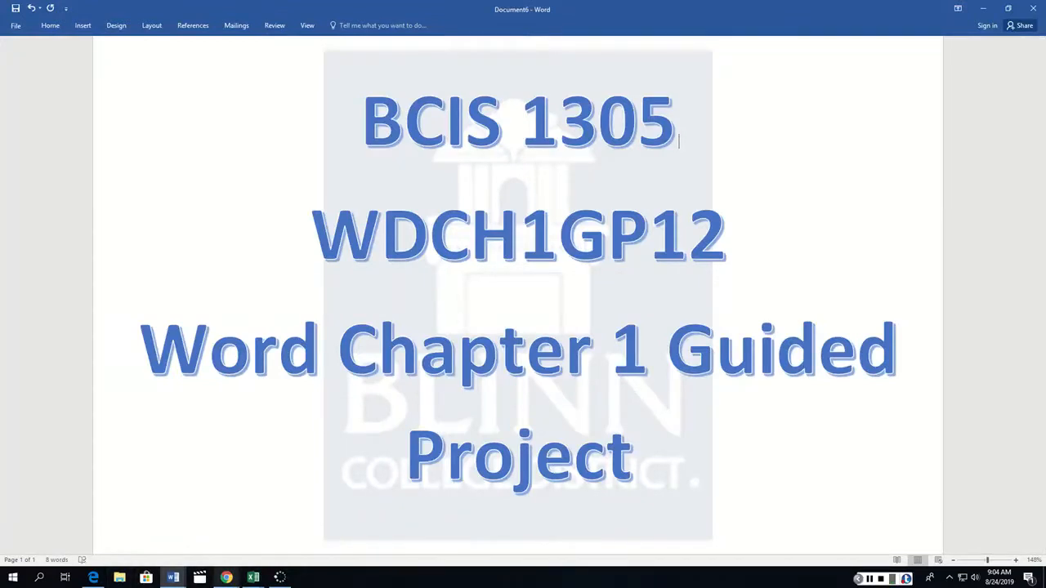
# Switch to the SIMnet WDCH1GP12 page in Chrome, start uploading a file and browse to the TextbookExercises folder under Blinn, 19-20.
pyautogui.moveTo(227, 577)
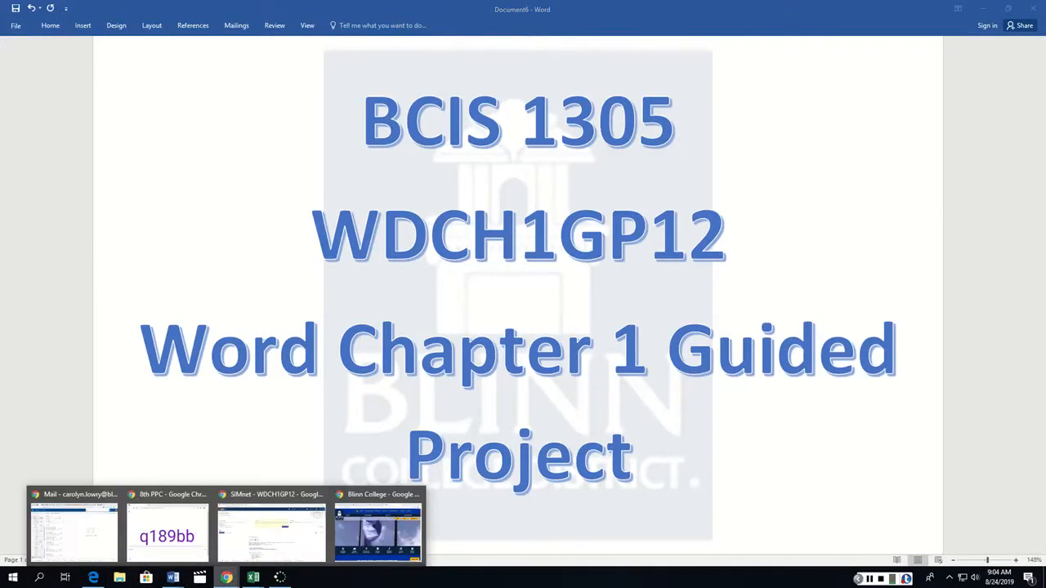
pyautogui.click(269, 531)
pyautogui.moveTo(278, 554); pyautogui.dragTo(282, 558)
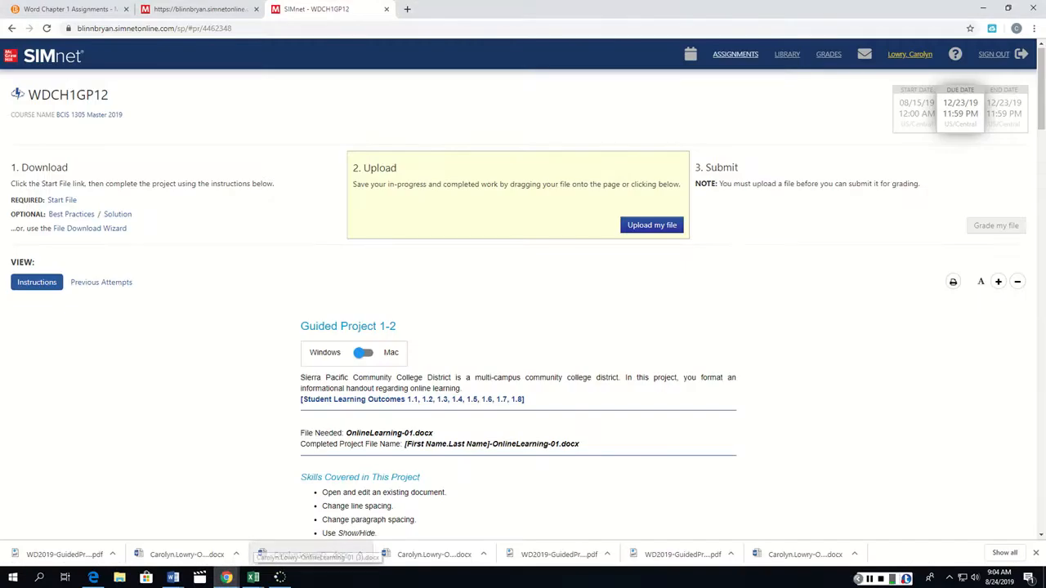
pyautogui.click(651, 226)
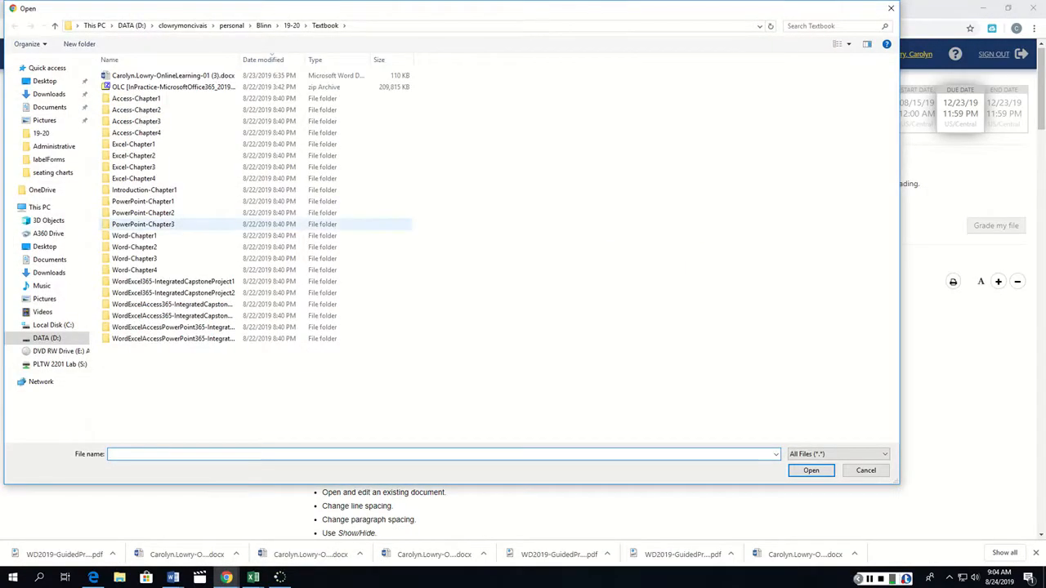
pyautogui.click(263, 26)
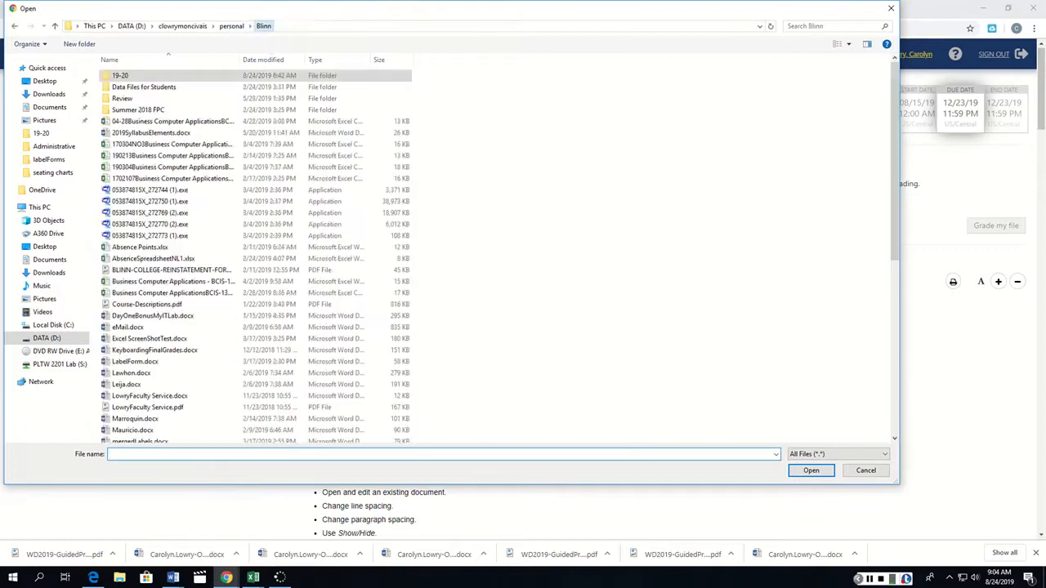
pyautogui.doubleClick(372, 75)
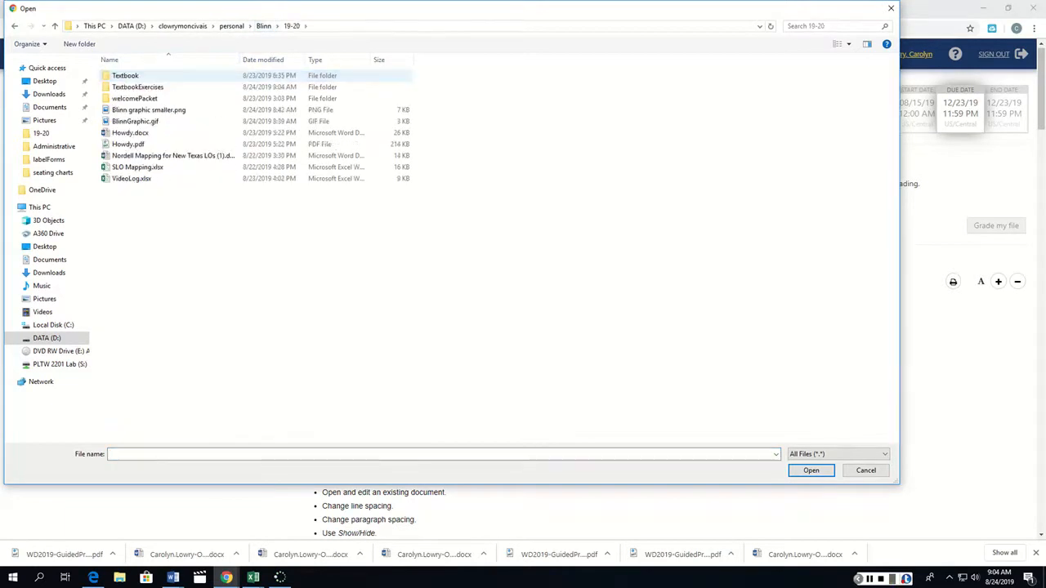
pyautogui.doubleClick(327, 87)
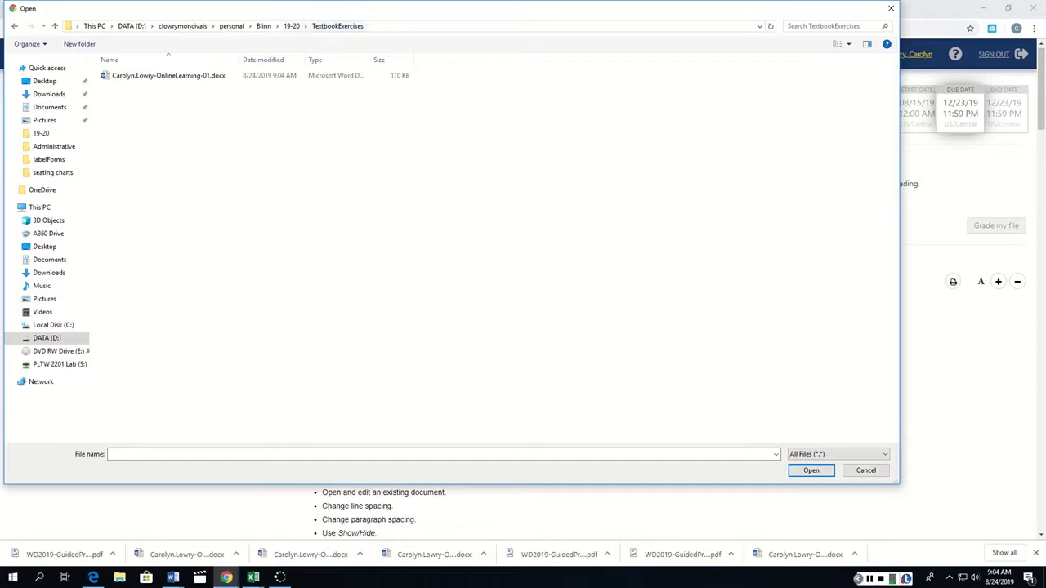
# Browse to the Textbook folder in 19-20 and try sorting its contents by type, name and date modified.
pyautogui.click(292, 26)
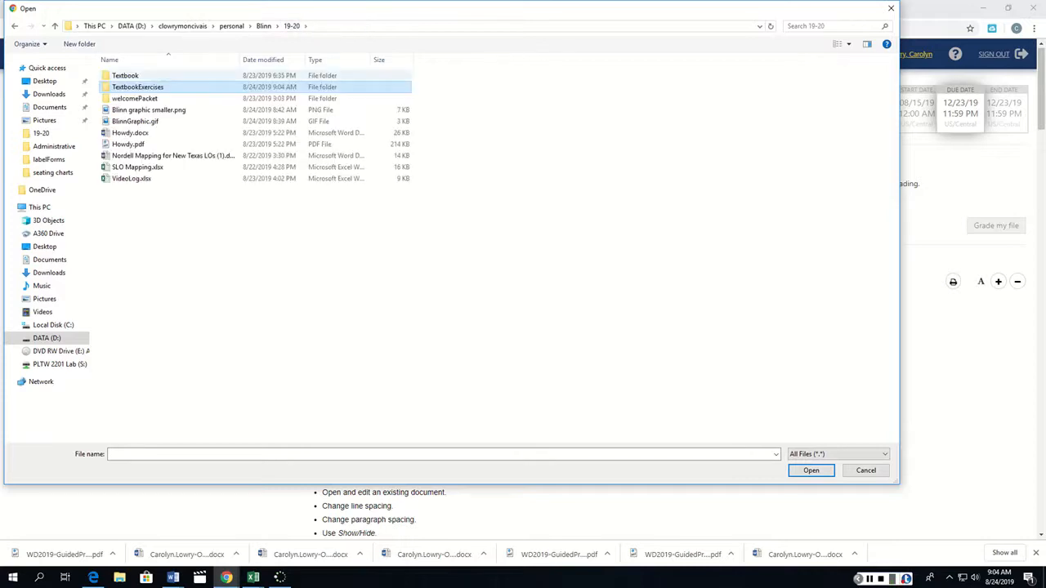
pyautogui.doubleClick(262, 75)
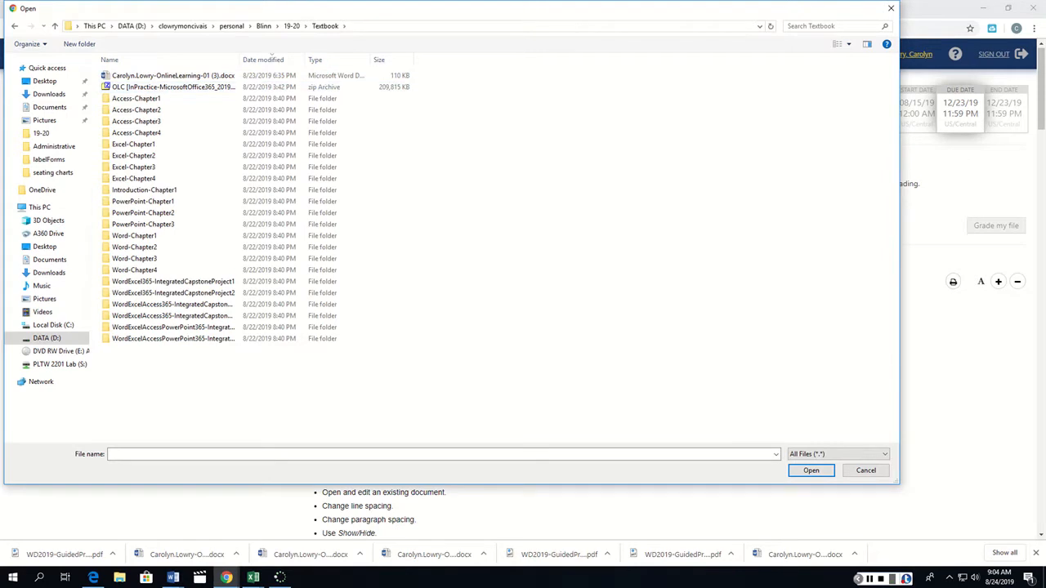
pyautogui.moveTo(327, 8); pyautogui.dragTo(378, 28)
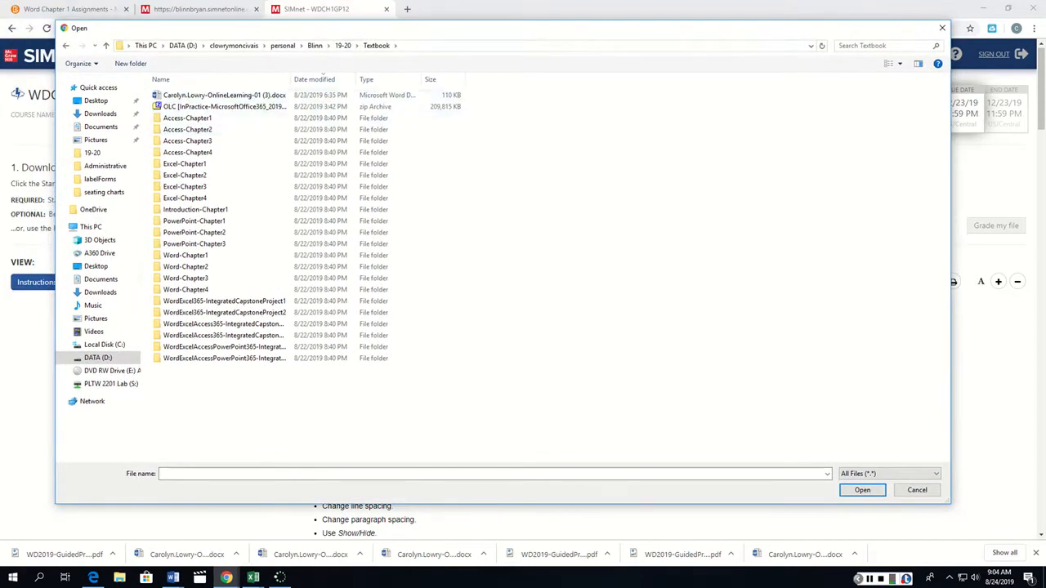
pyautogui.click(323, 75)
pyautogui.click(323, 75)
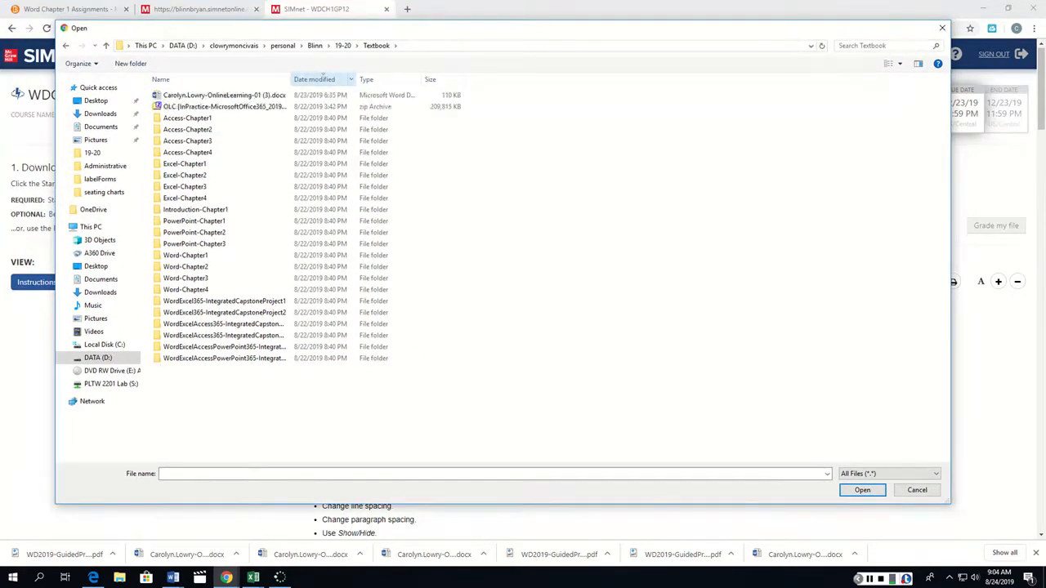
pyautogui.click(388, 75)
pyautogui.click(388, 75)
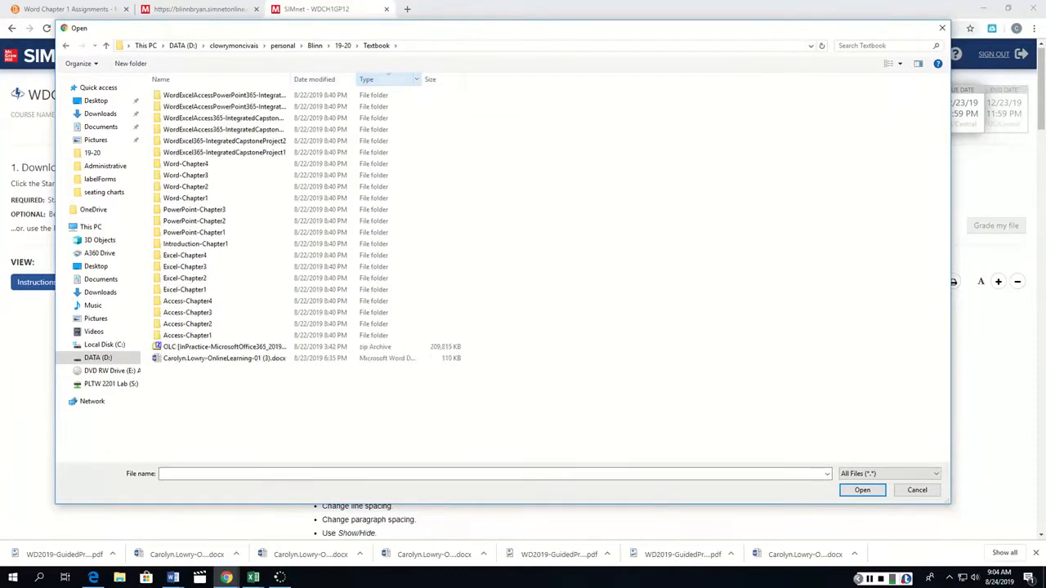
pyautogui.click(213, 79)
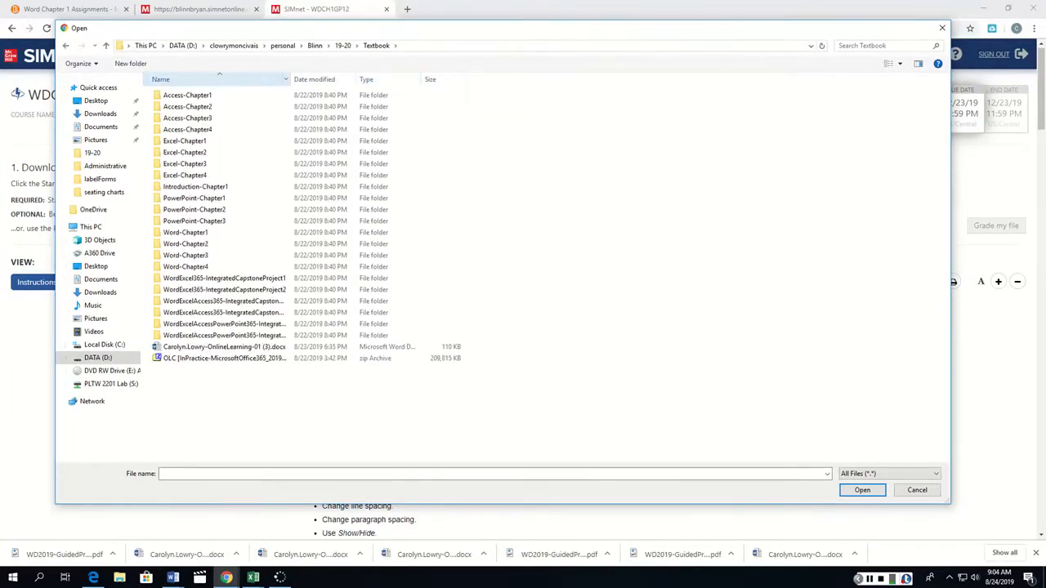
pyautogui.click(214, 79)
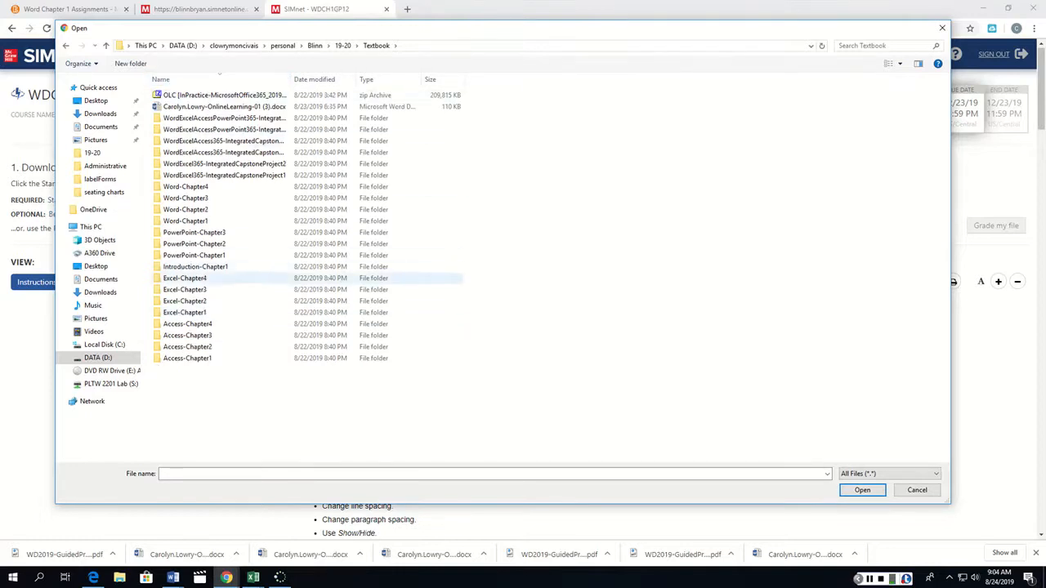
pyautogui.click(319, 78)
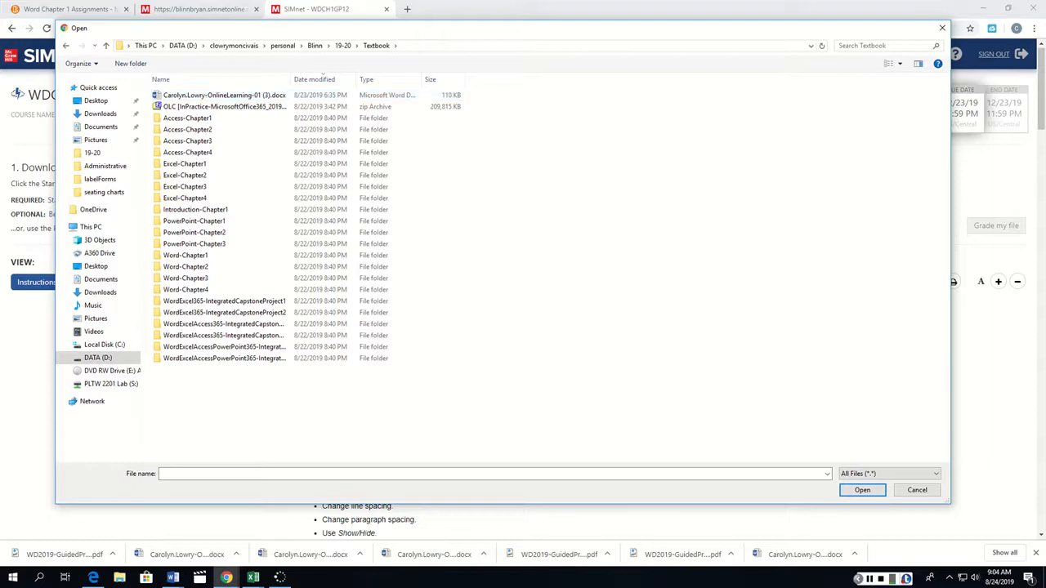
# Upload the completed OnlineLearning-01 document from the TextbookExercises folder and submit it for grading.
pyautogui.click(343, 45)
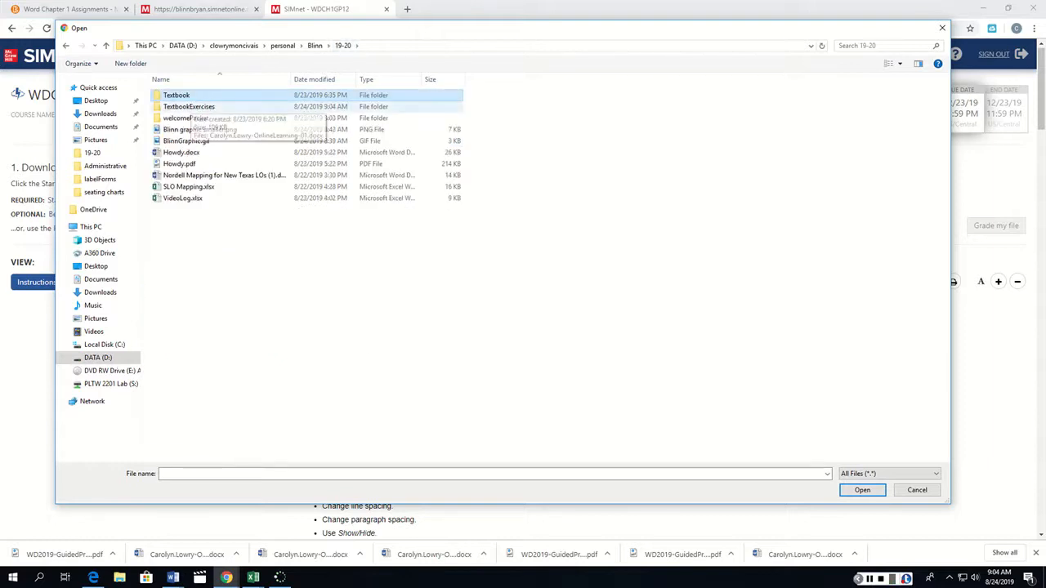
pyautogui.doubleClick(188, 107)
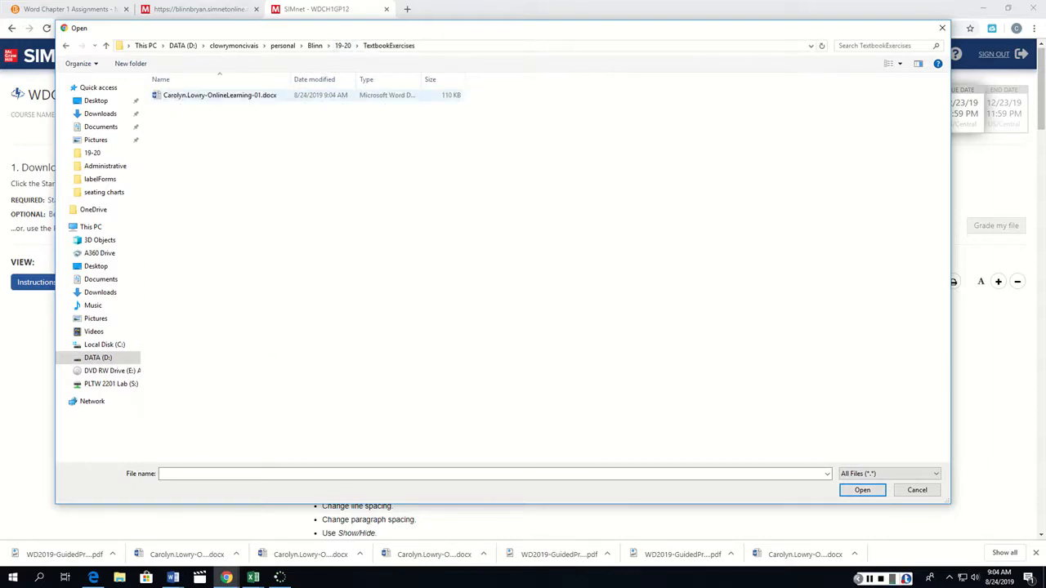
pyautogui.doubleClick(188, 94)
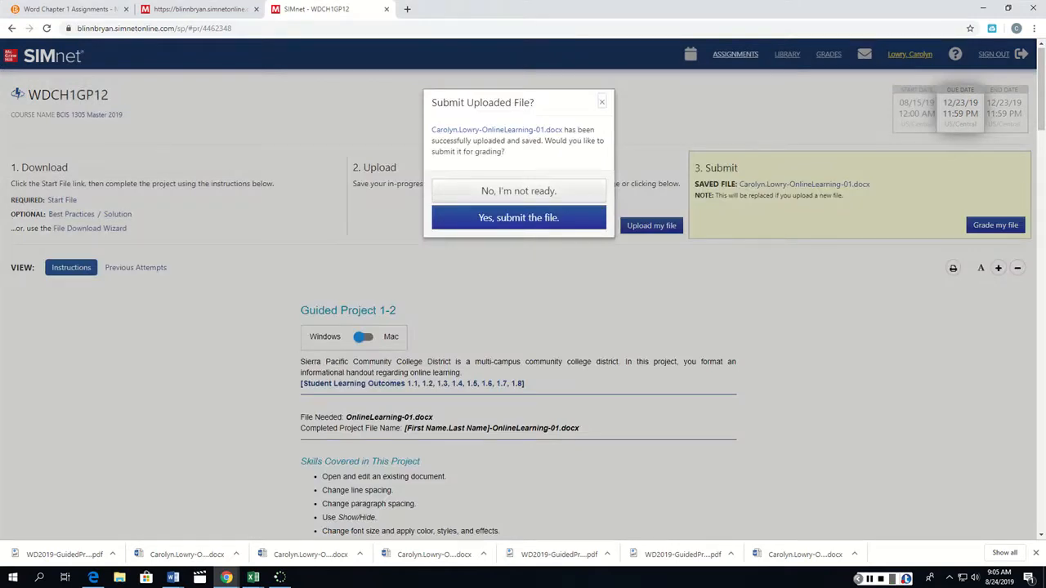
pyautogui.click(518, 217)
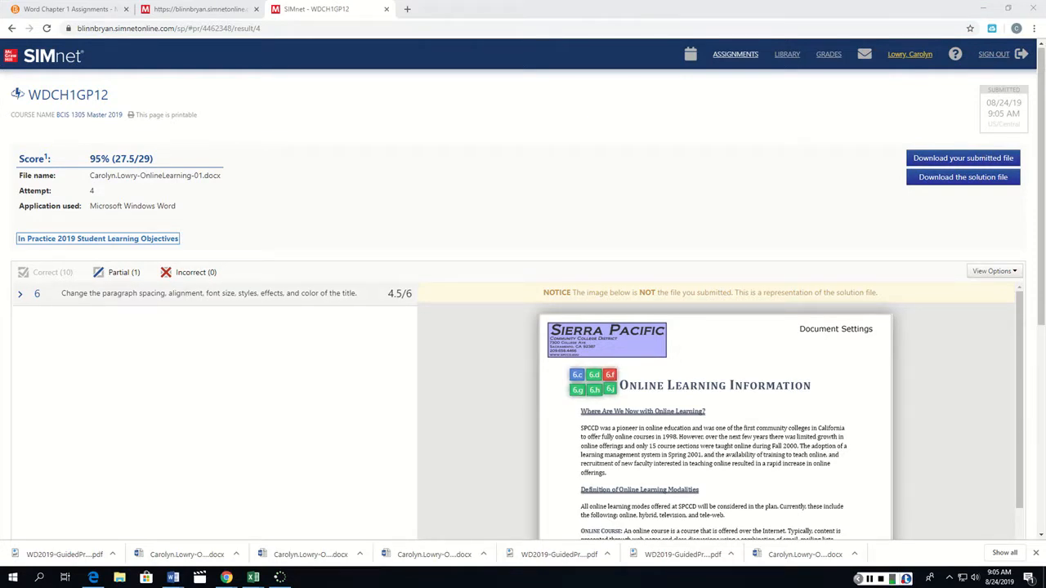
# Expand the grading feedback for instruction 6 and examine its item details alongside the solution preview.
pyautogui.click(20, 294)
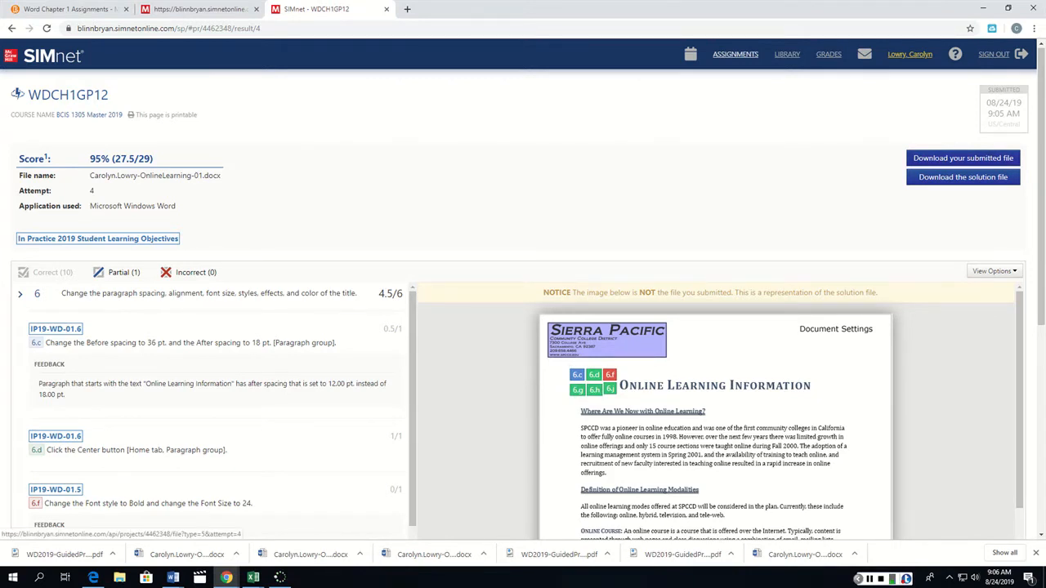
pyautogui.scroll(-2, 718, 413)
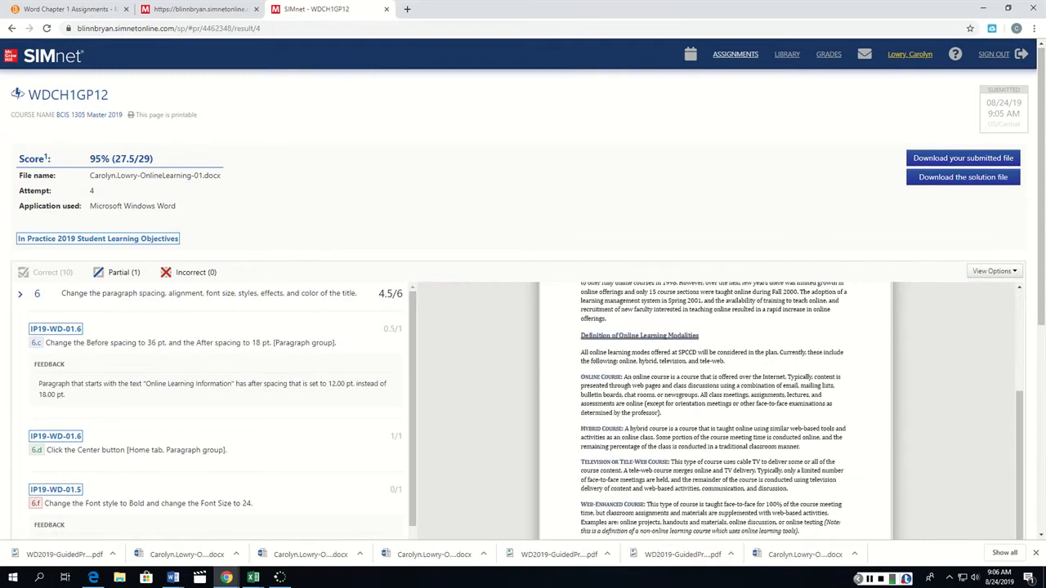
pyautogui.scroll(2, 718, 412)
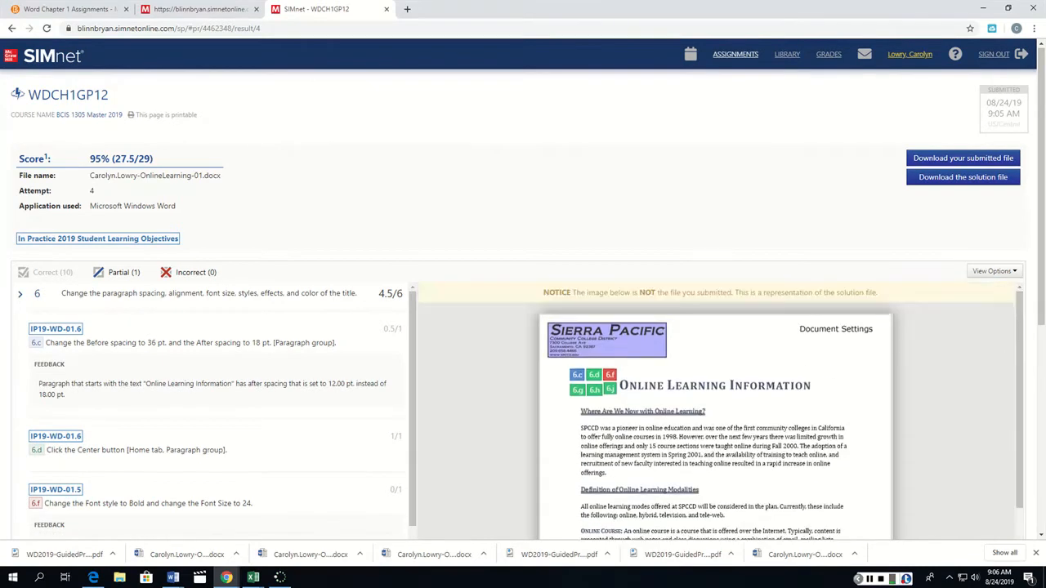